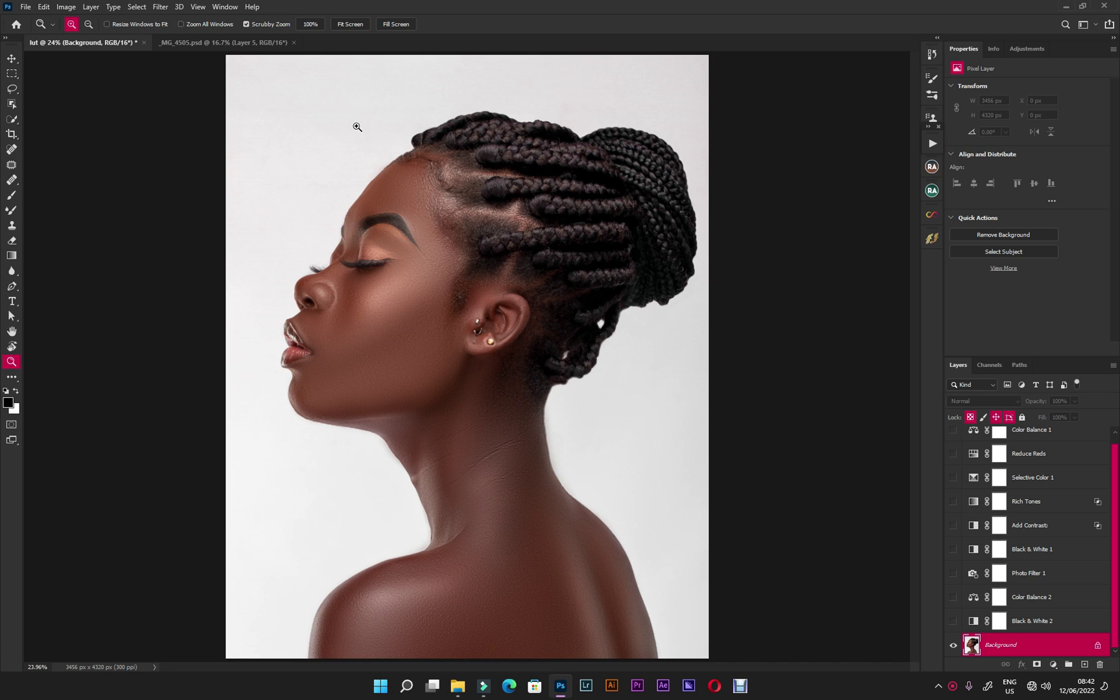
# Step: Switch to _MG_4505.psd and hide Layer 5 and Background copy to view the original and the finished skin grade
pyautogui.click(238, 47)
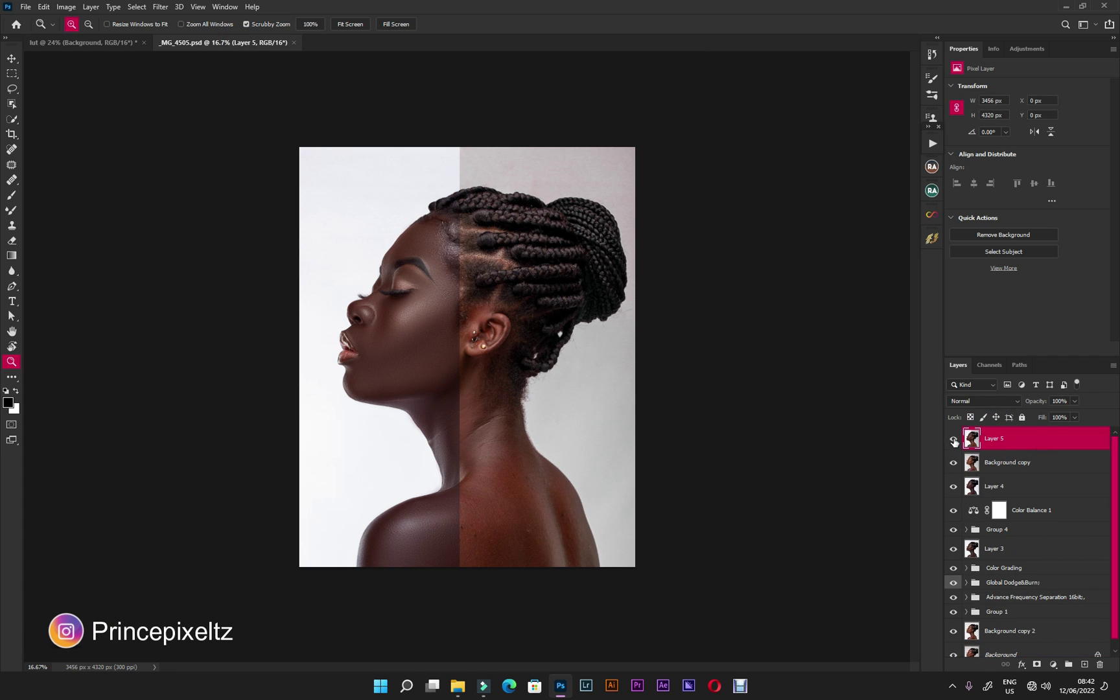
pyautogui.click(954, 438)
pyautogui.click(953, 462)
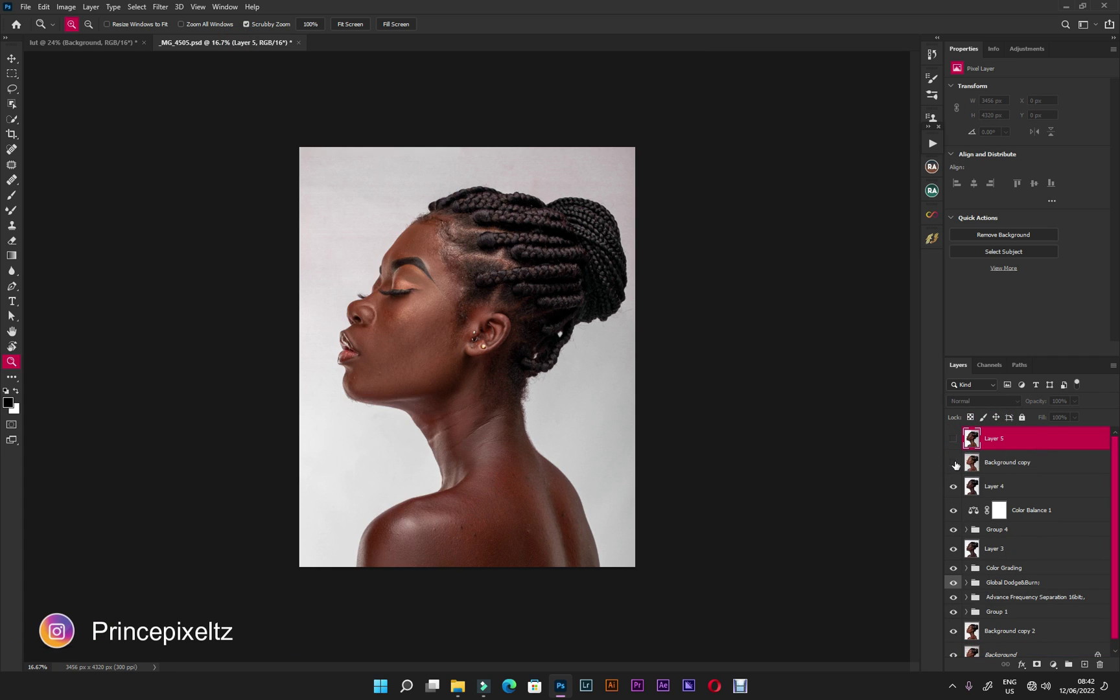
pyautogui.click(954, 462)
pyautogui.click(954, 463)
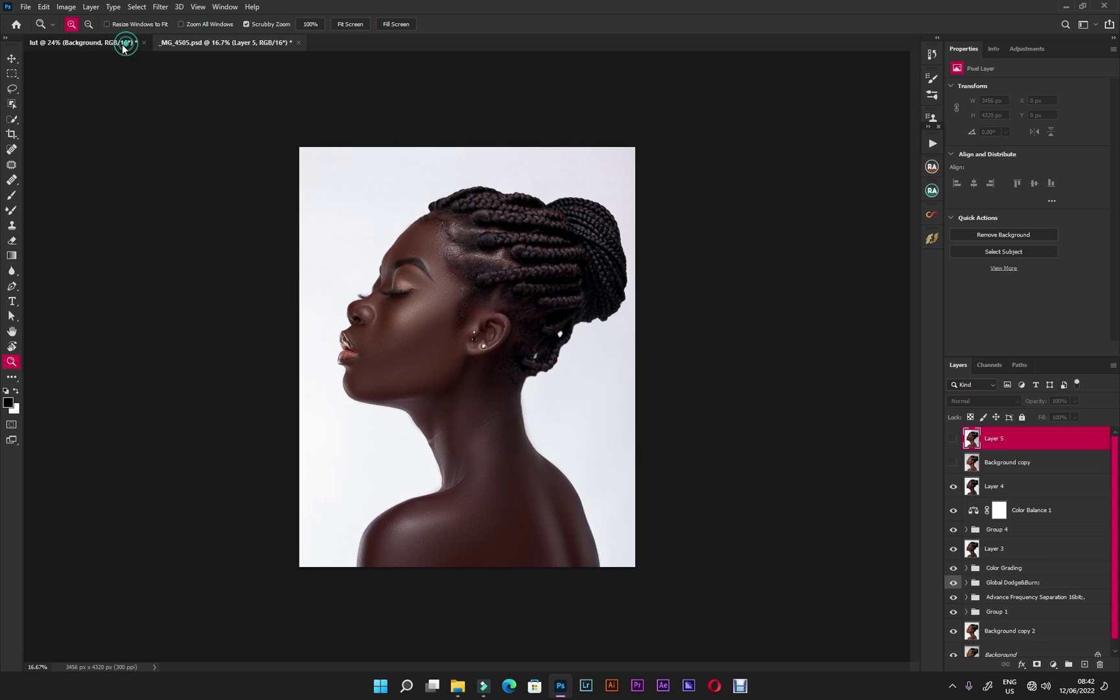
# Step: Return to the lut document and turn on the Black & White 2 adjustment layer, comparing the image with it off and on
pyautogui.click(124, 47)
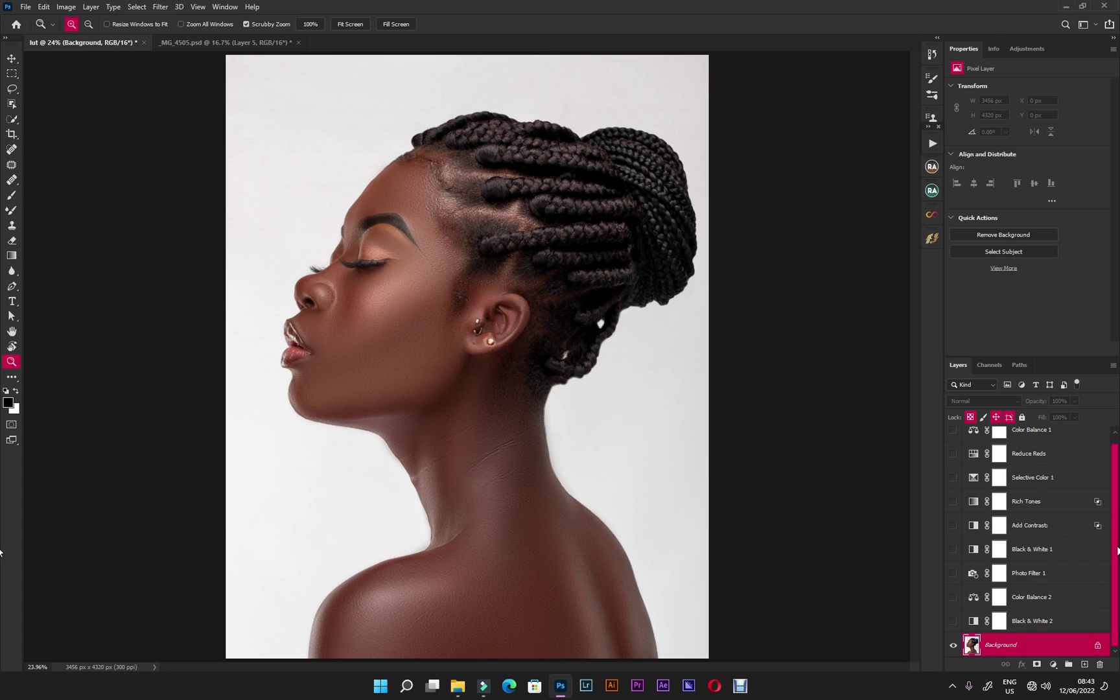
pyautogui.moveTo(1117, 551); pyautogui.dragTo(1118, 515)
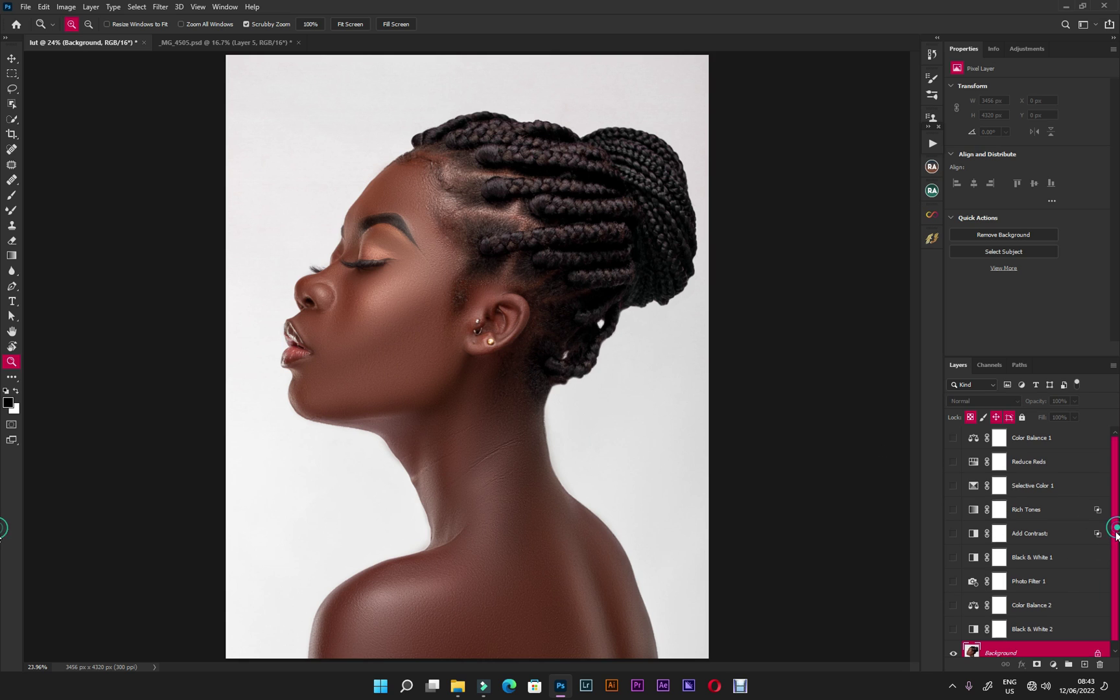
pyautogui.scroll(-1, 1063, 583)
pyautogui.click(1033, 621)
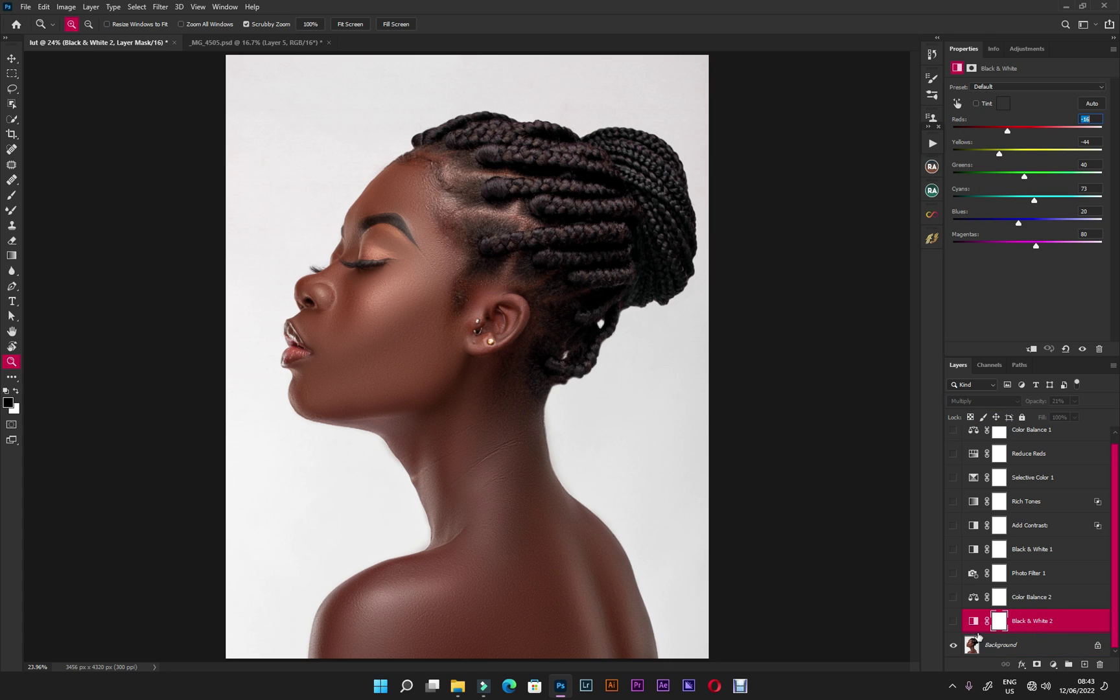
pyautogui.click(953, 622)
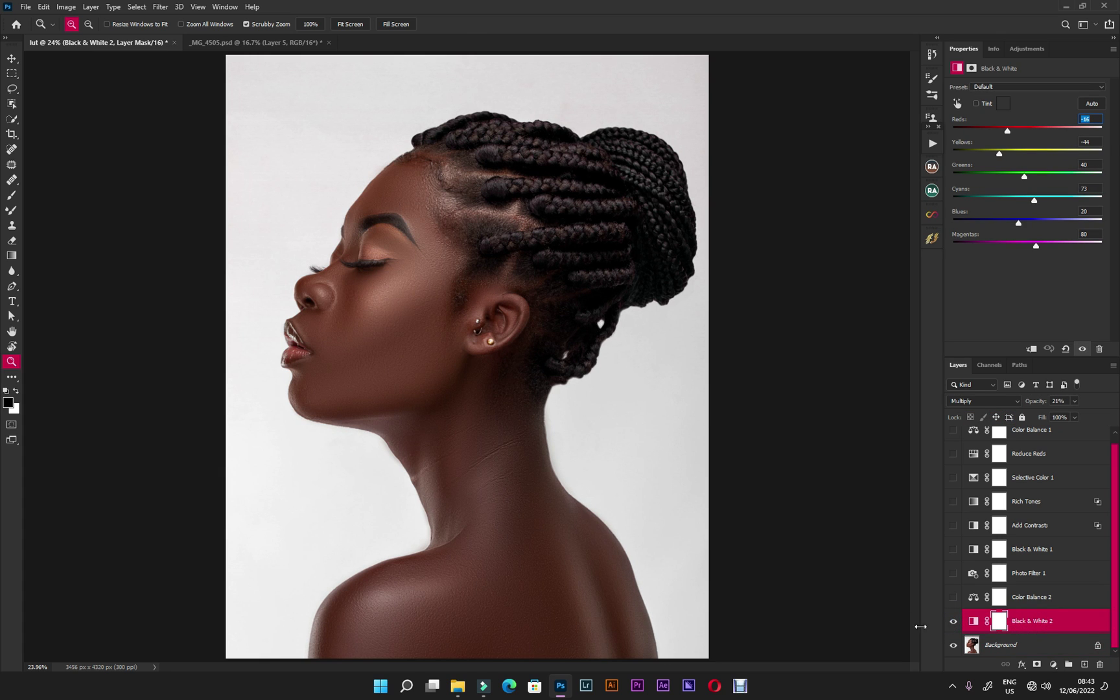
pyautogui.click(954, 622)
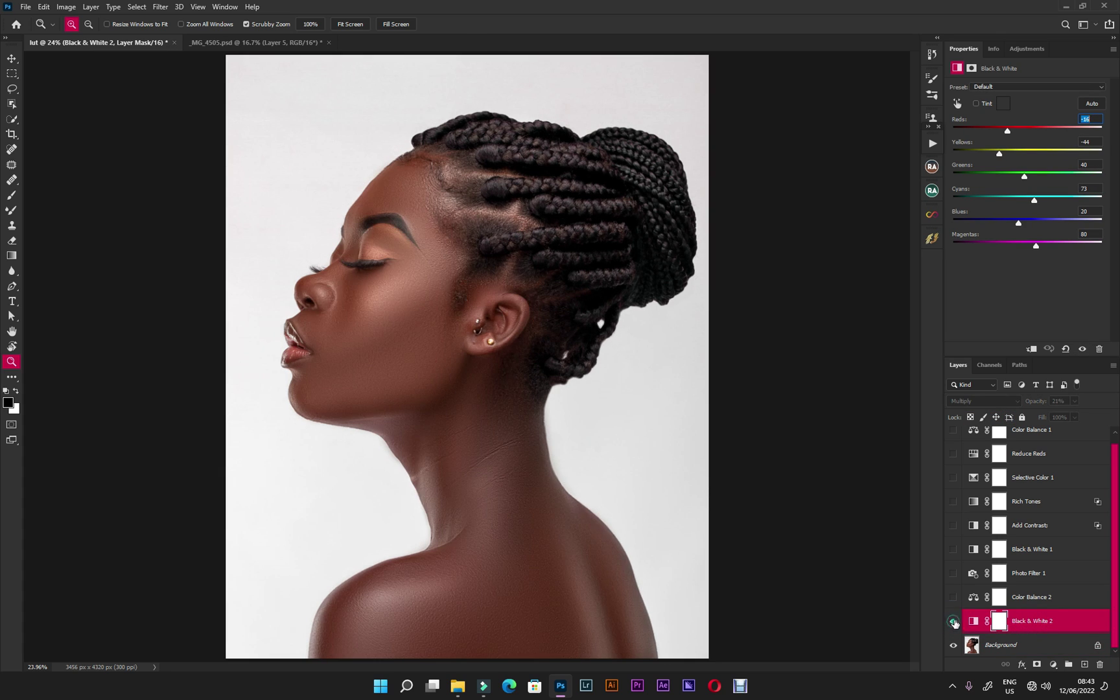
pyautogui.click(953, 622)
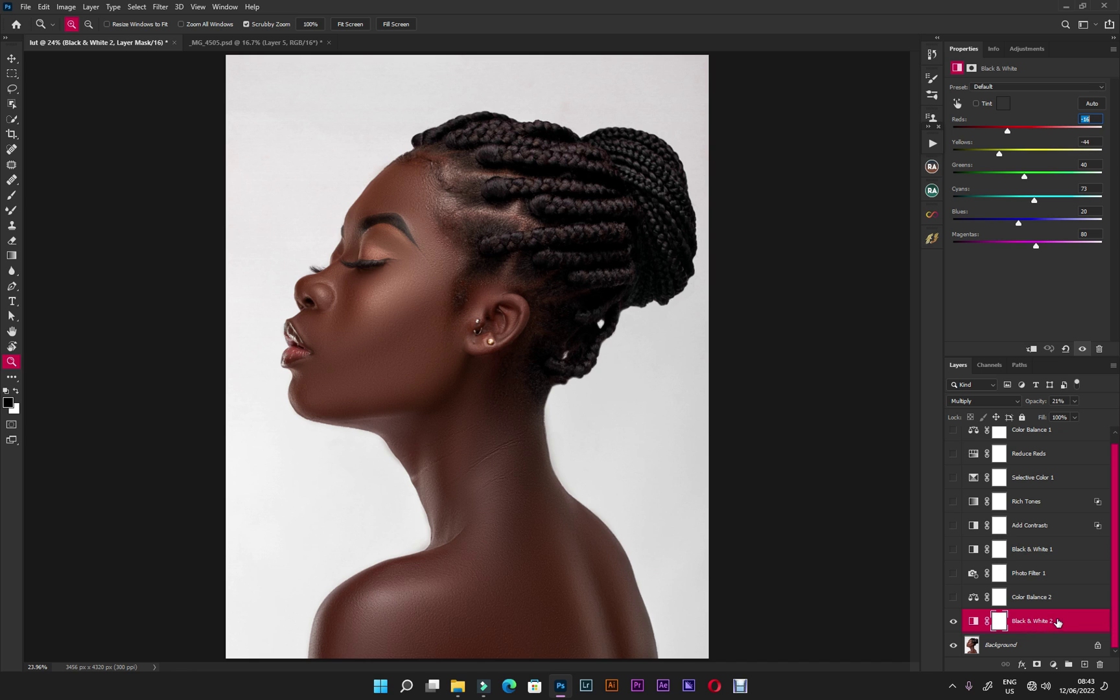
# Step: Set the Black & White 2 layer to Multiply blending at 20% opacity and compare the image with it off and on
pyautogui.hotkey('ctrl', '2')
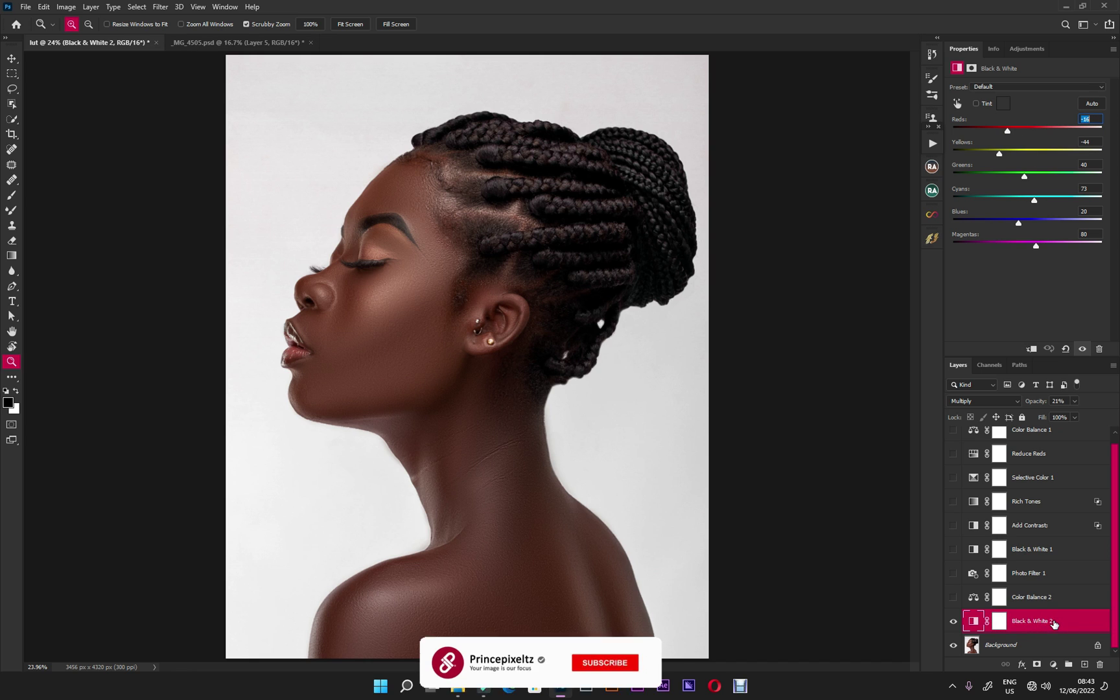
pyautogui.click(1002, 403)
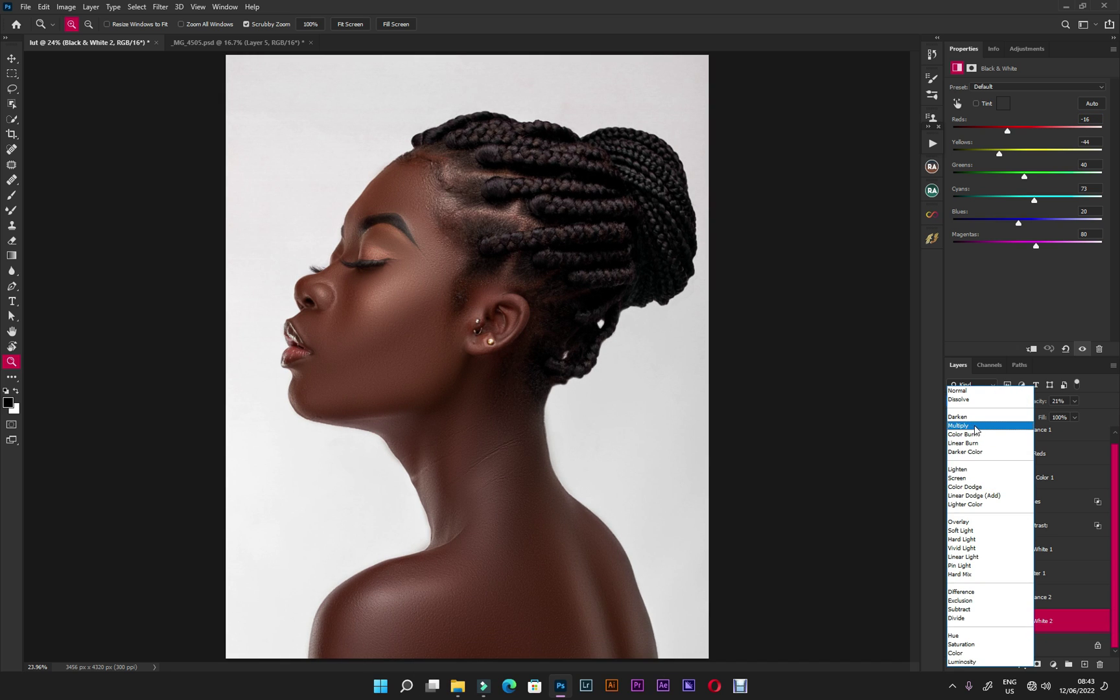
pyautogui.click(975, 426)
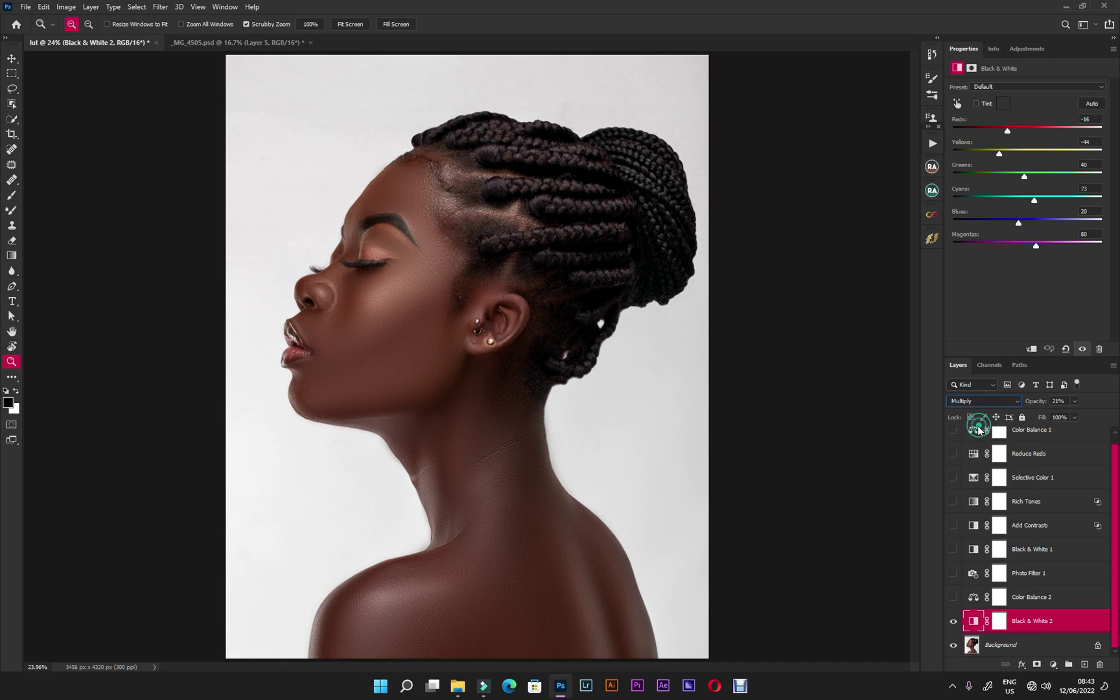
pyautogui.click(1062, 622)
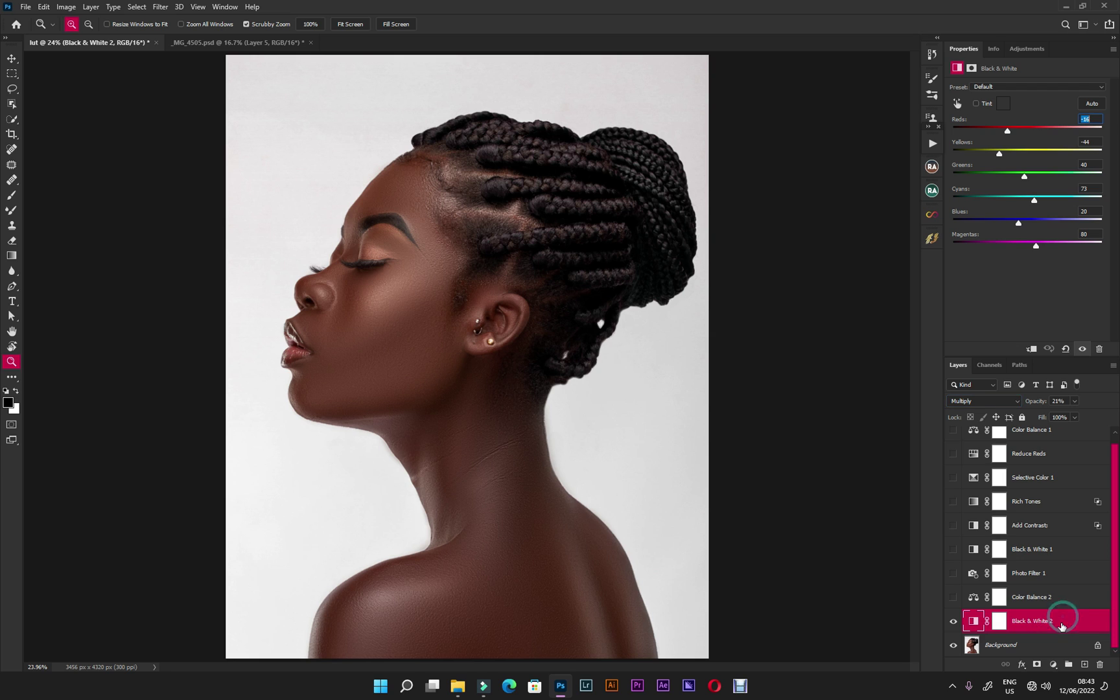
pyautogui.click(1074, 402)
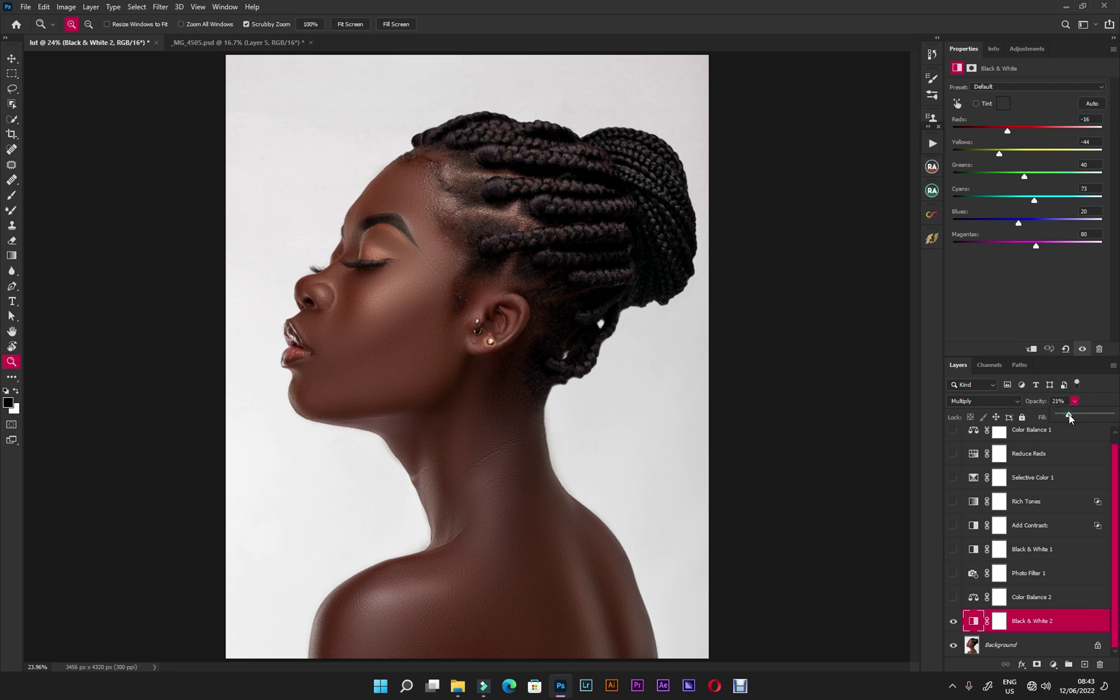
pyautogui.moveTo(1071, 419); pyautogui.dragTo(1069, 418)
pyautogui.click(1058, 401)
pyautogui.write('20')
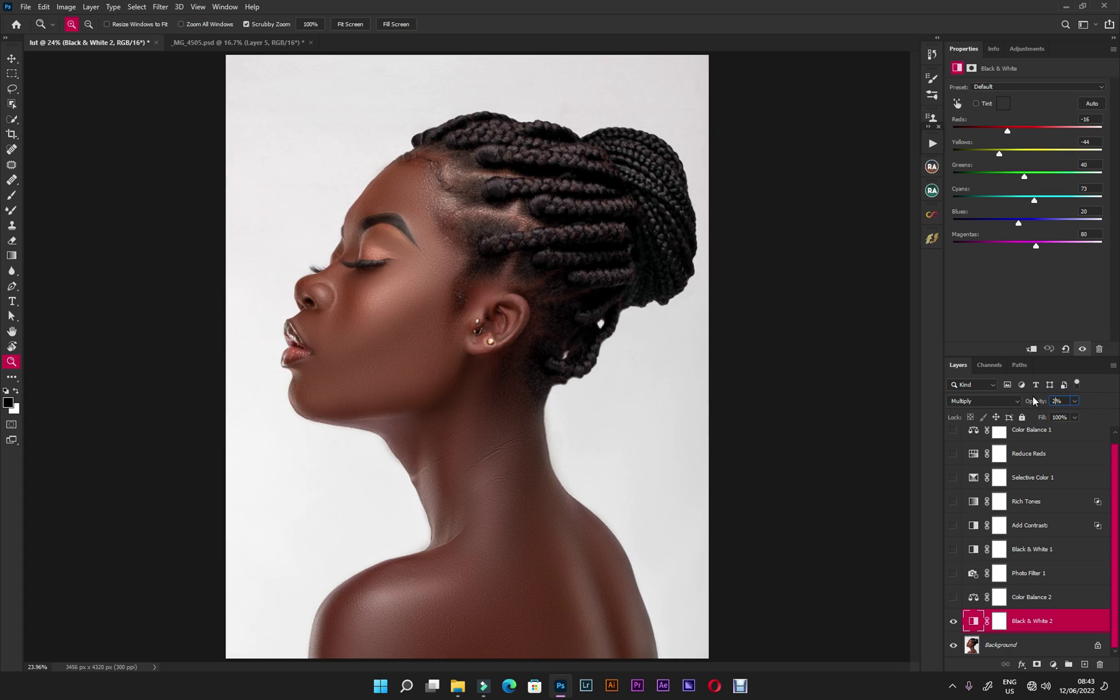
pyautogui.press('Return')
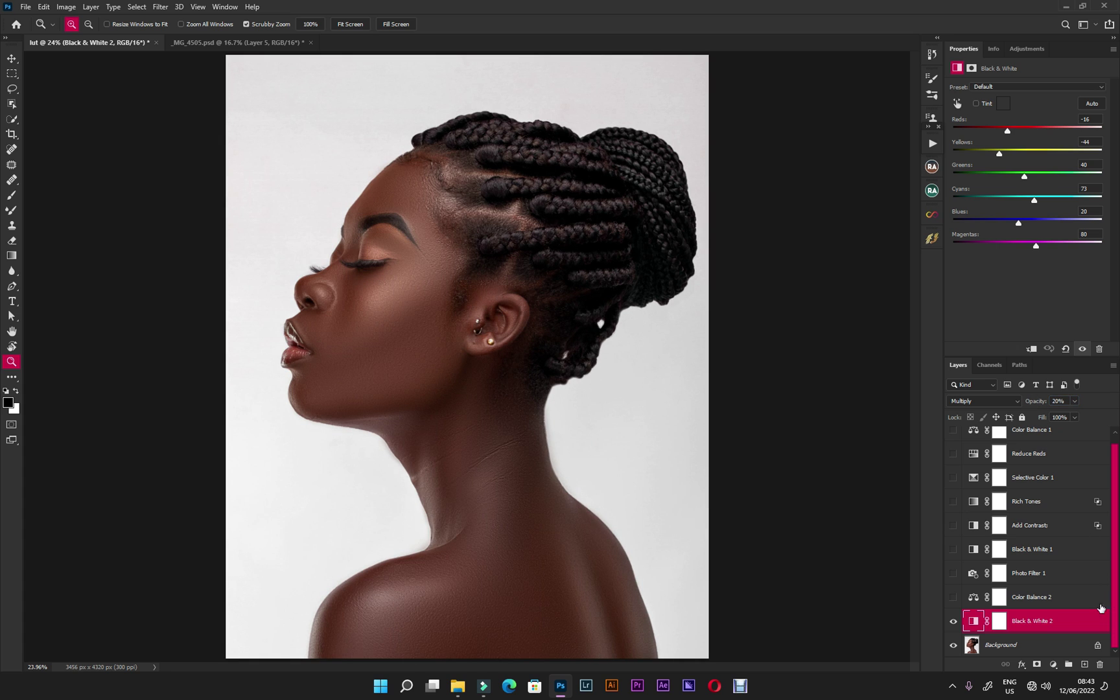
pyautogui.click(954, 621)
pyautogui.click(954, 622)
# Step: Turn on the Color Balance 2 adjustment layer and compare the portrait's tones with it off and on
pyautogui.click(1034, 598)
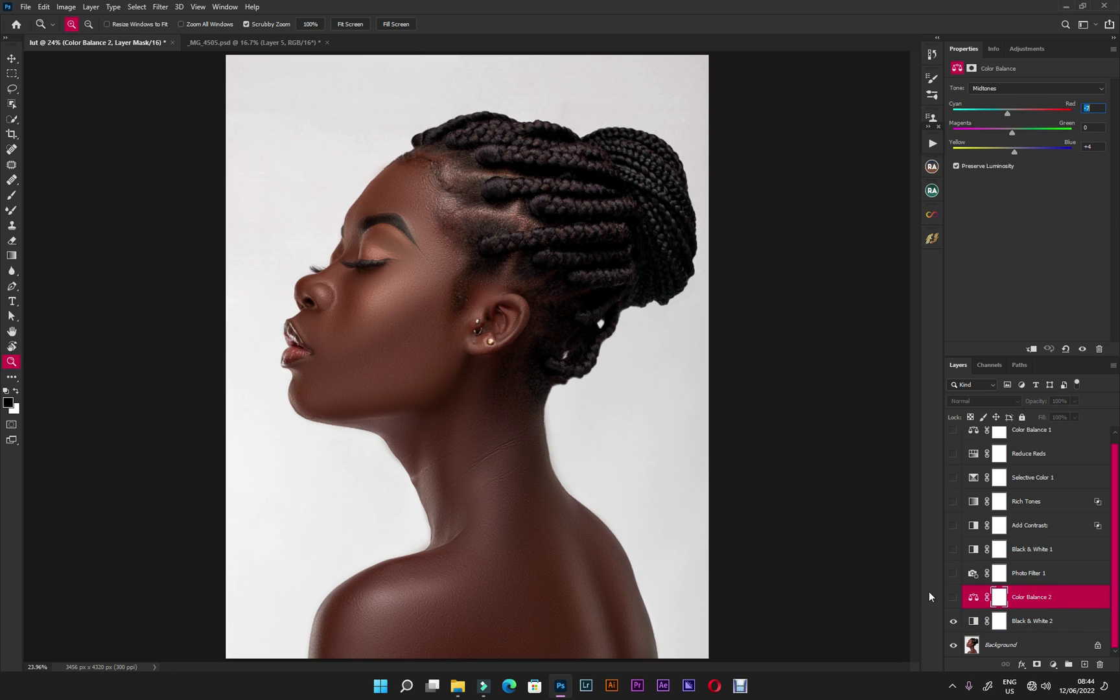
pyautogui.click(953, 598)
pyautogui.click(954, 600)
pyautogui.click(953, 602)
pyautogui.click(954, 600)
pyautogui.click(955, 601)
pyautogui.click(954, 599)
pyautogui.click(954, 601)
# Step: Widen the Properties and Layers panels and dock the floating Actions panel with the collapsed panels so the colour balance sliders are uncovered
pyautogui.click(943, 278)
pyautogui.moveTo(943, 272); pyautogui.dragTo(871, 277)
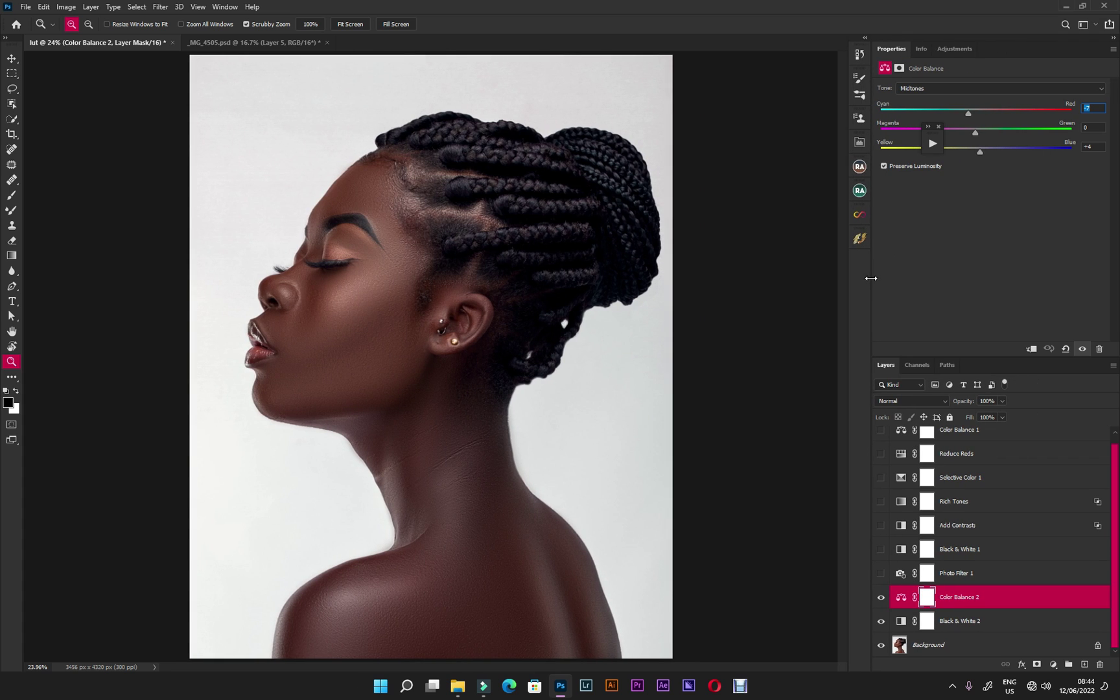
pyautogui.click(917, 88)
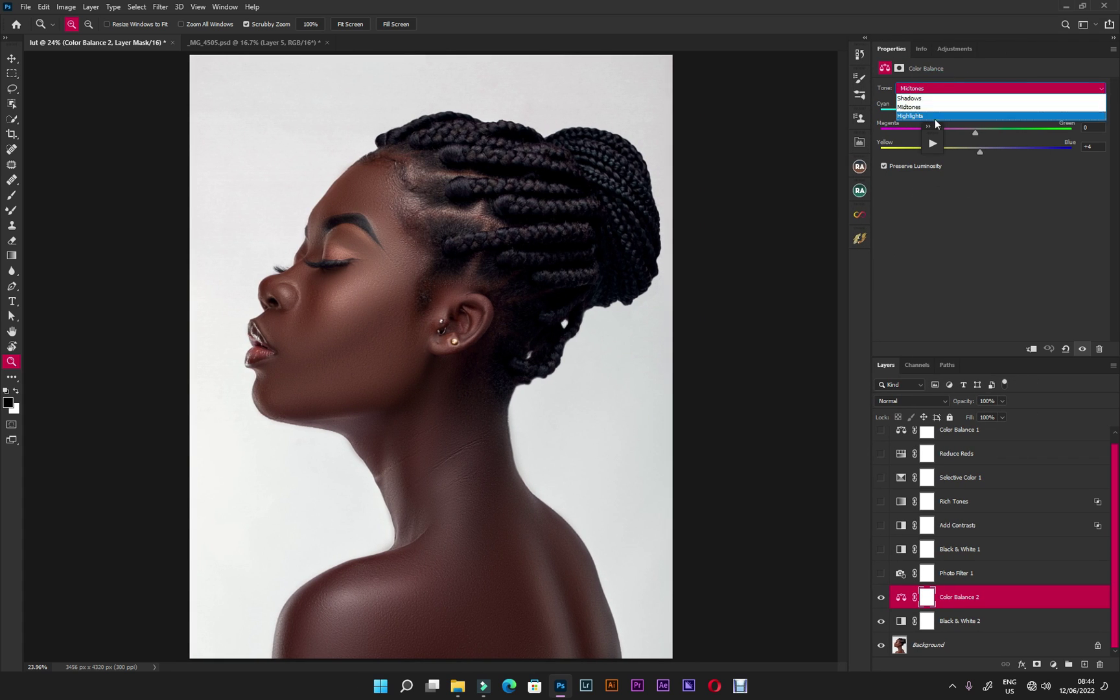
pyautogui.click(912, 87)
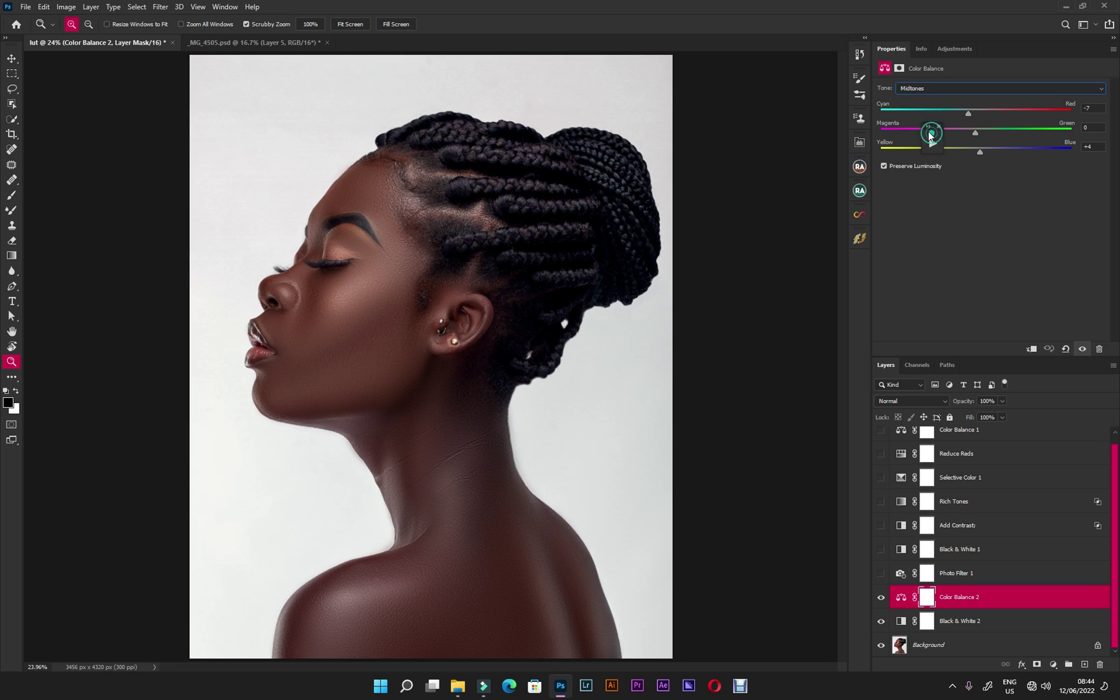
pyautogui.moveTo(930, 129); pyautogui.dragTo(864, 133)
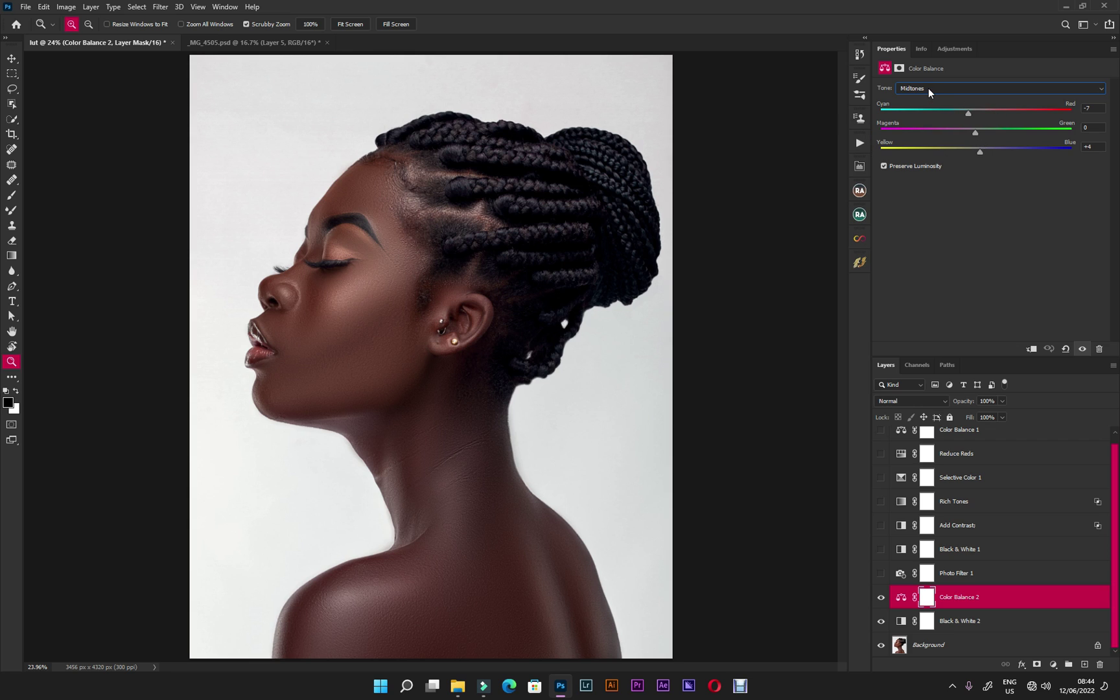
# Step: Check the Cyan–Red value of the Color Balance 2 midtones and set their Yellow–Blue value to +4
pyautogui.click(1092, 108)
pyautogui.click(1093, 108)
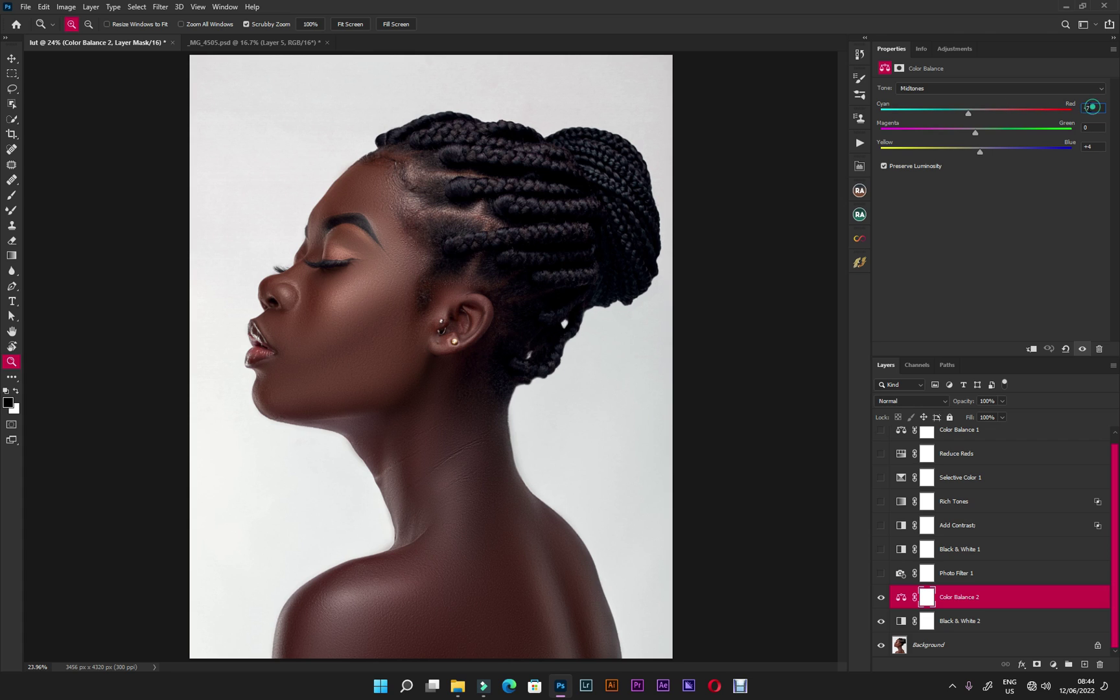
pyautogui.click(1095, 146)
pyautogui.write('4')
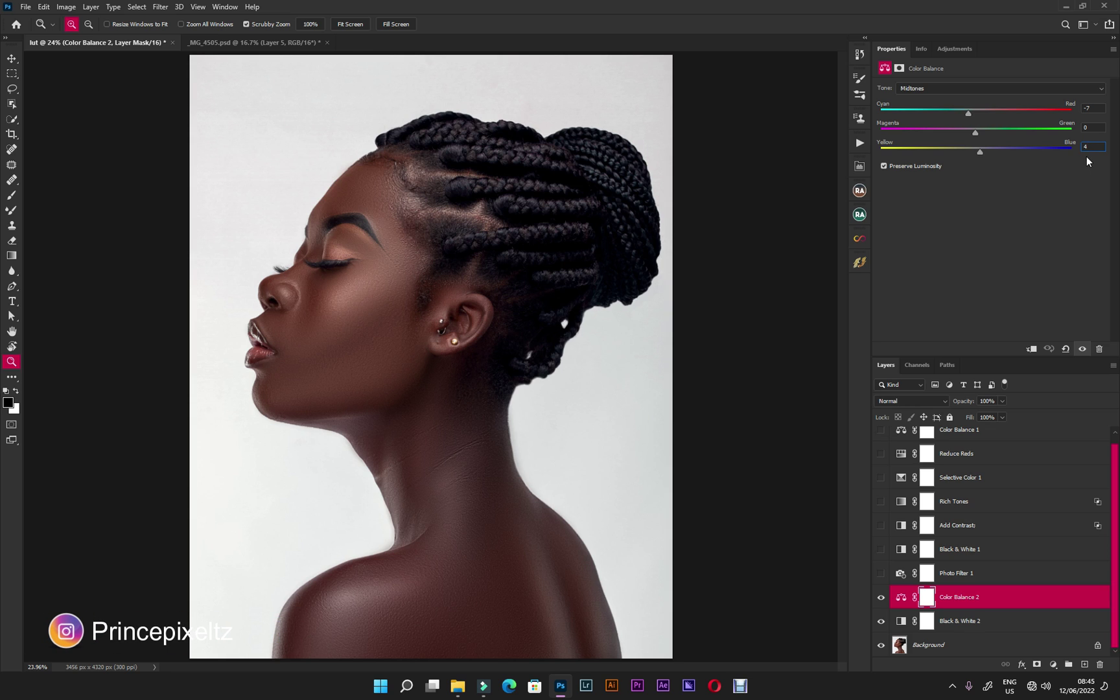
pyautogui.press('Return')
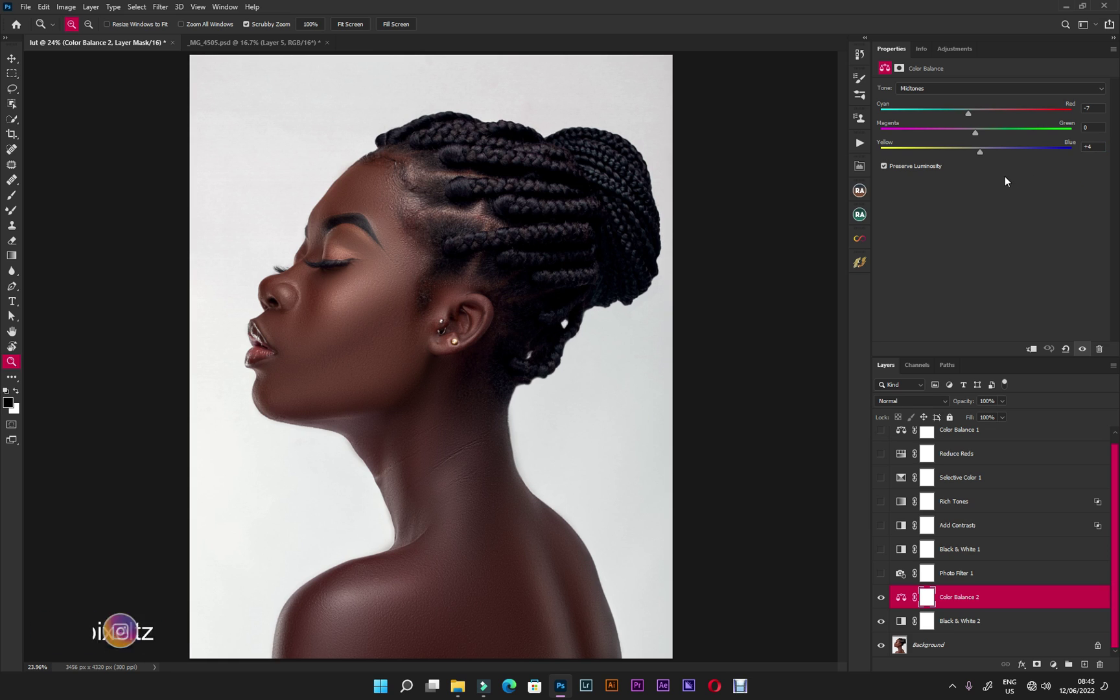
# Step: Review the Color Balance 2 values for the shadows and the highlights, especially Yellow–Blue
pyautogui.click(940, 86)
pyautogui.click(936, 100)
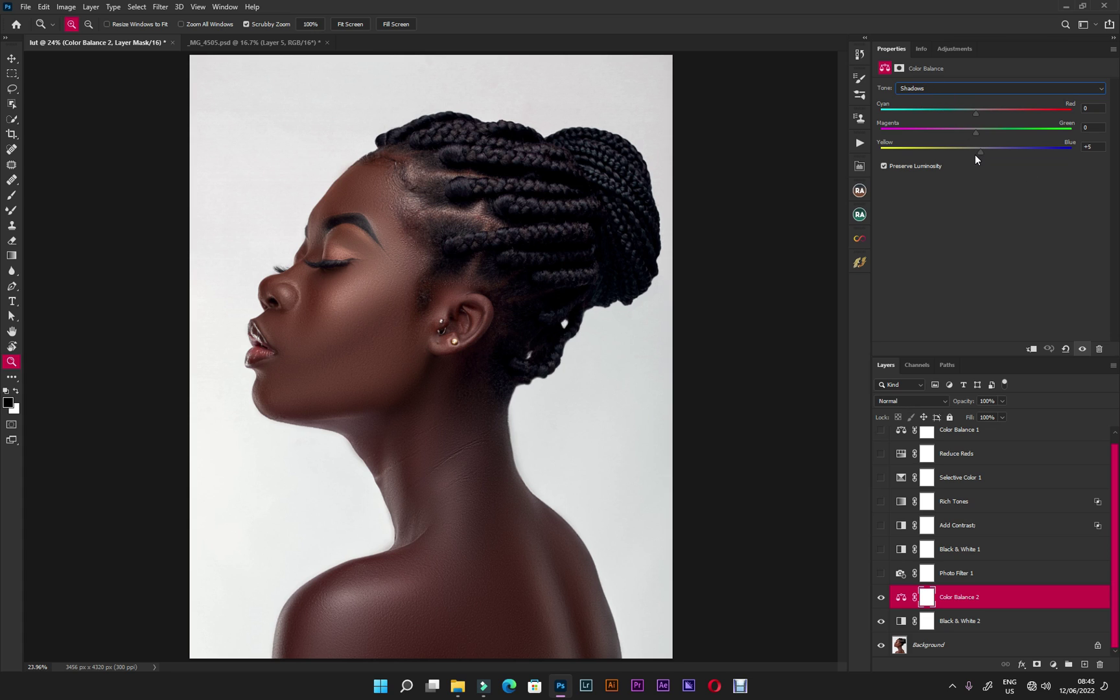
pyautogui.click(1093, 145)
pyautogui.click(940, 88)
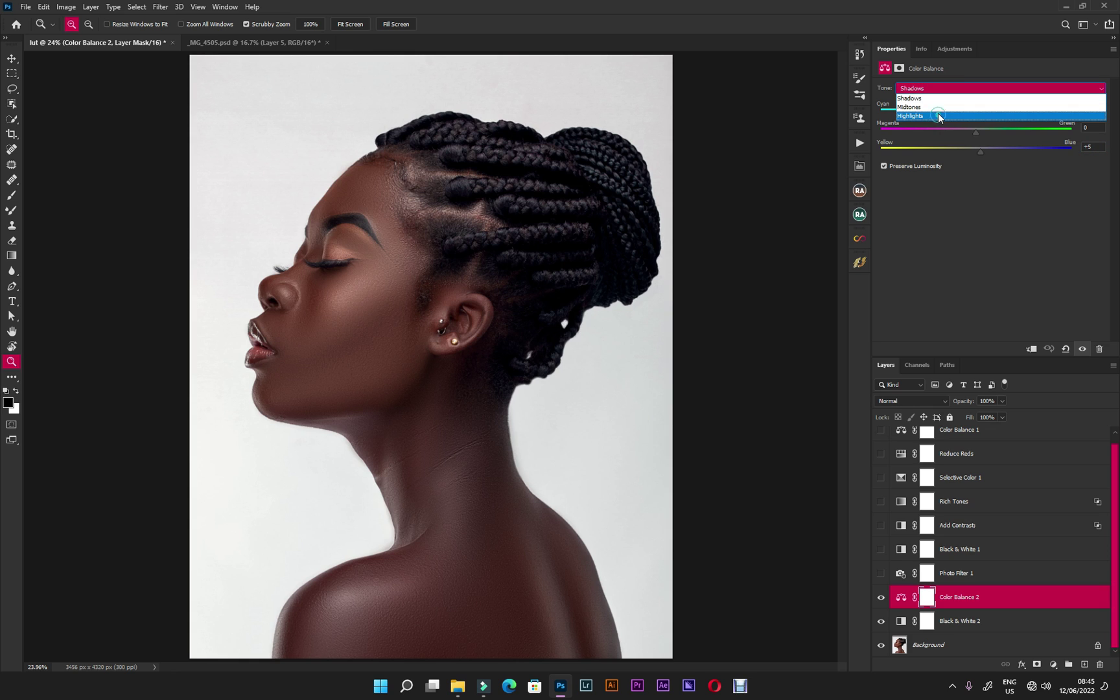
pyautogui.click(937, 116)
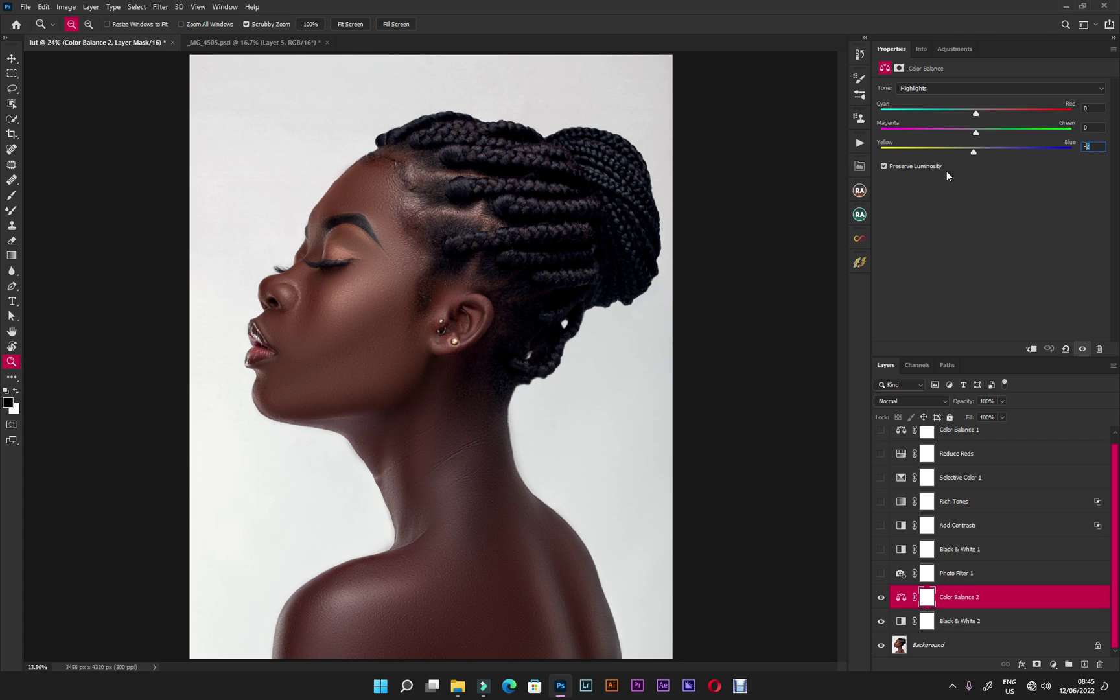
pyautogui.click(1031, 163)
pyautogui.click(993, 166)
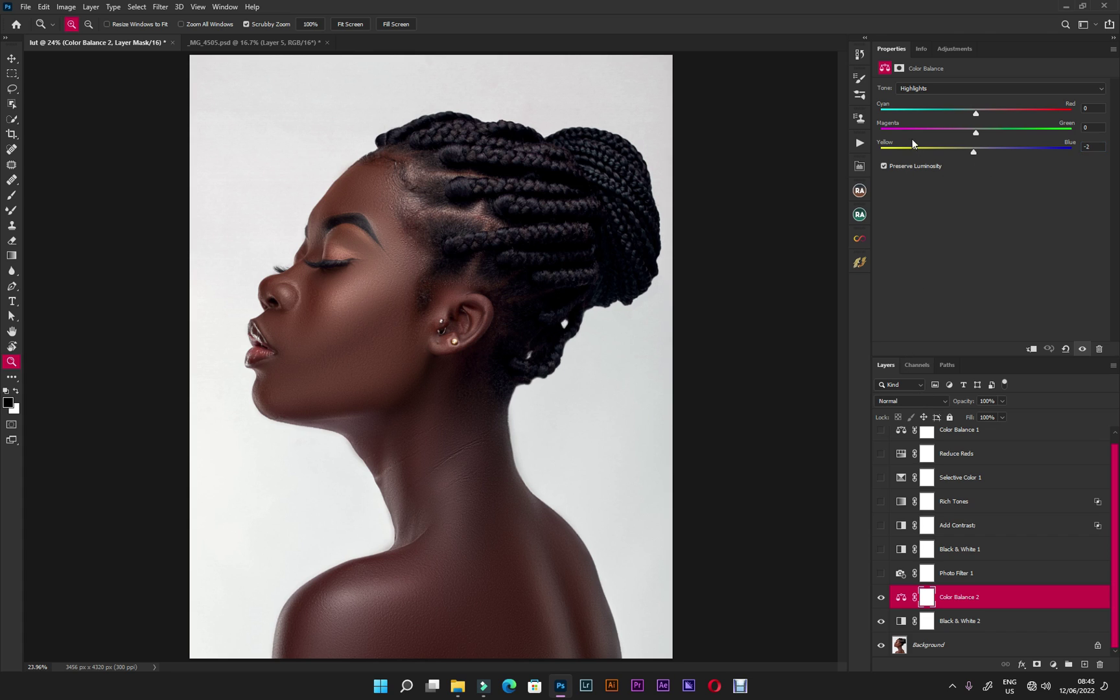
# Step: Try a lower opacity for the Color Balance 2 layer and compare the image with the layer off and on
pyautogui.click(982, 597)
pyautogui.click(1002, 401)
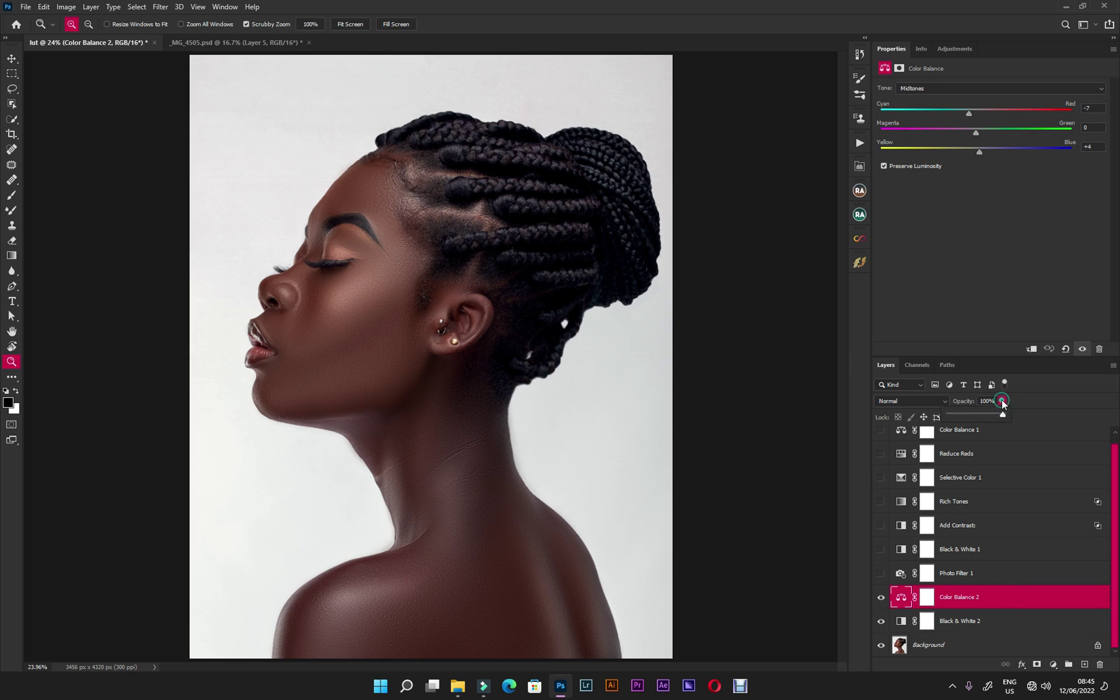
pyautogui.moveTo(1000, 415); pyautogui.dragTo(962, 419)
pyautogui.click(881, 597)
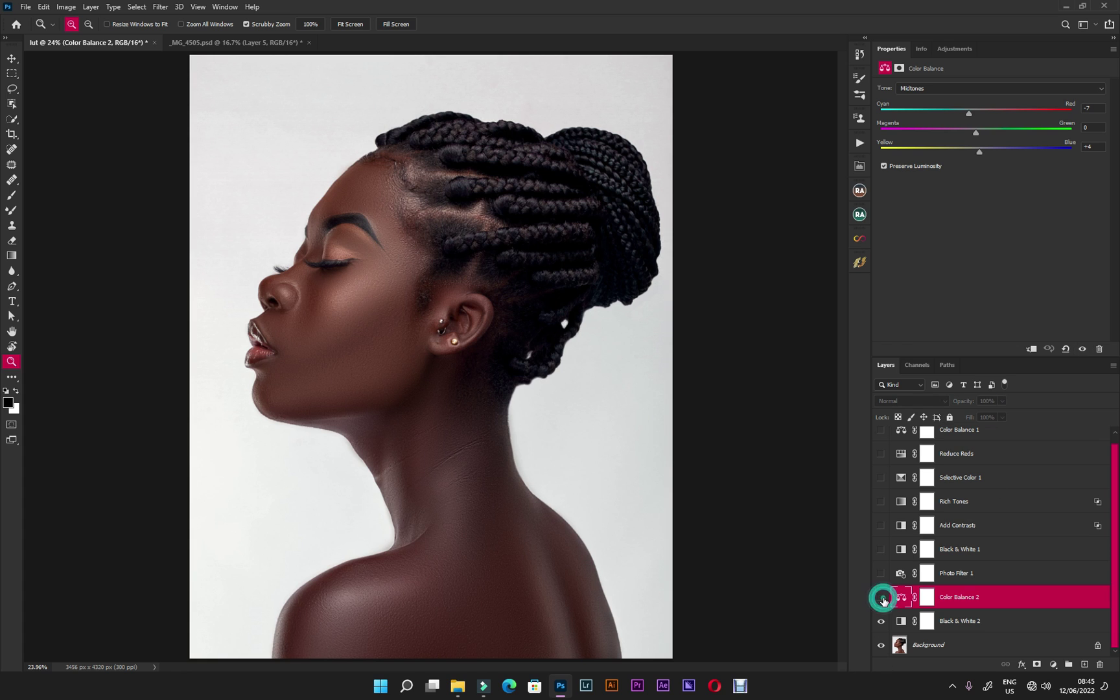
pyautogui.click(881, 598)
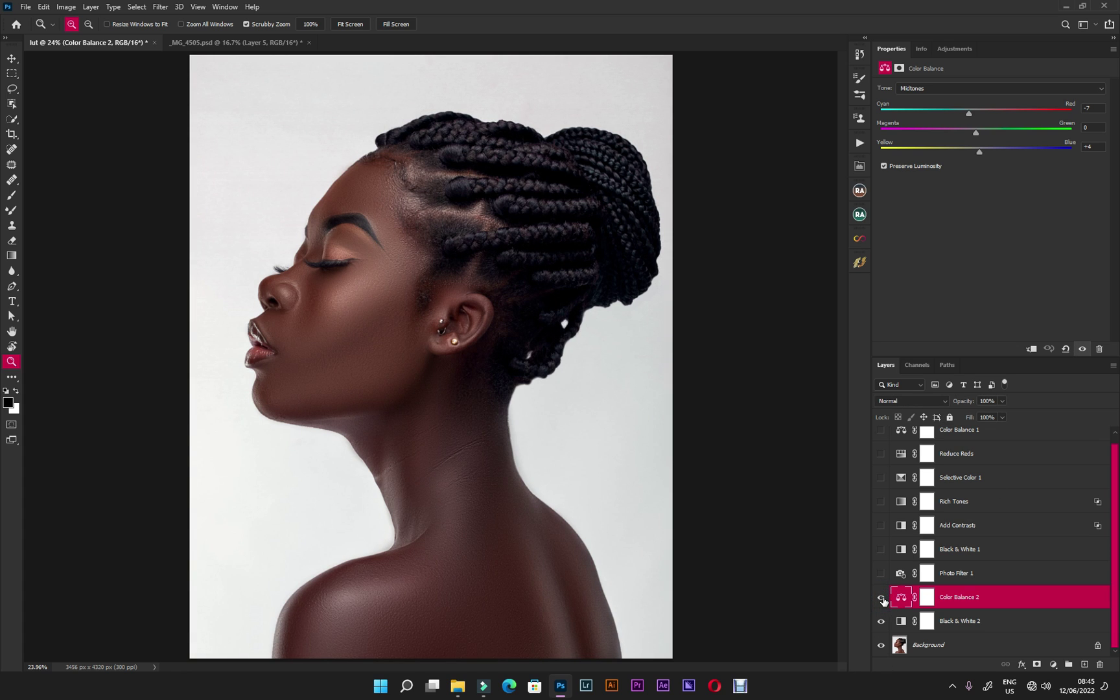
pyautogui.click(882, 598)
pyautogui.click(882, 598)
# Step: Turn on the Photo Filter 1 layer with its Cooling Filter (80) and compare the image with it off and on
pyautogui.click(973, 574)
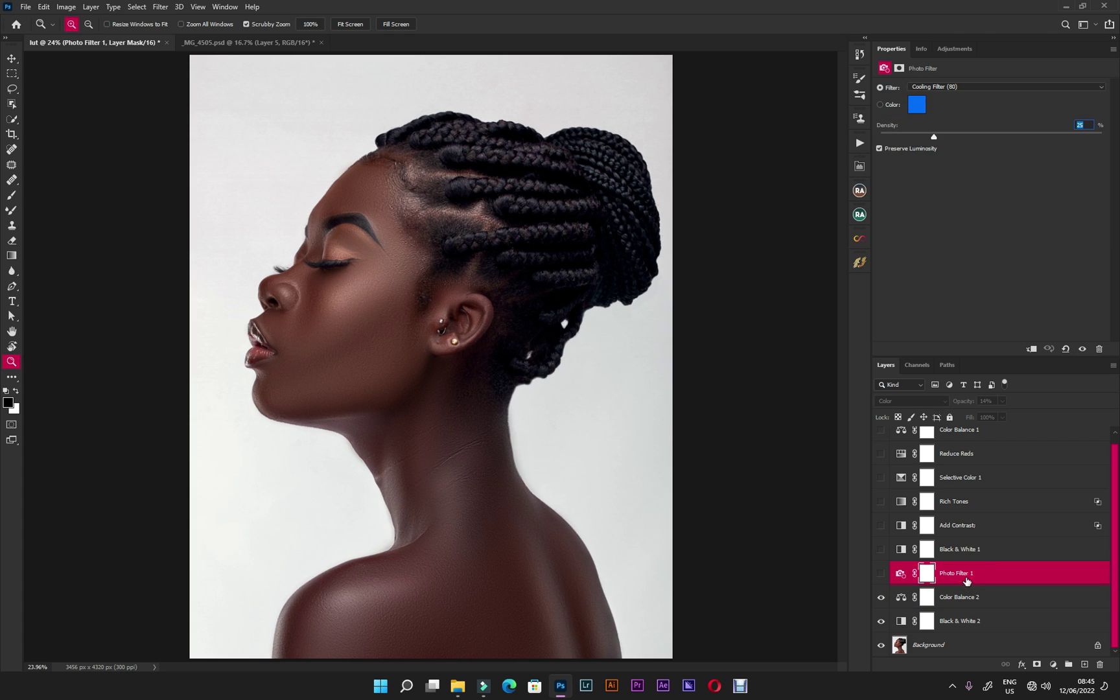
pyautogui.click(881, 576)
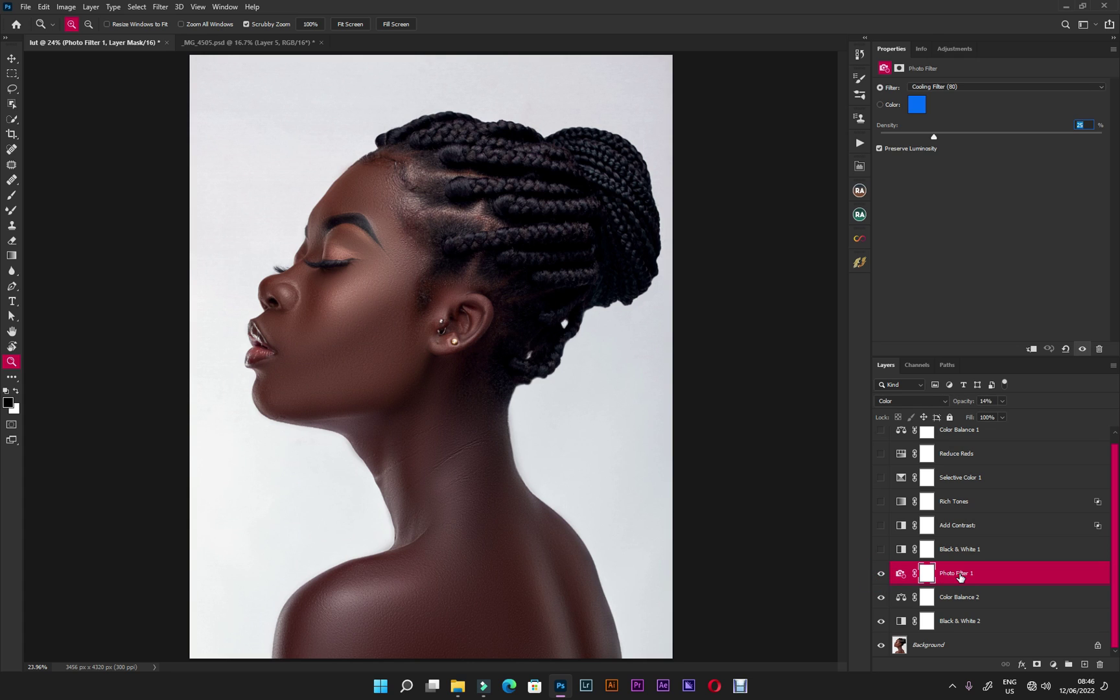
pyautogui.click(881, 574)
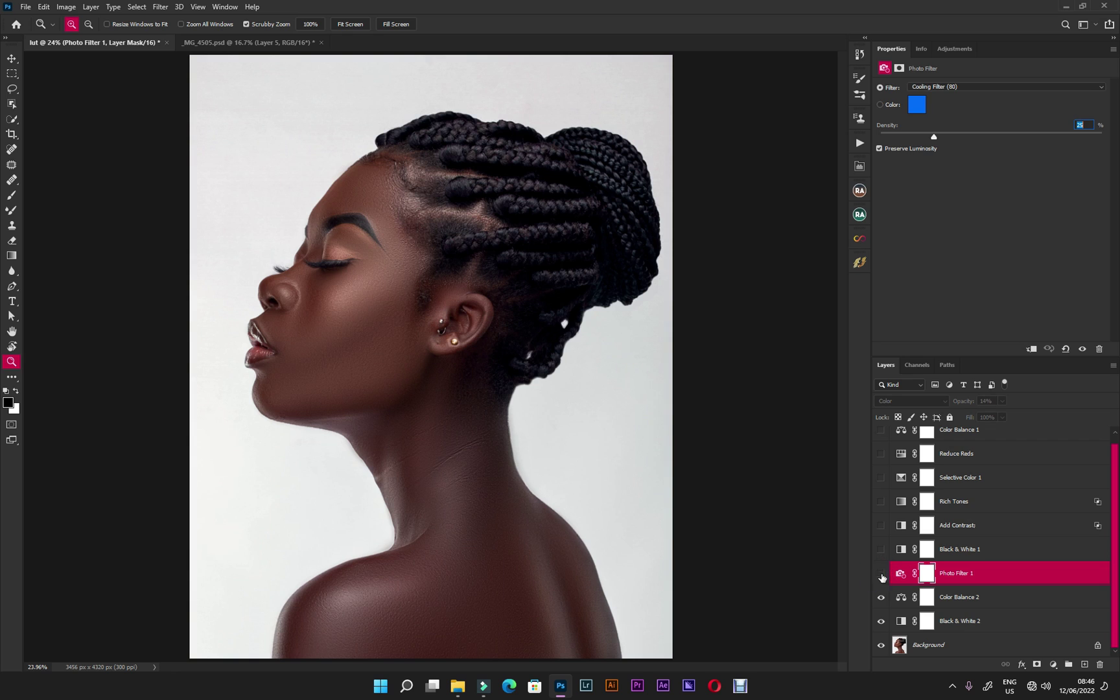
pyautogui.click(881, 575)
pyautogui.click(881, 575)
pyautogui.click(884, 575)
pyautogui.click(883, 575)
pyautogui.click(883, 575)
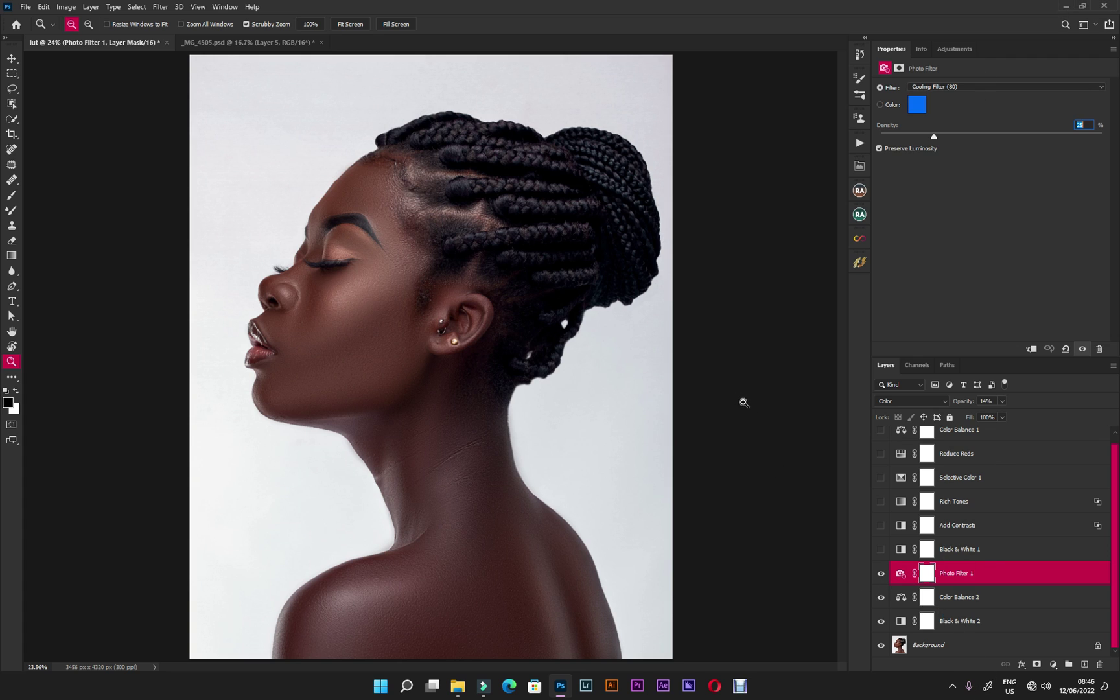
# Step: Review the available adjustment types and choose Cooling Filter (80) for the Photo Filter 1 layer
pyautogui.click(1083, 5)
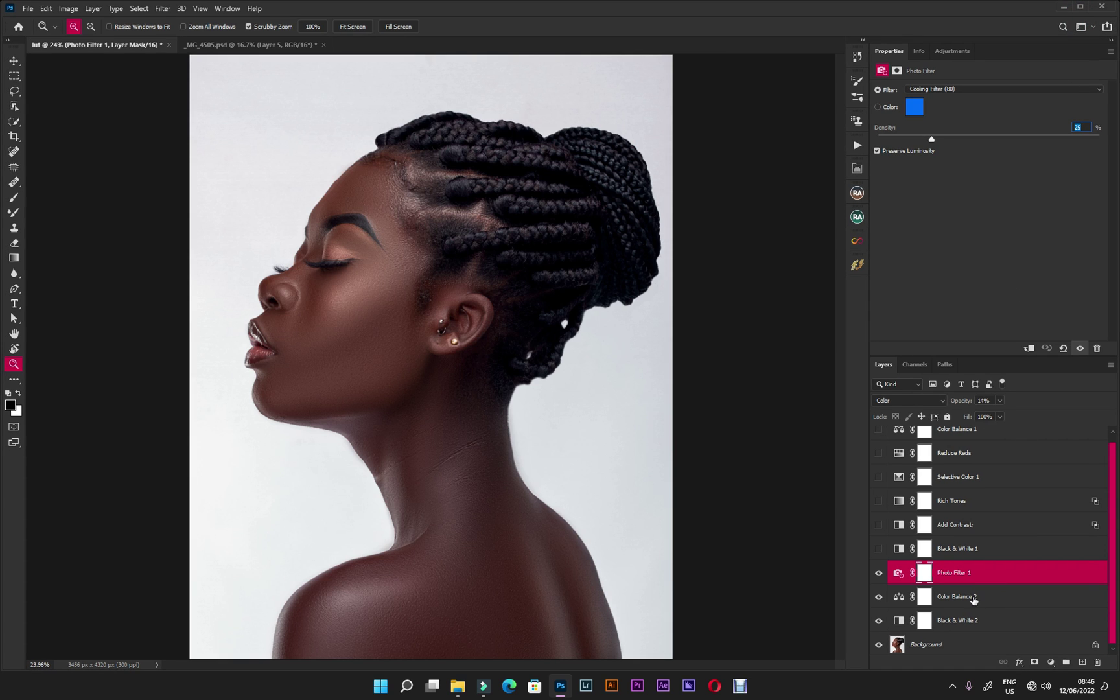
pyautogui.scroll(-1, 1011, 519)
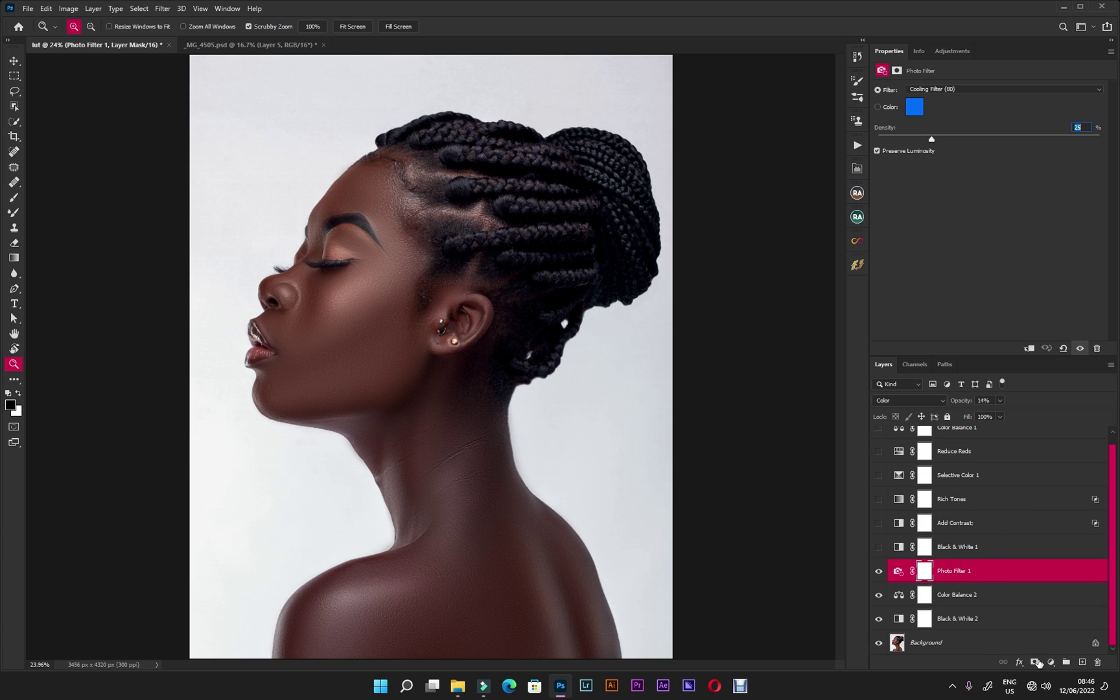
pyautogui.click(1052, 663)
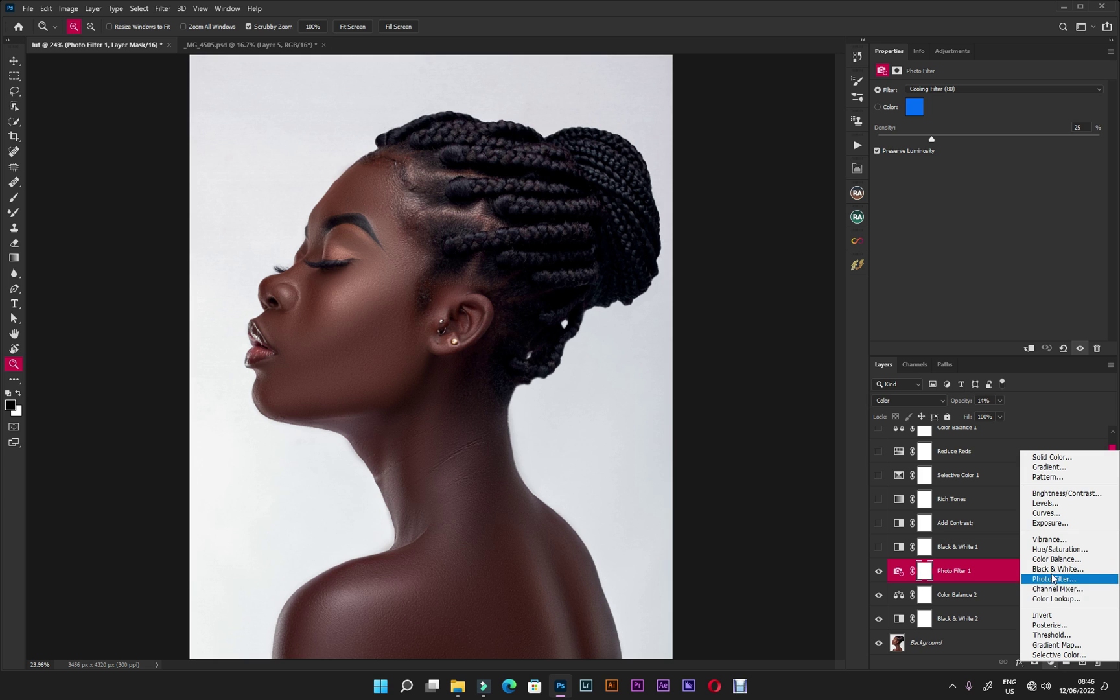
pyautogui.click(972, 576)
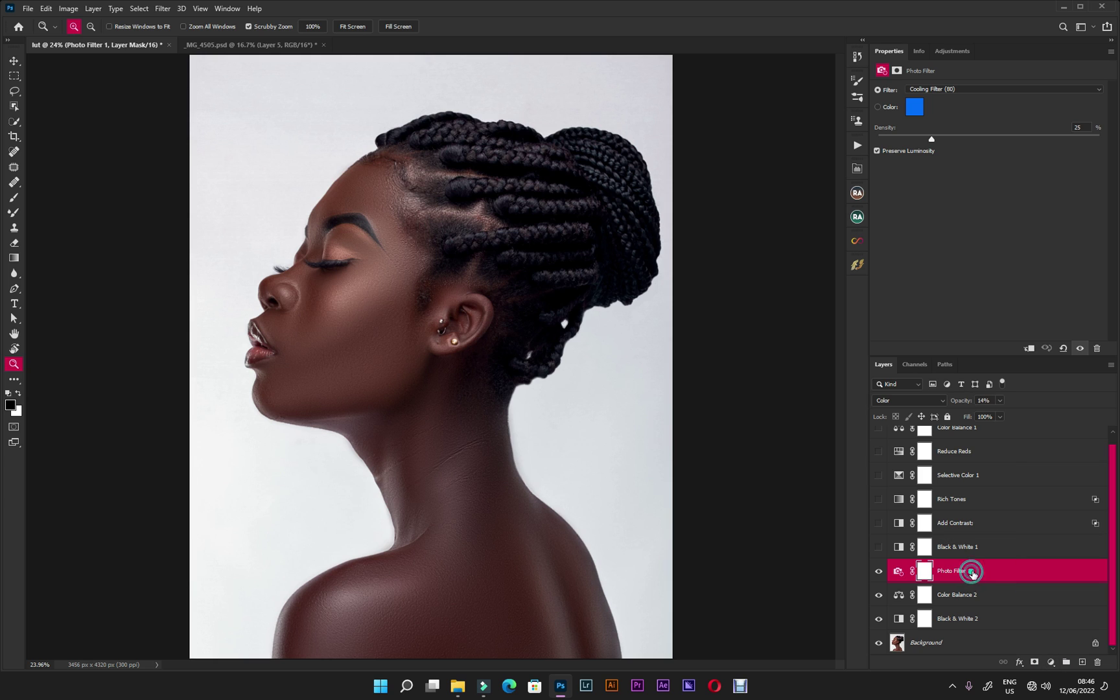
pyautogui.click(943, 88)
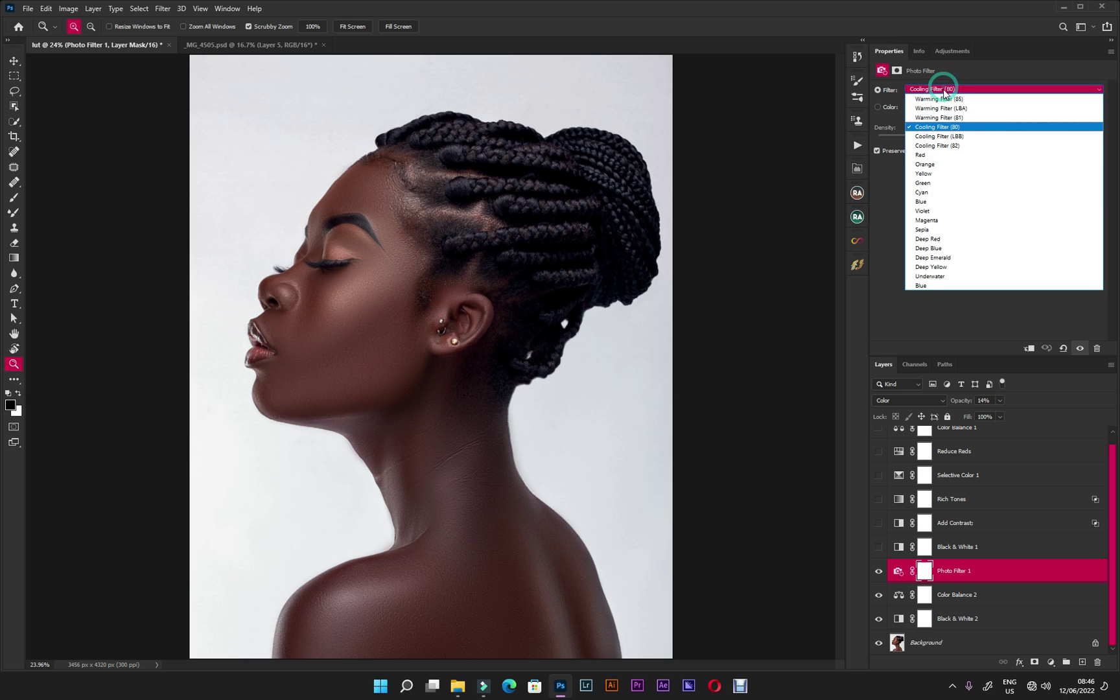
pyautogui.click(943, 127)
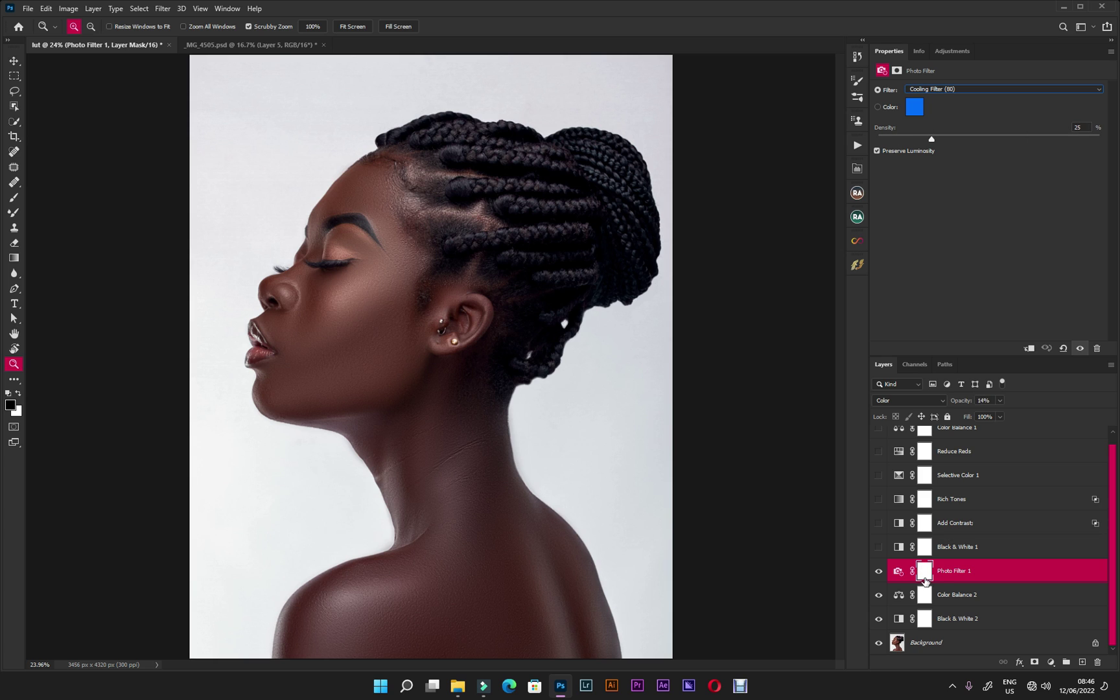
# Step: Set the Photo Filter 1 layer to 15% opacity and Color blend mode, and compare the image with it off and on
pyautogui.click(973, 576)
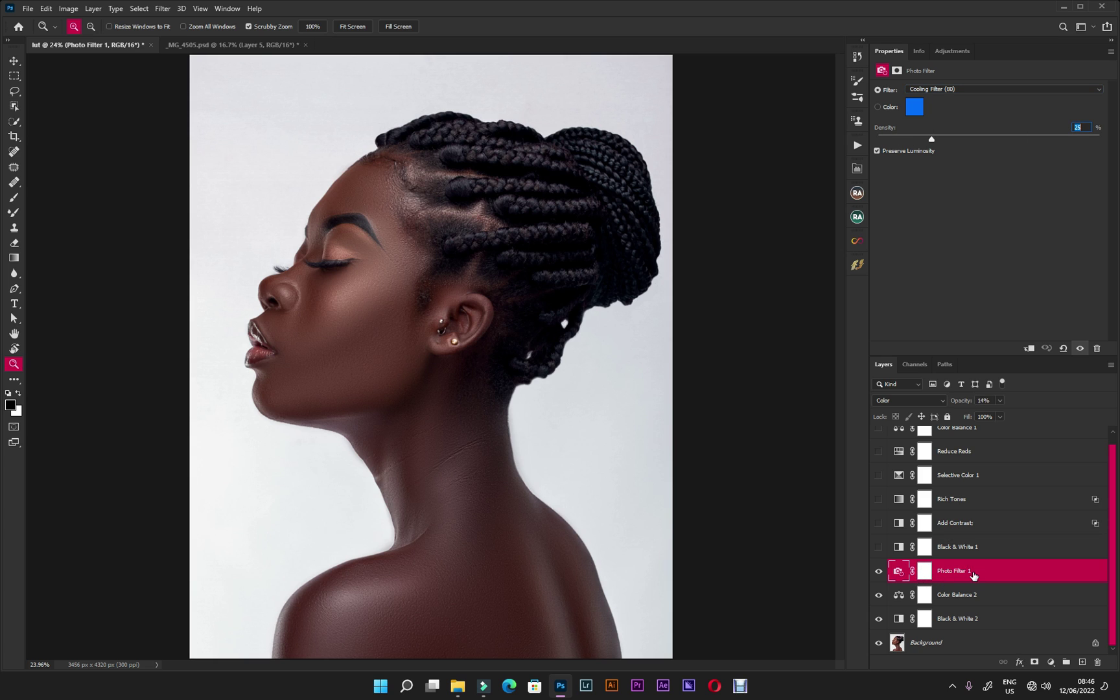
pyautogui.click(999, 401)
pyautogui.write('15')
pyautogui.click(900, 403)
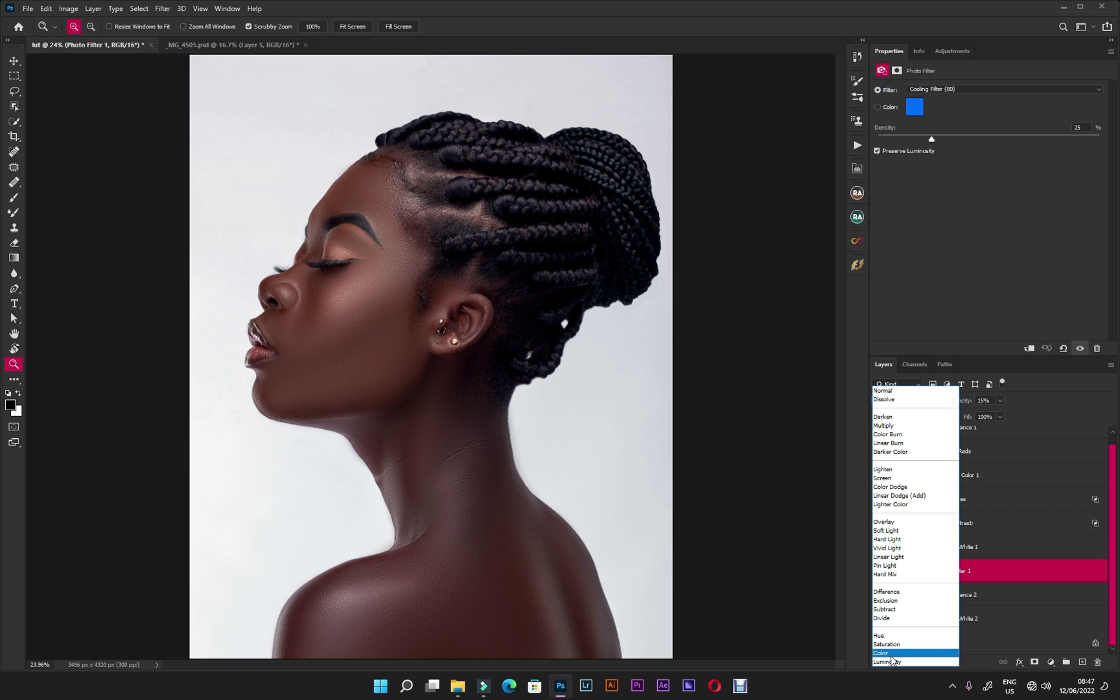
pyautogui.click(893, 656)
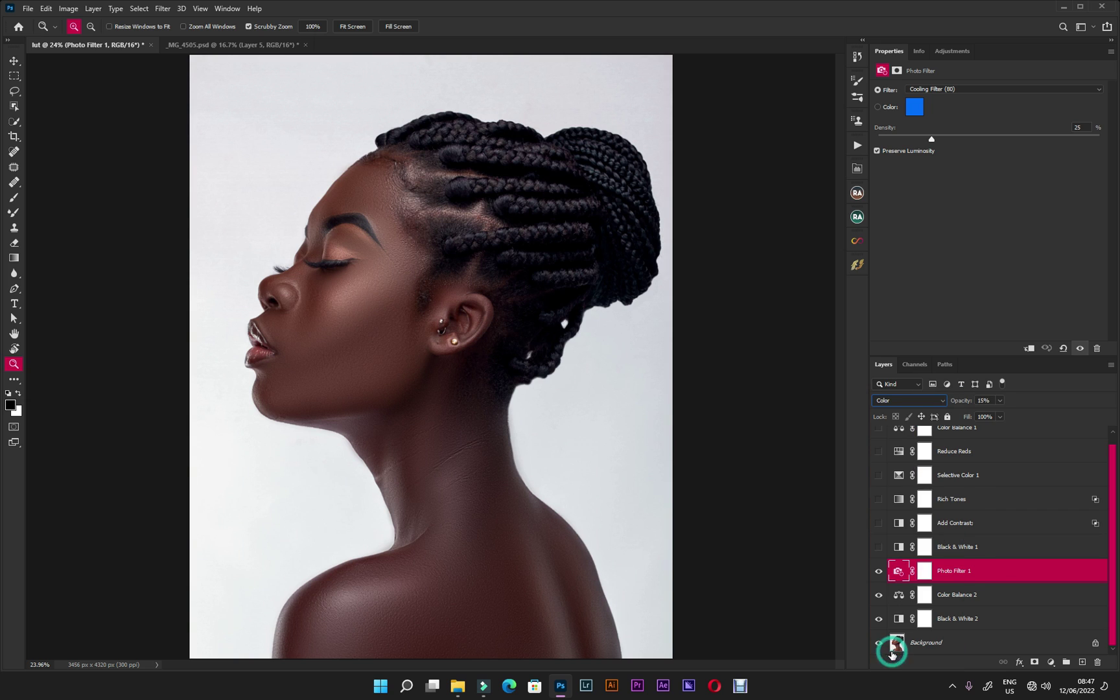
pyautogui.click(879, 572)
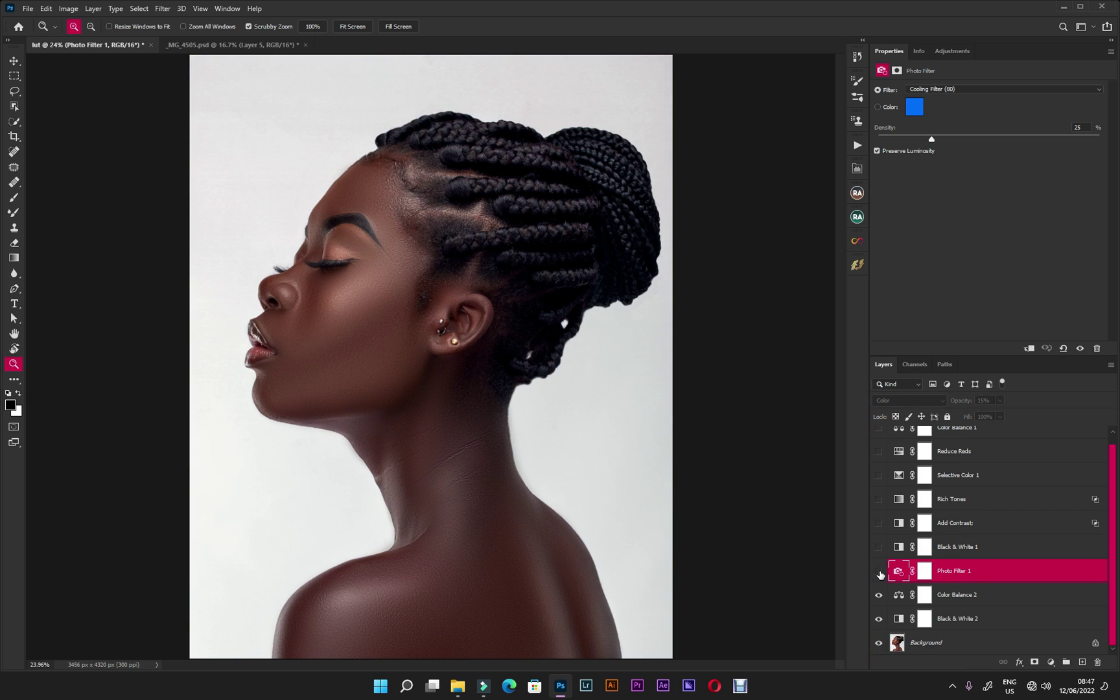
pyautogui.click(879, 572)
# Step: Compare the image with the Black & White 1 layer on and off and look up its type among the adjustments
pyautogui.click(944, 548)
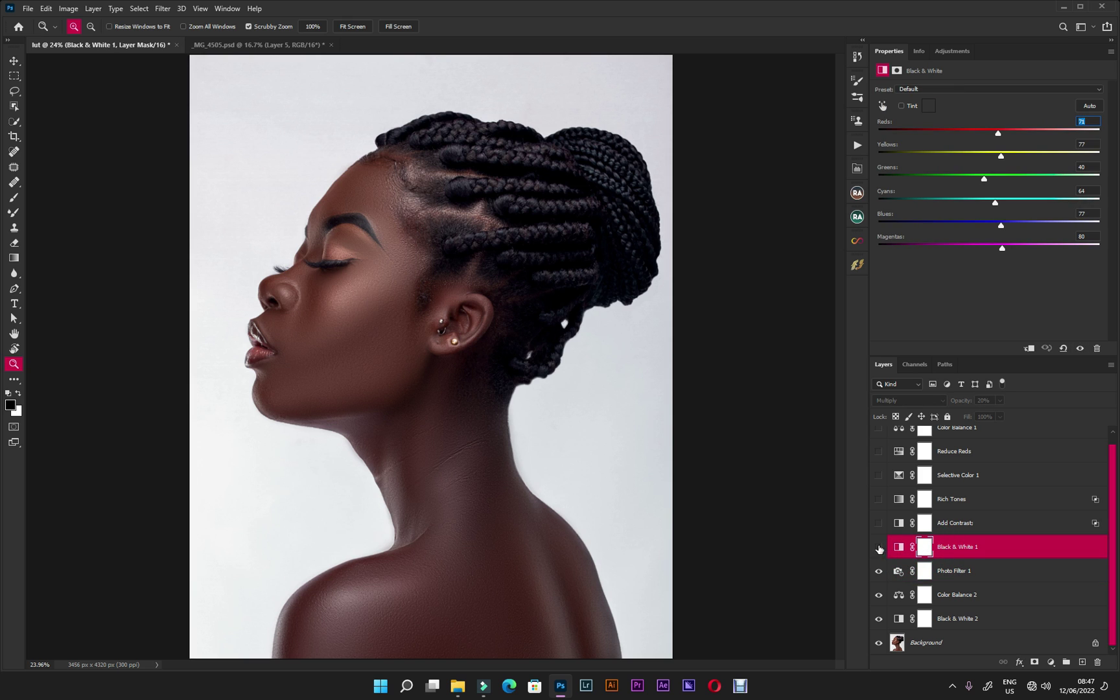
pyautogui.click(879, 547)
pyautogui.click(879, 547)
pyautogui.click(879, 547)
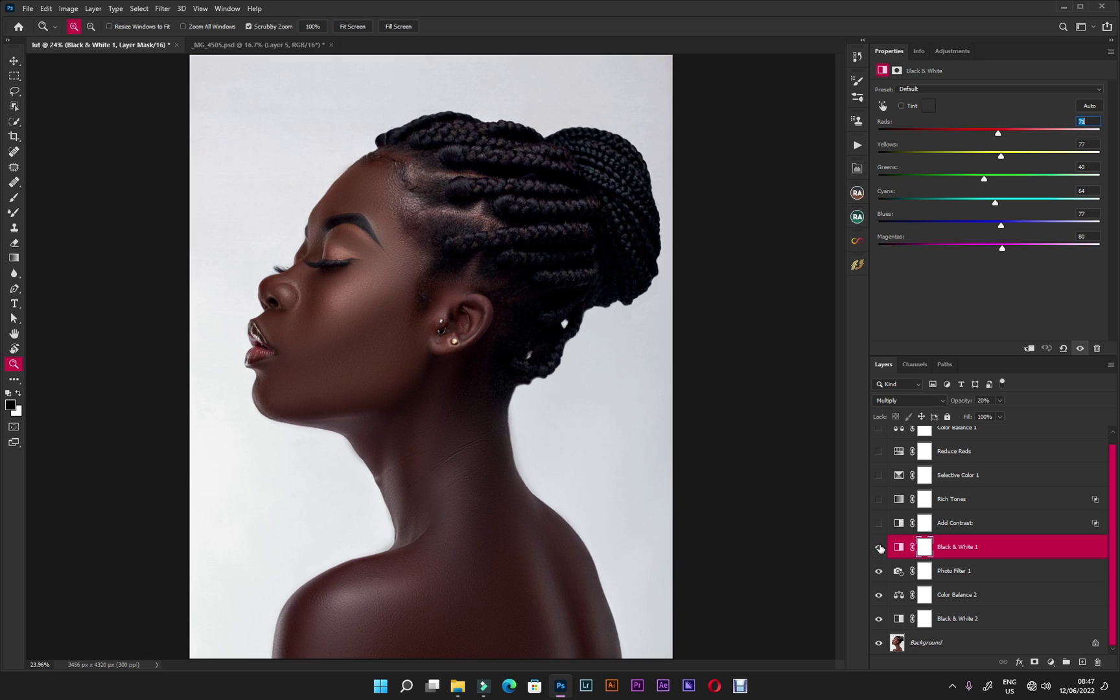
pyautogui.click(879, 547)
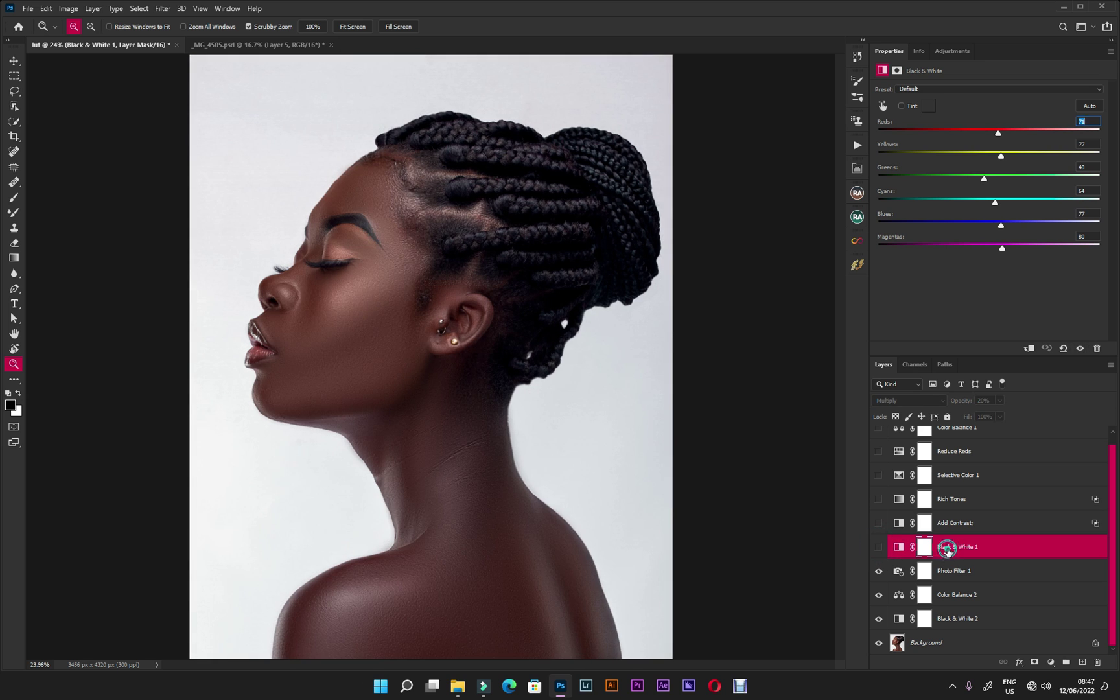
pyautogui.click(946, 548)
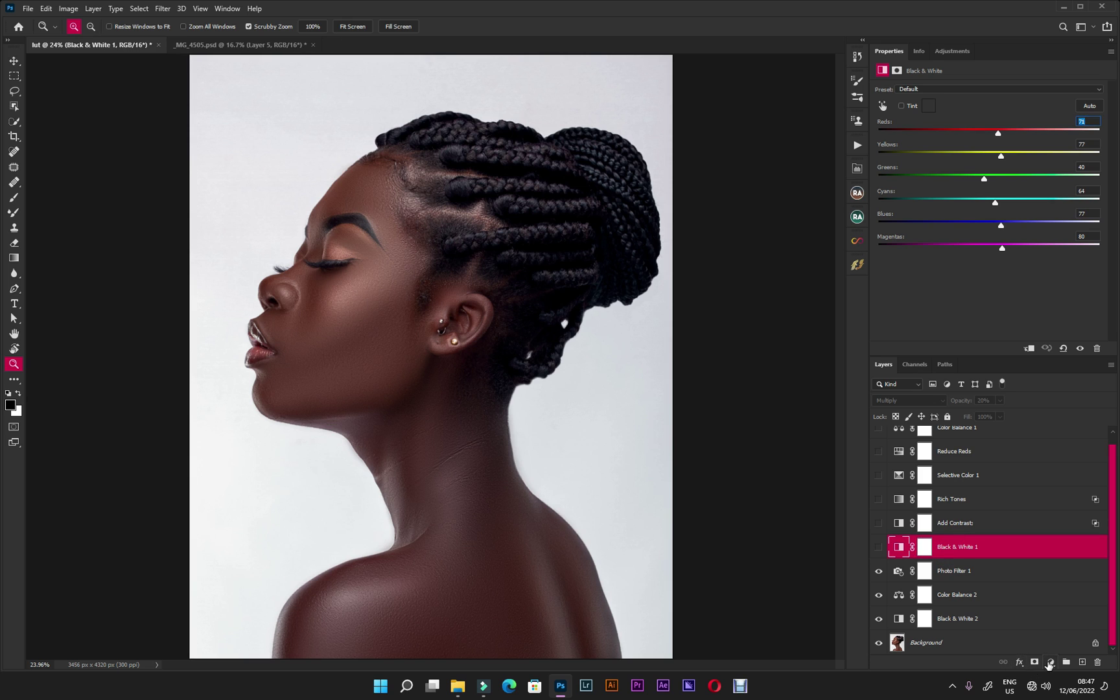
pyautogui.click(1051, 663)
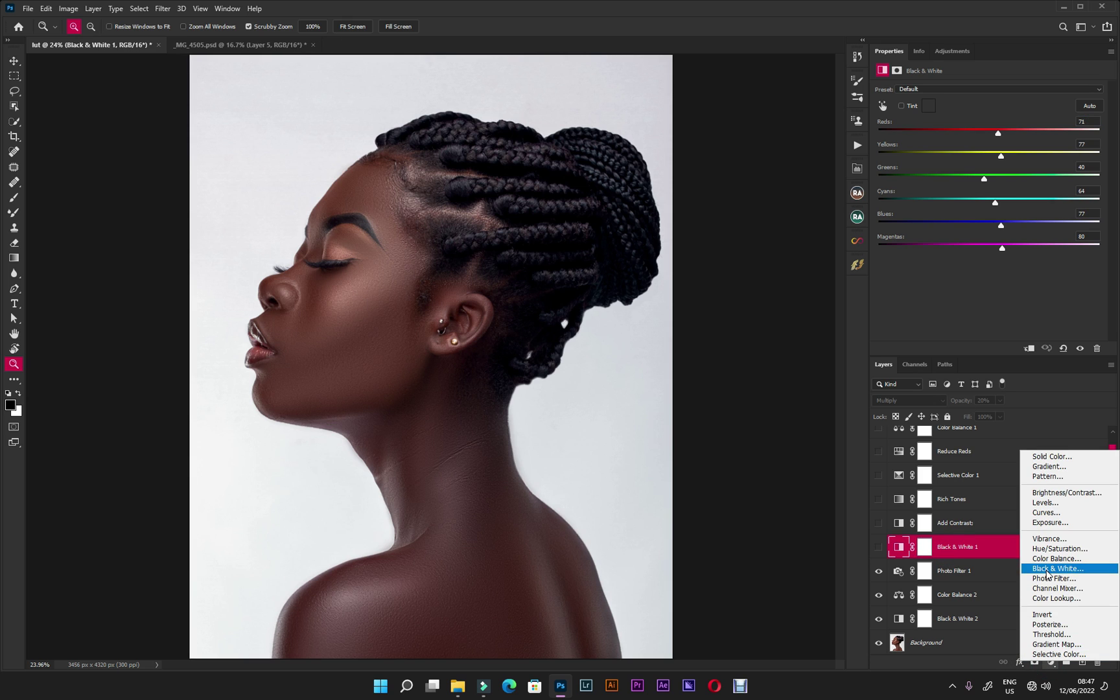
pyautogui.click(970, 556)
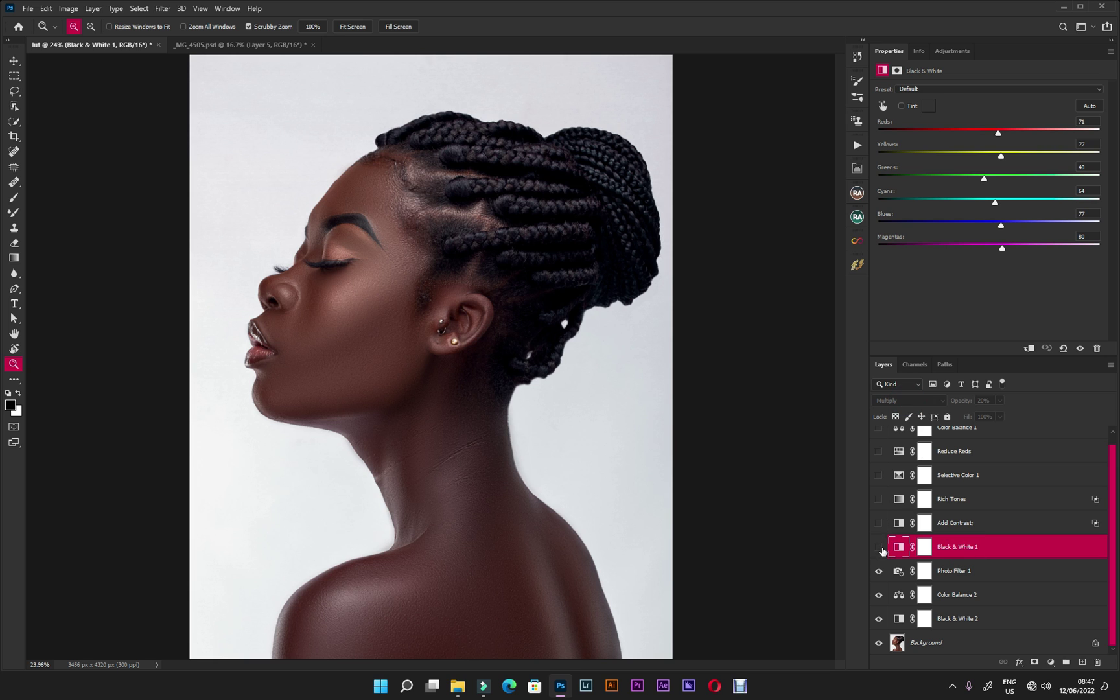
# Step: Turn on the Black & White 1 layer and set its blend mode to Multiply
pyautogui.click(879, 547)
pyautogui.click(908, 400)
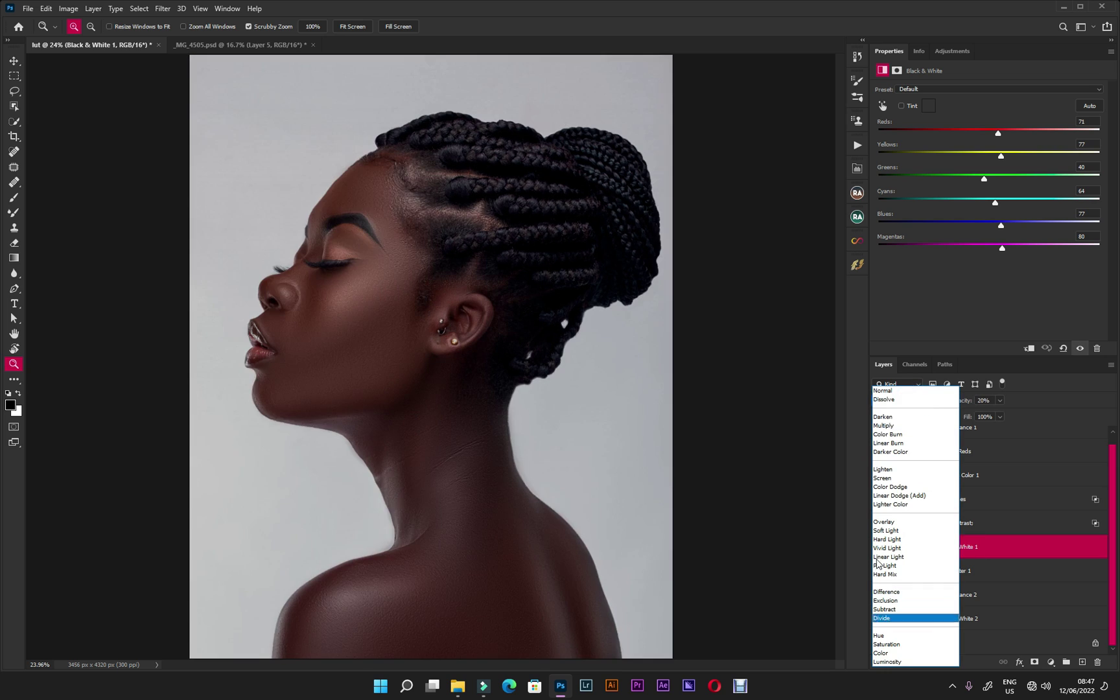
pyautogui.click(889, 427)
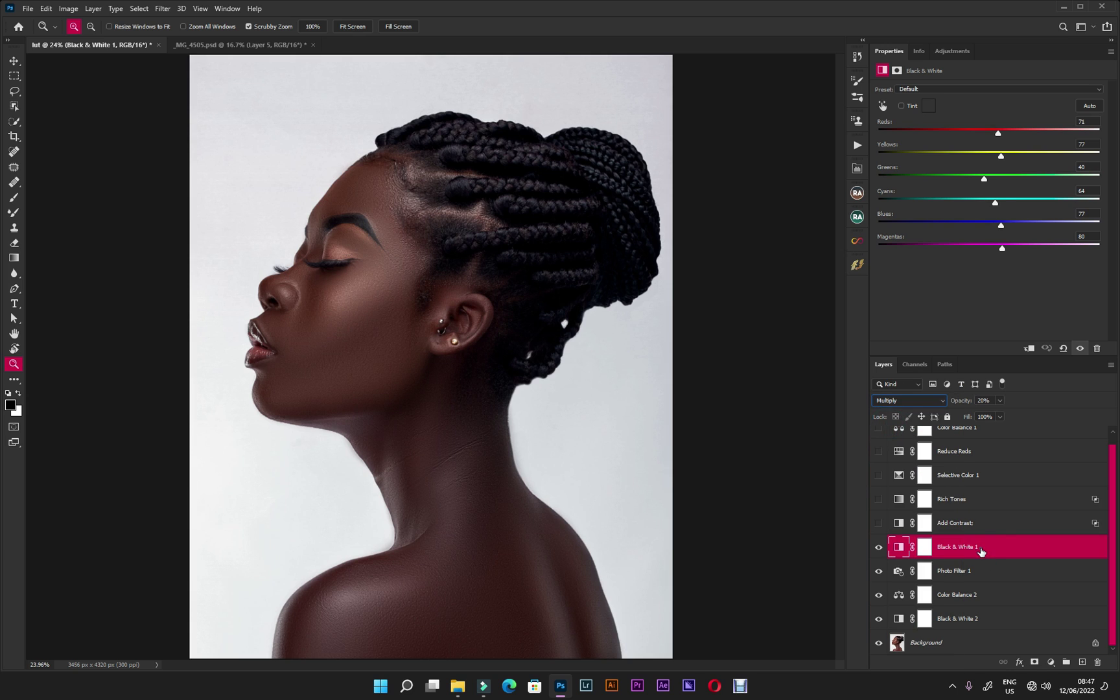
pyautogui.click(991, 401)
# Step: Set the Black & White 1 layer's Reds to 70 and Yellows to 80
pyautogui.click(985, 546)
pyautogui.click(1091, 121)
pyautogui.write('70')
pyautogui.press('Tab')
pyautogui.write('80')
pyautogui.press('Return')
# Step: Turn on the Add Contrast layer and set its blend mode to Soft Light
pyautogui.click(976, 528)
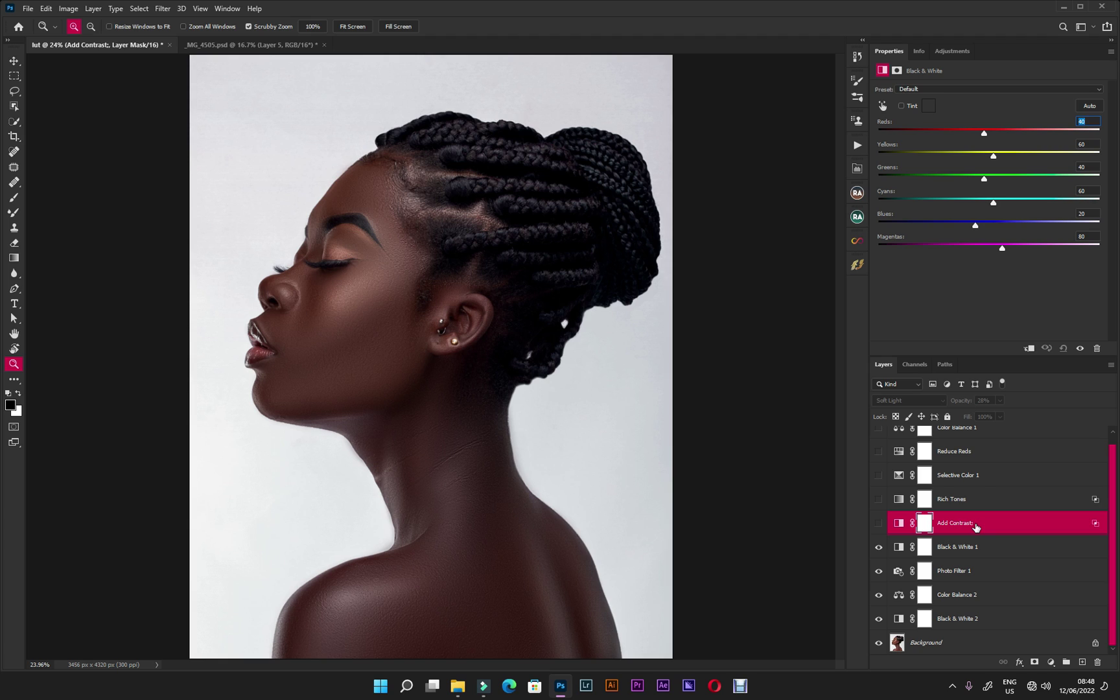
pyautogui.scroll(1, 976, 528)
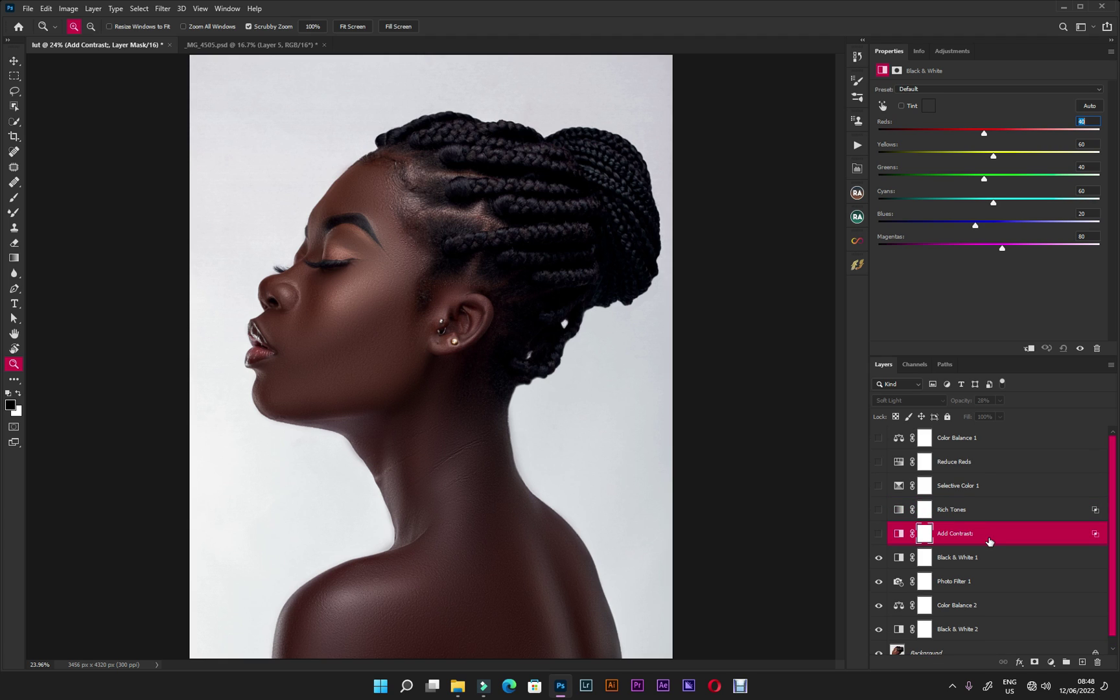
pyautogui.click(877, 535)
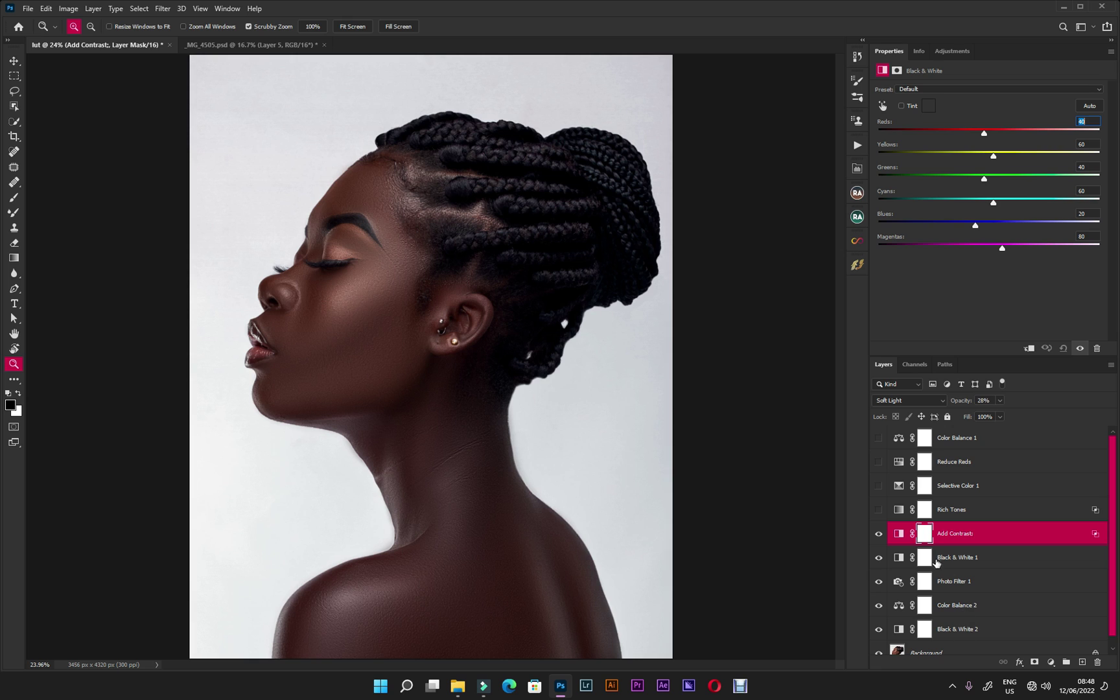
pyautogui.click(908, 402)
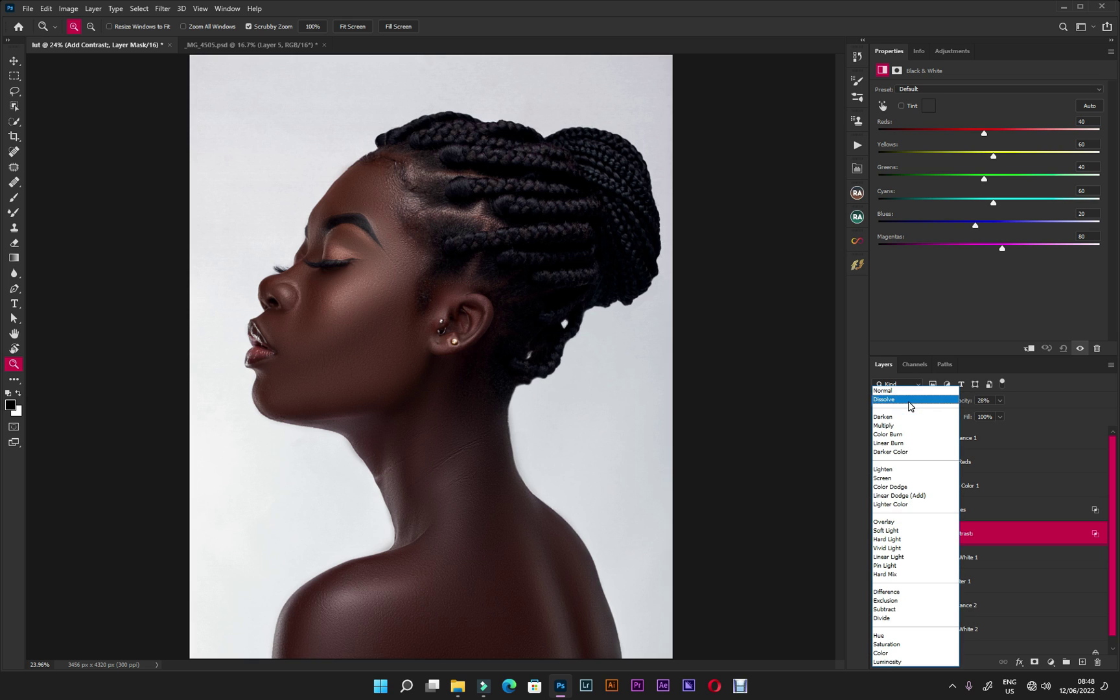
pyautogui.click(893, 532)
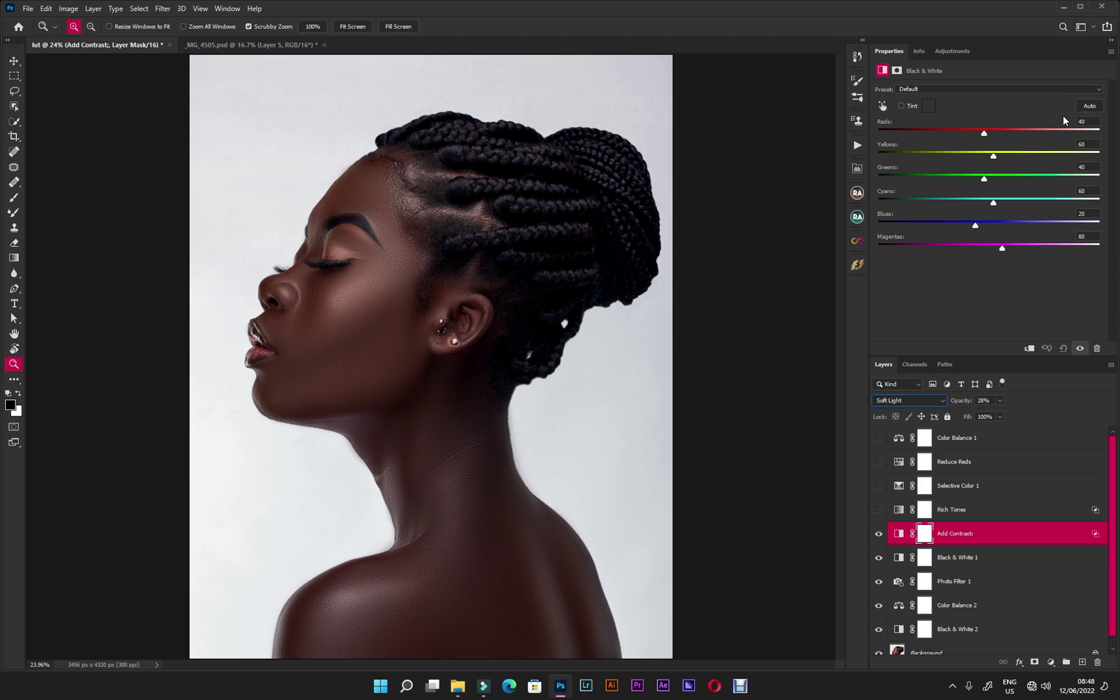
# Step: Choose the Default preset for the Add Contrast layer and set its opacity to 25%
pyautogui.click(927, 88)
pyautogui.click(923, 95)
pyautogui.click(1000, 400)
pyautogui.moveTo(1001, 414); pyautogui.dragTo(999, 414)
pyautogui.click(1019, 395)
# Step: Open the Add Contrast layer's blending options and reset the Underlying Layer Blend If sliders
pyautogui.rightClick(1039, 537)
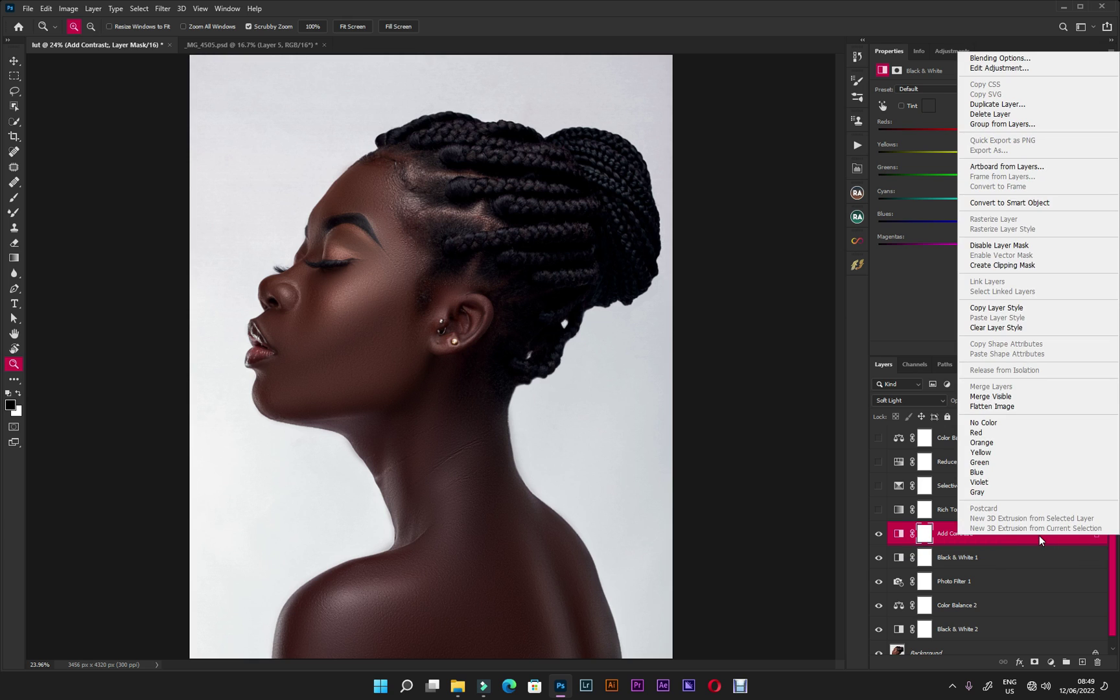
pyautogui.click(985, 58)
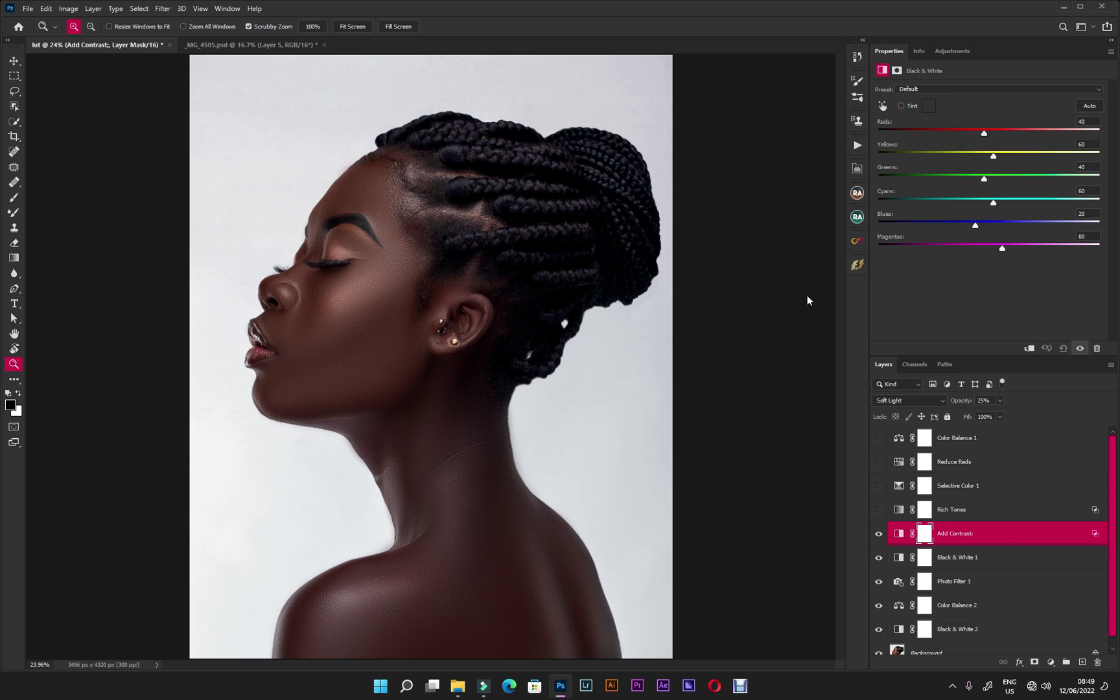
pyautogui.moveTo(445, 175); pyautogui.dragTo(875, 183)
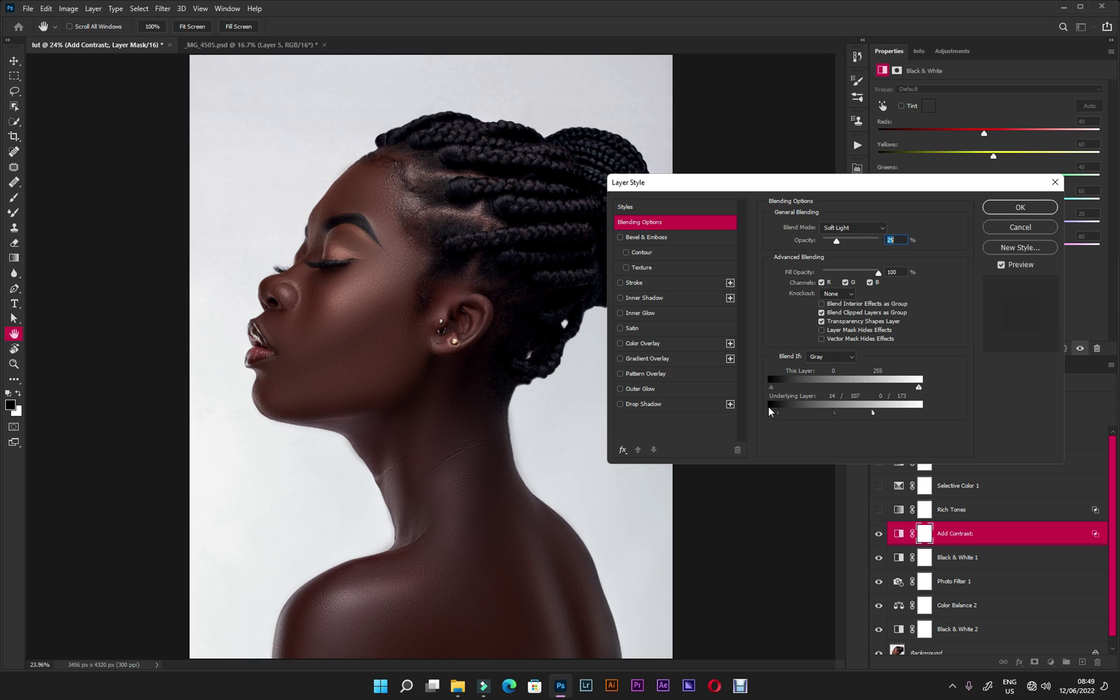
pyautogui.moveTo(770, 415); pyautogui.dragTo(1008, 427)
pyautogui.moveTo(837, 416); pyautogui.dragTo(674, 421)
# Step: Split the Underlying Layer white Blend If slider to 77 / 182
pyautogui.click(919, 414)
pyautogui.moveTo(918, 414); pyautogui.dragTo(918, 418)
pyautogui.moveTo(914, 413); pyautogui.dragTo(878, 422)
pyautogui.press('alt')
pyautogui.moveTo(877, 416); pyautogui.dragTo(820, 419)
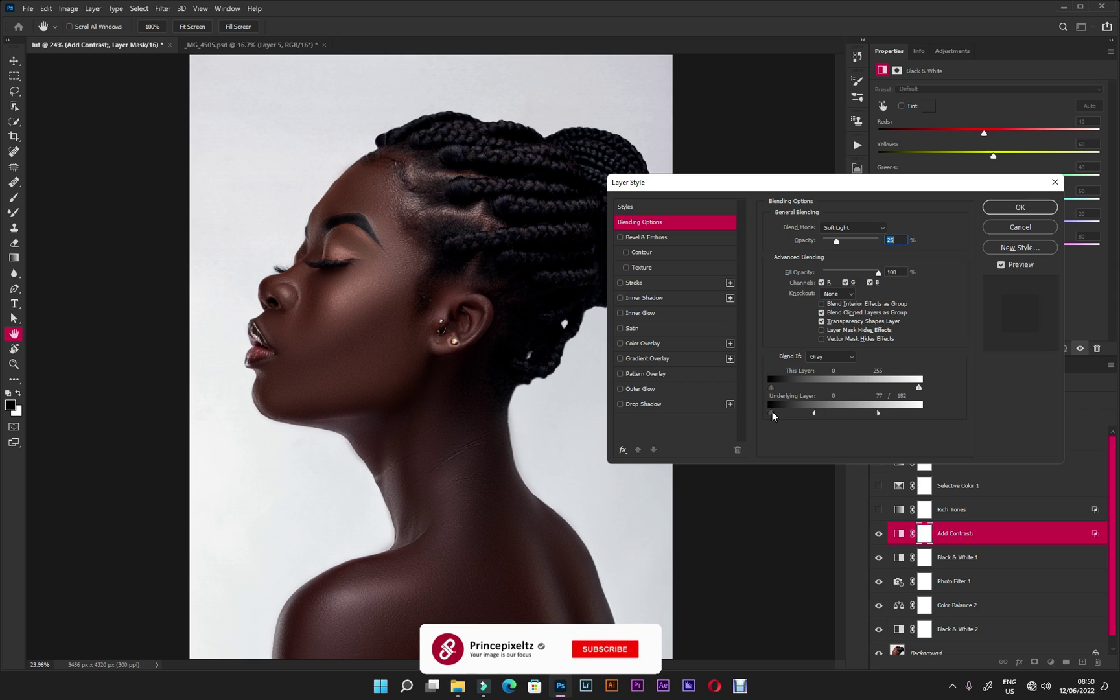
# Step: Split the Underlying Layer black Blend If slider starting at 15, and compare the image with Add Contrast off and on
pyautogui.moveTo(773, 417); pyautogui.dragTo(781, 418)
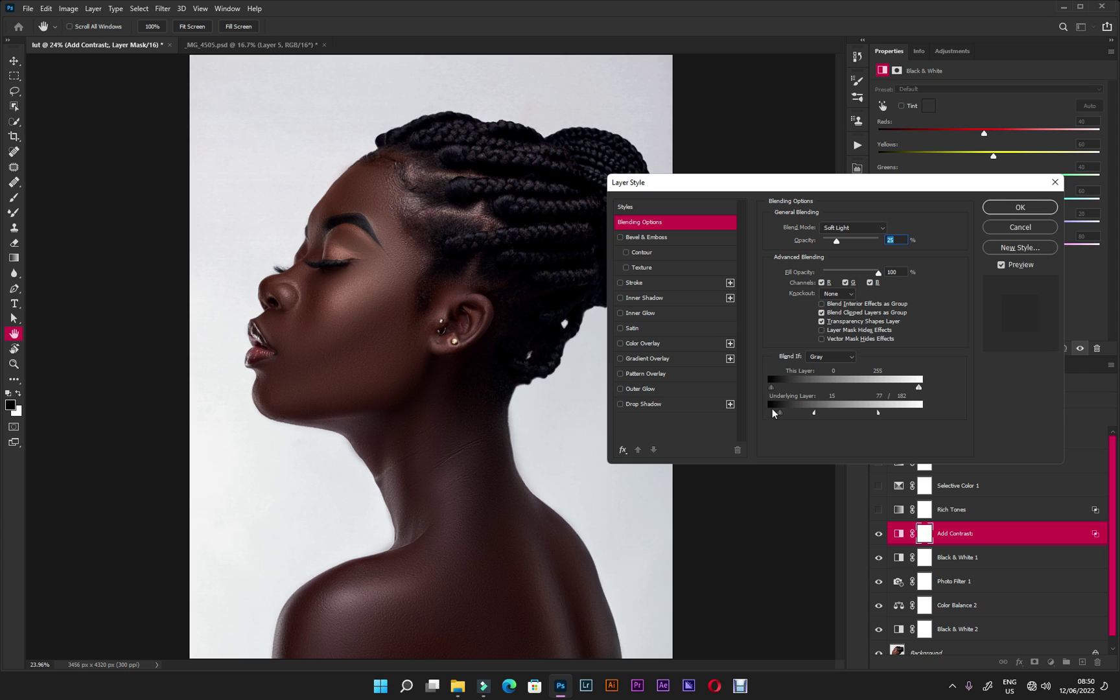
pyautogui.press('alt')
pyautogui.moveTo(781, 414); pyautogui.dragTo(833, 419)
pyautogui.click(897, 239)
pyautogui.click(1010, 208)
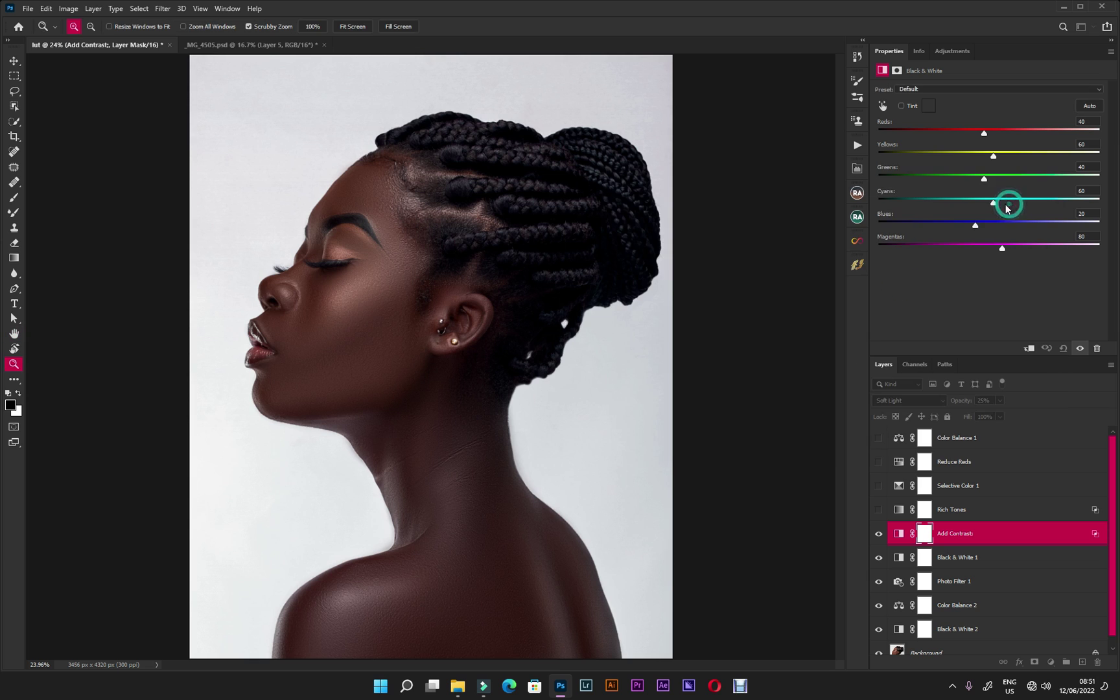
pyautogui.click(879, 534)
pyautogui.click(879, 534)
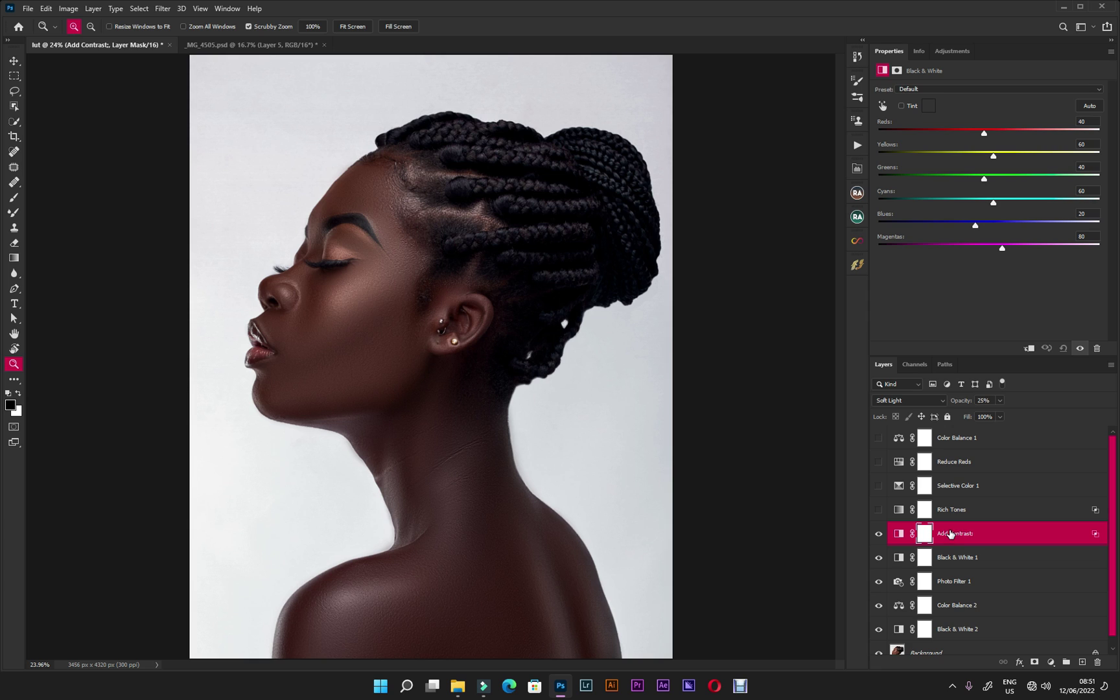
# Step: Turn on the Rich Tones gradient map layer and compare the image with it off and on
pyautogui.click(966, 512)
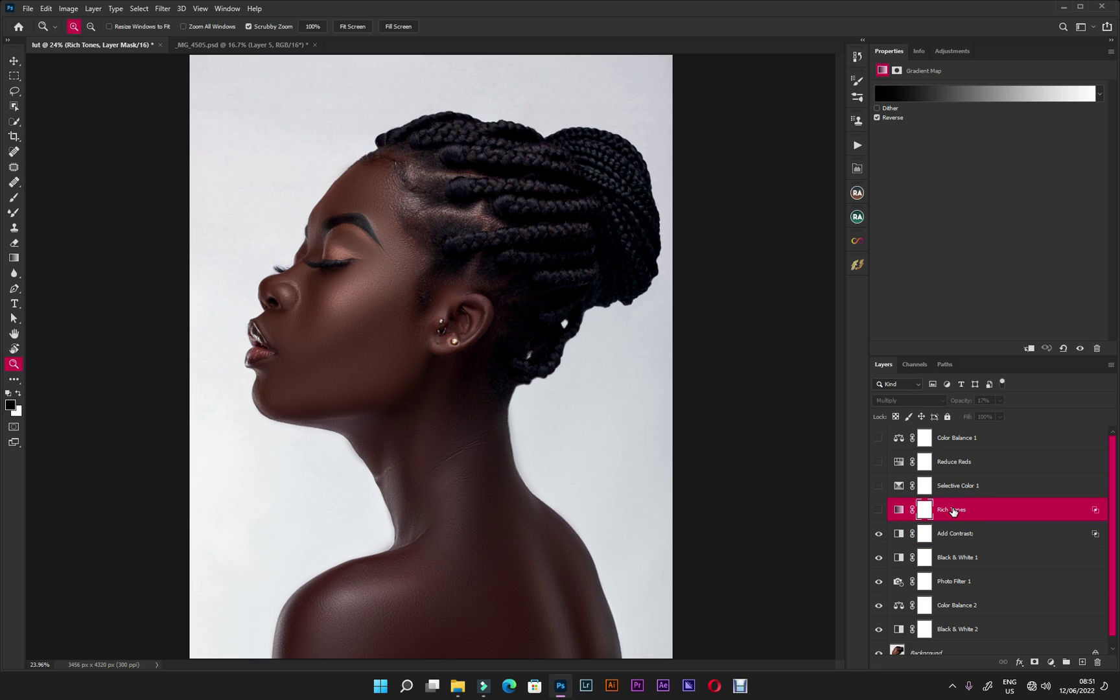
pyautogui.click(879, 511)
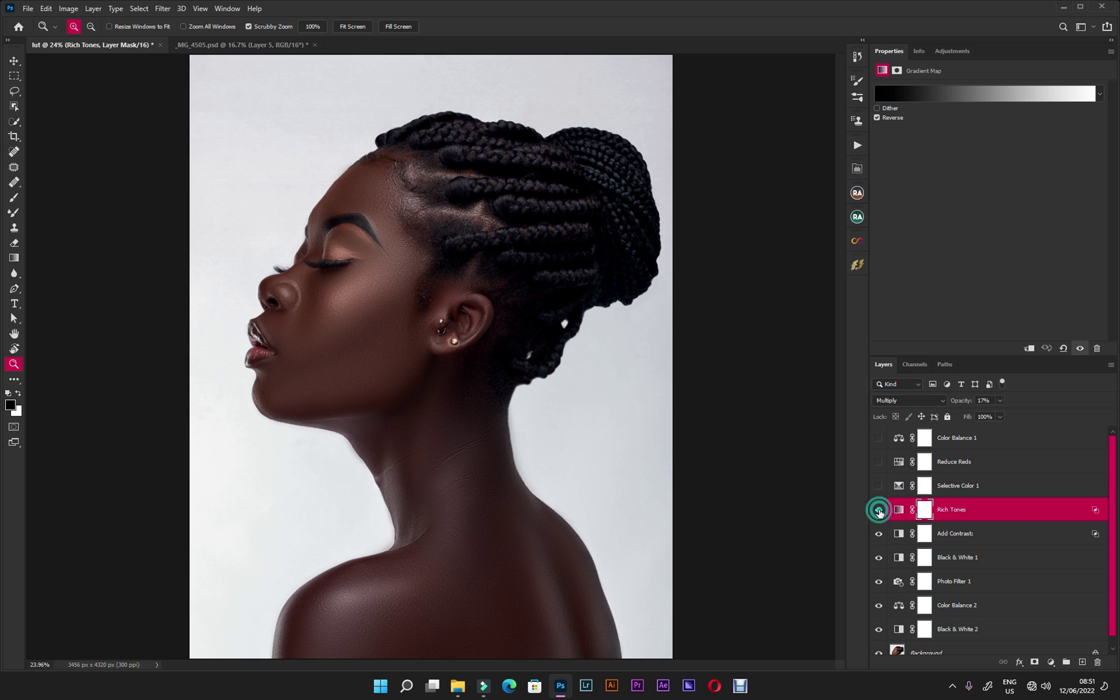
pyautogui.click(879, 511)
pyautogui.click(879, 511)
pyautogui.click(879, 510)
pyautogui.click(879, 511)
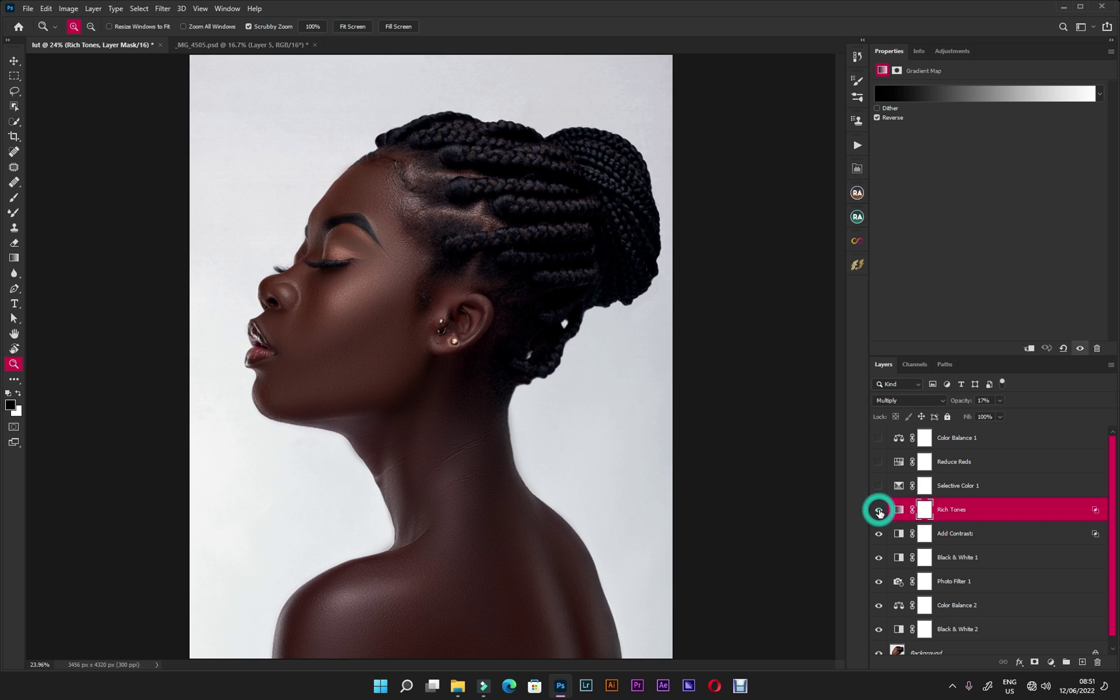
pyautogui.click(879, 511)
pyautogui.click(879, 511)
pyautogui.click(879, 511)
pyautogui.click(879, 511)
pyautogui.click(879, 511)
# Step: Add a new Gradient Map adjustment layer above the Rich Tones layer
pyautogui.click(1051, 662)
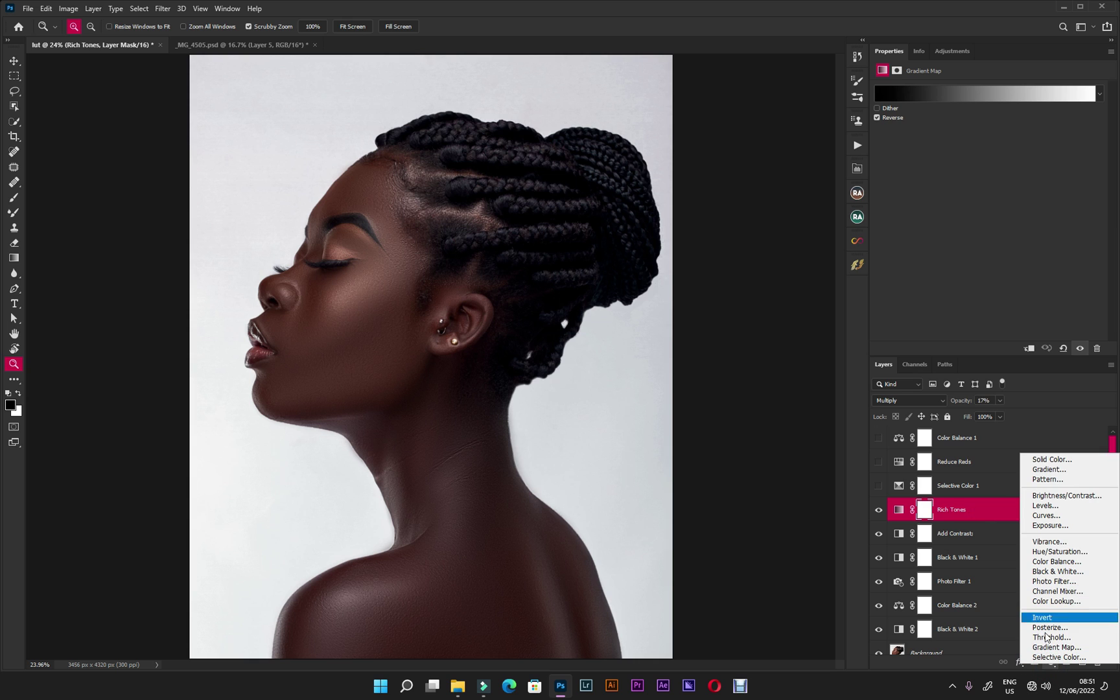
pyautogui.click(1053, 648)
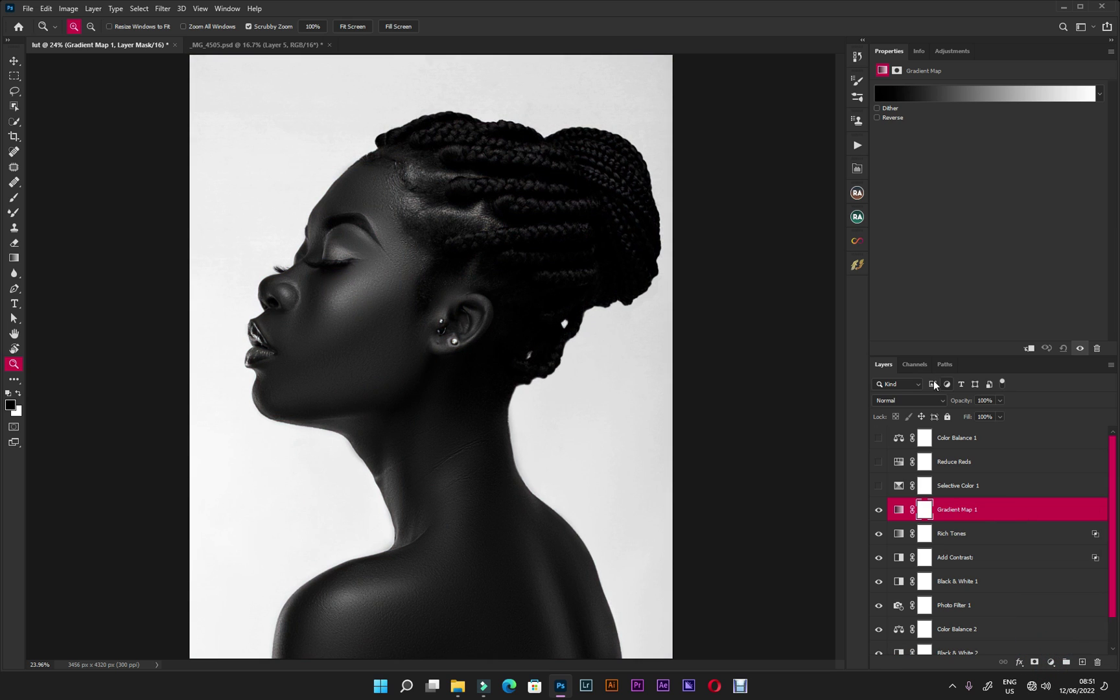
# Step: Try the Multiply blend mode on the new Gradient Map layer above Rich Tones and delete that layer
pyautogui.click(950, 536)
pyautogui.click(945, 512)
pyautogui.click(892, 402)
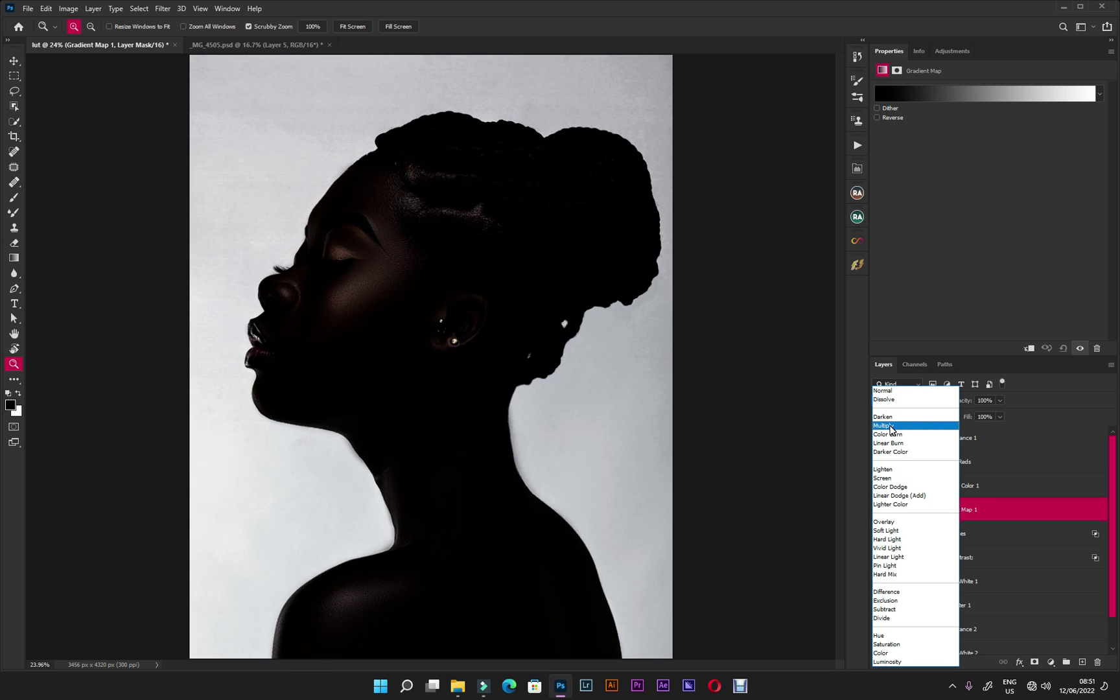
pyautogui.click(890, 427)
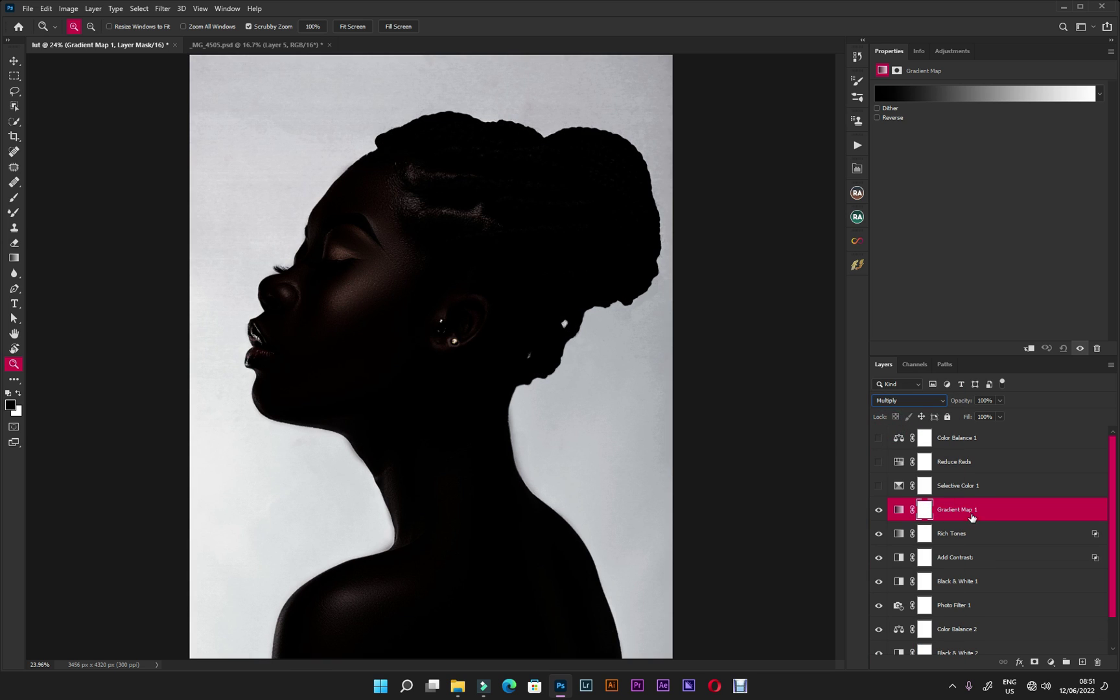
pyautogui.moveTo(970, 511); pyautogui.dragTo(1096, 661)
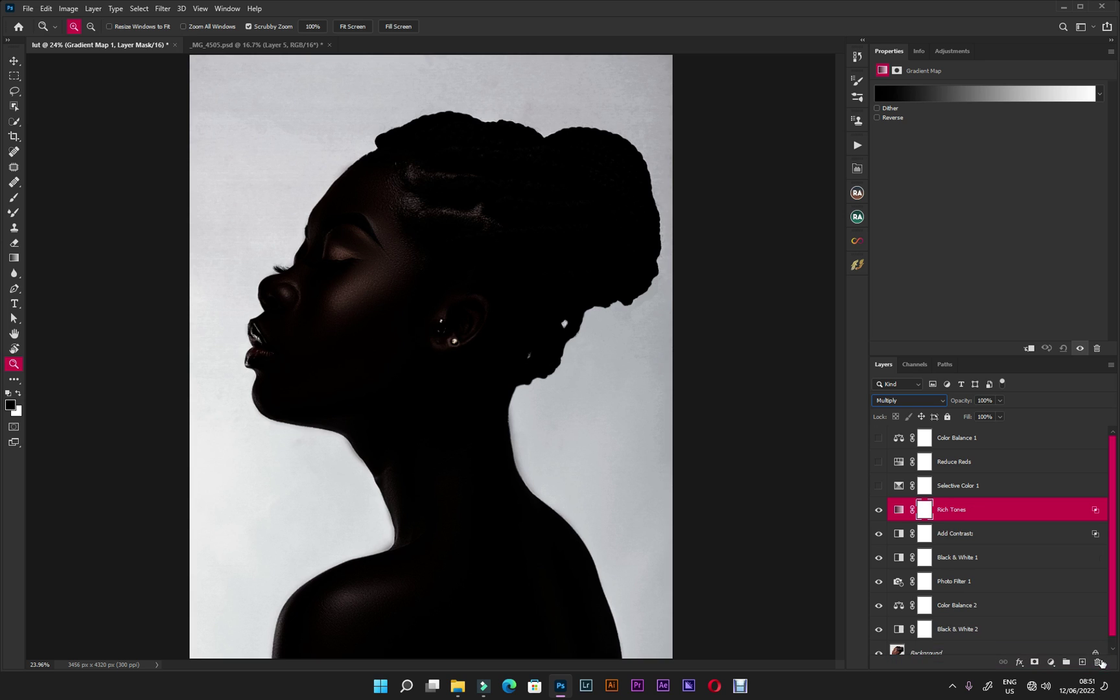
# Step: Set the Rich Tones layer's opacity to 15% and compare the image with the layer off and on
pyautogui.click(880, 512)
pyautogui.click(880, 511)
pyautogui.click(941, 509)
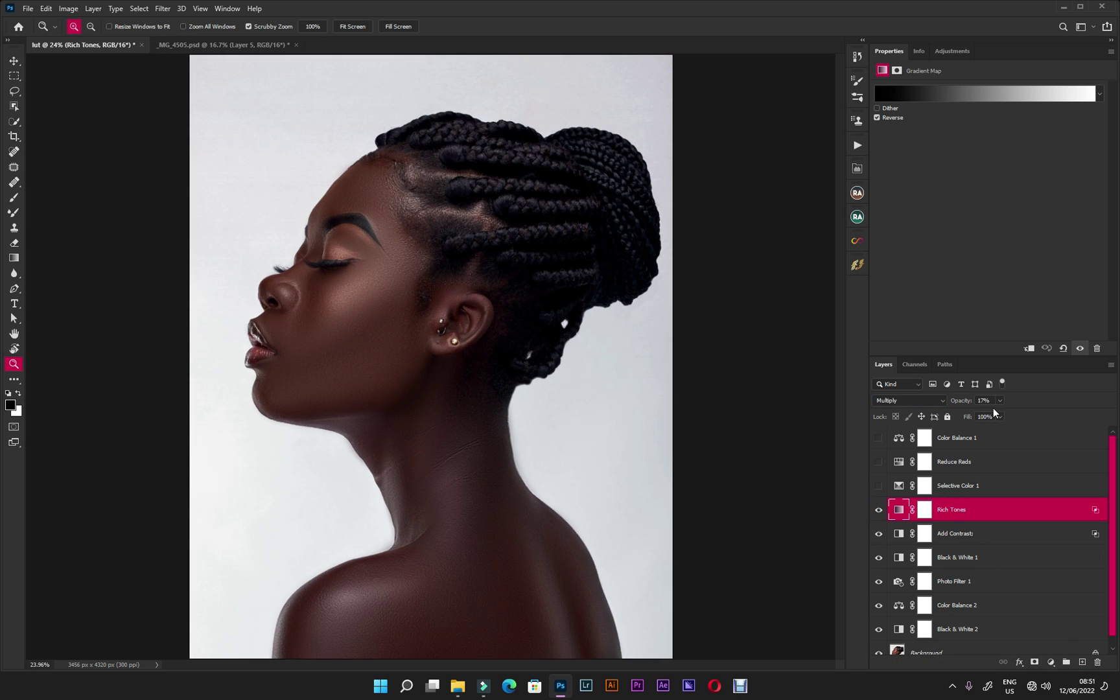
pyautogui.click(1000, 399)
pyautogui.click(983, 400)
pyautogui.write('5')
pyautogui.click(880, 511)
pyautogui.click(880, 511)
pyautogui.click(880, 511)
pyautogui.click(880, 512)
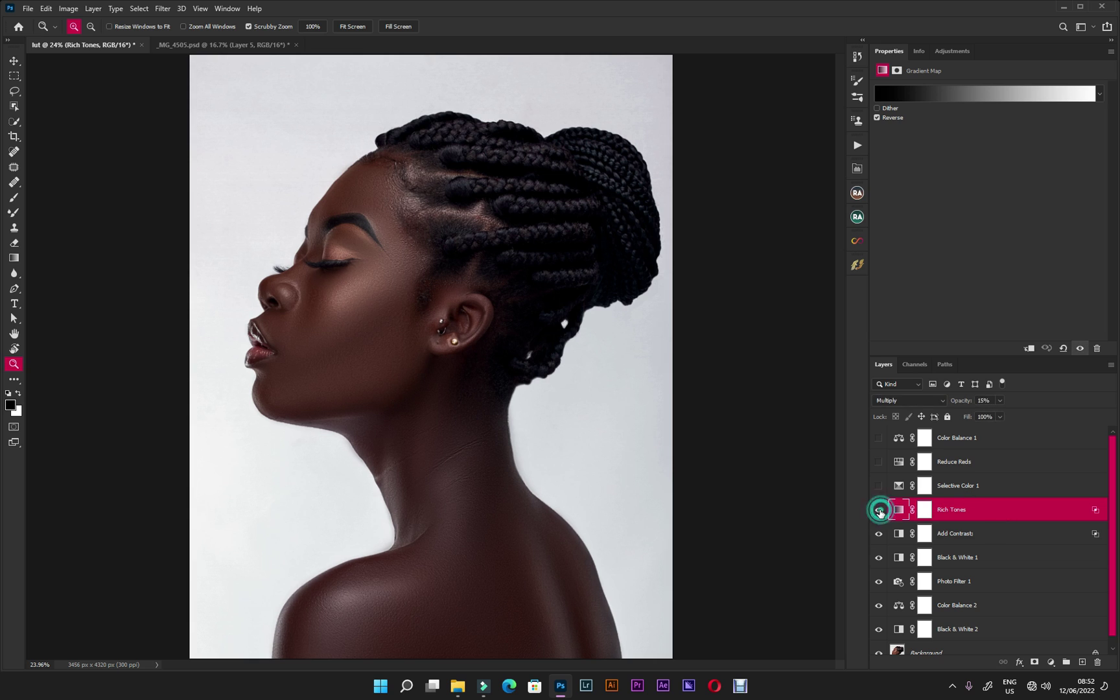
pyautogui.click(1000, 515)
pyautogui.click(388, 334)
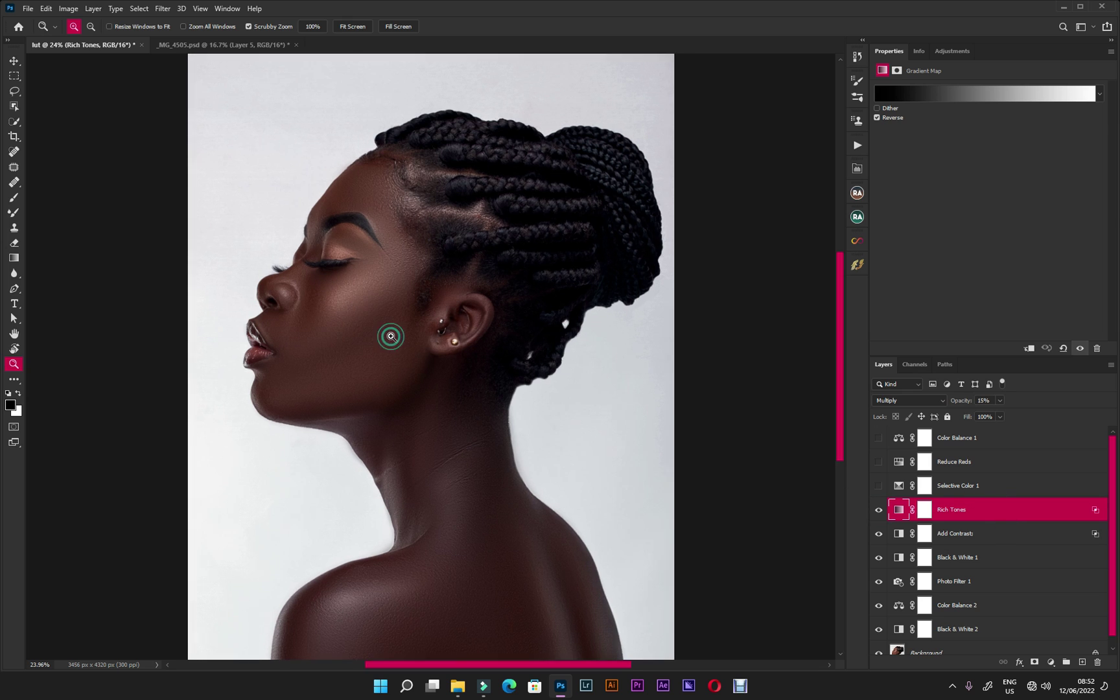
pyautogui.keyDown('alt'); pyautogui.click(407, 394); pyautogui.keyUp('alt')
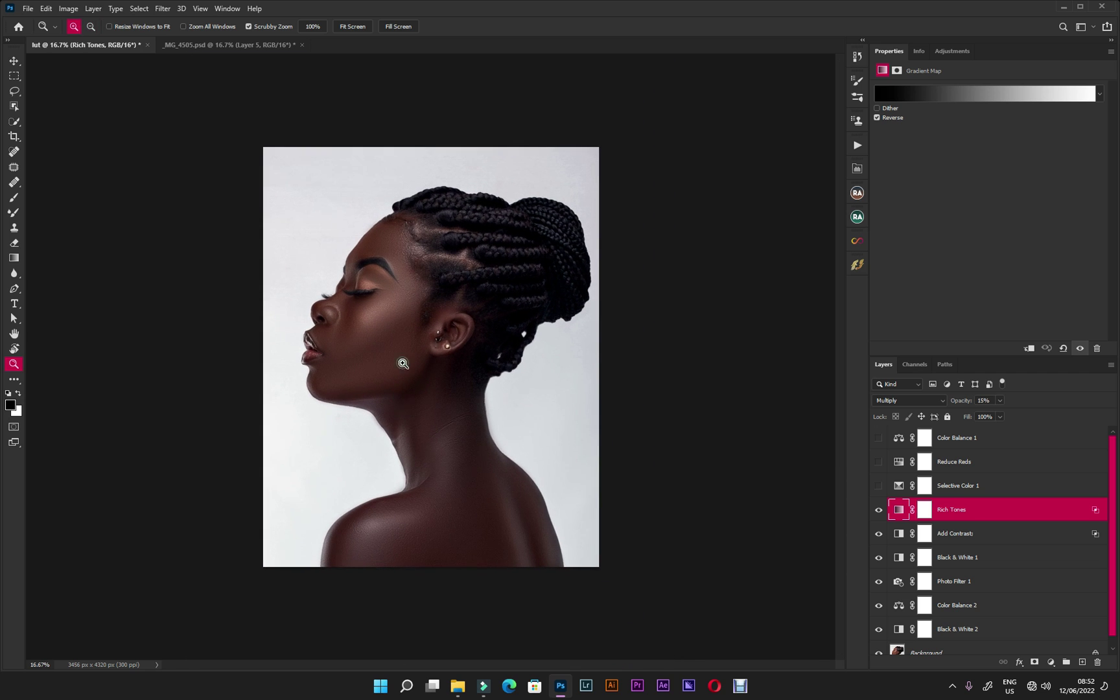
pyautogui.click(402, 364)
pyautogui.keyDown('alt'); pyautogui.click(404, 363); pyautogui.keyUp('alt')
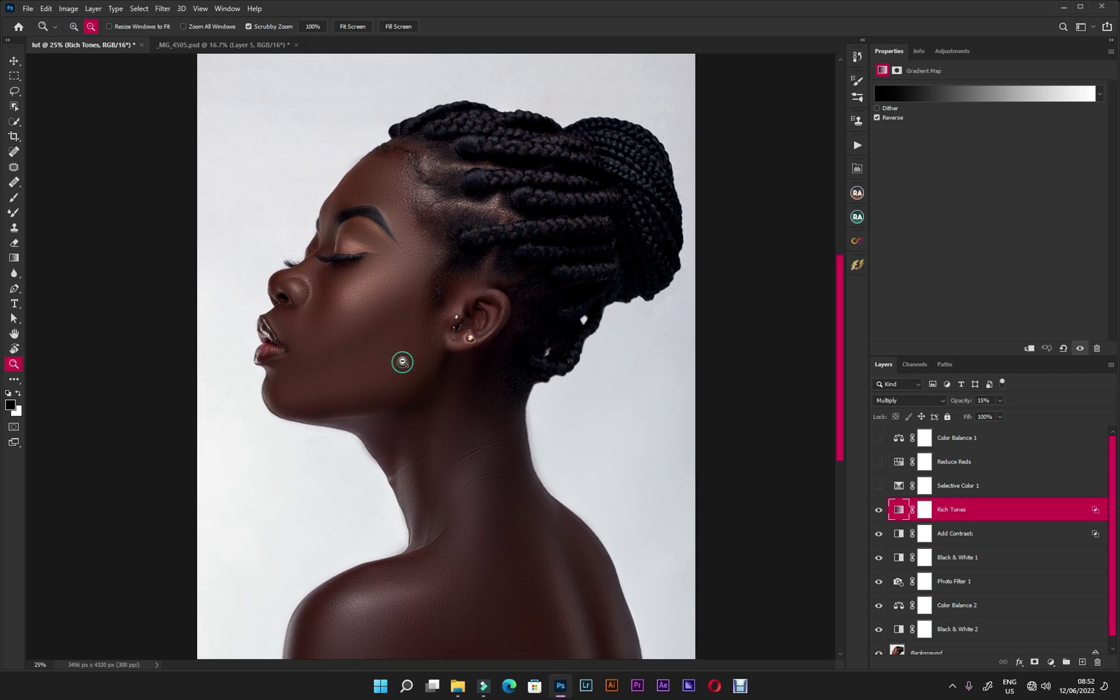
pyautogui.click(403, 361)
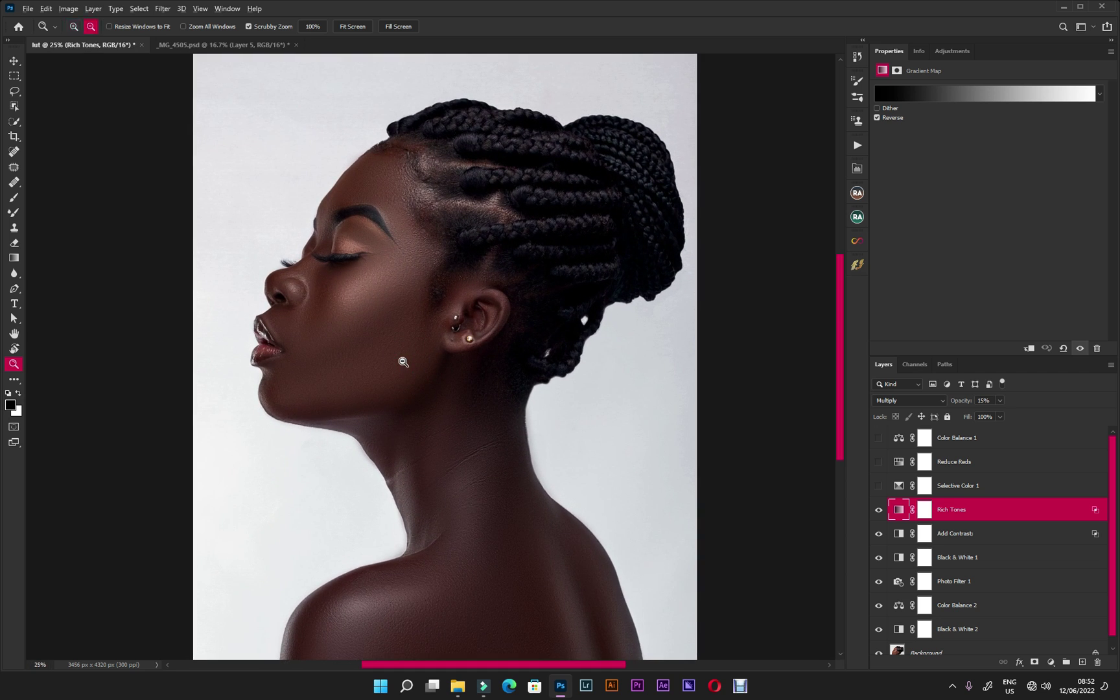
pyautogui.keyDown('alt'); pyautogui.click(403, 362); pyautogui.keyUp('alt')
pyautogui.click(402, 362)
# Step: Turn on the Selective Color 1 layer and compare the image with it off and on
pyautogui.click(955, 486)
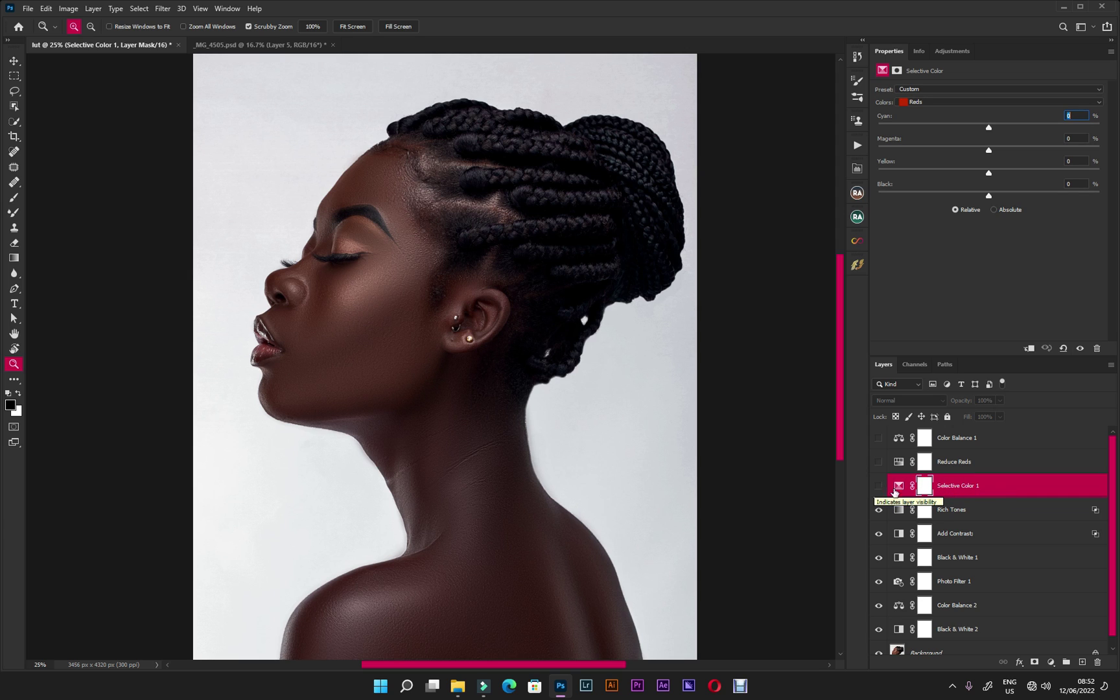
pyautogui.click(879, 491)
pyautogui.click(880, 490)
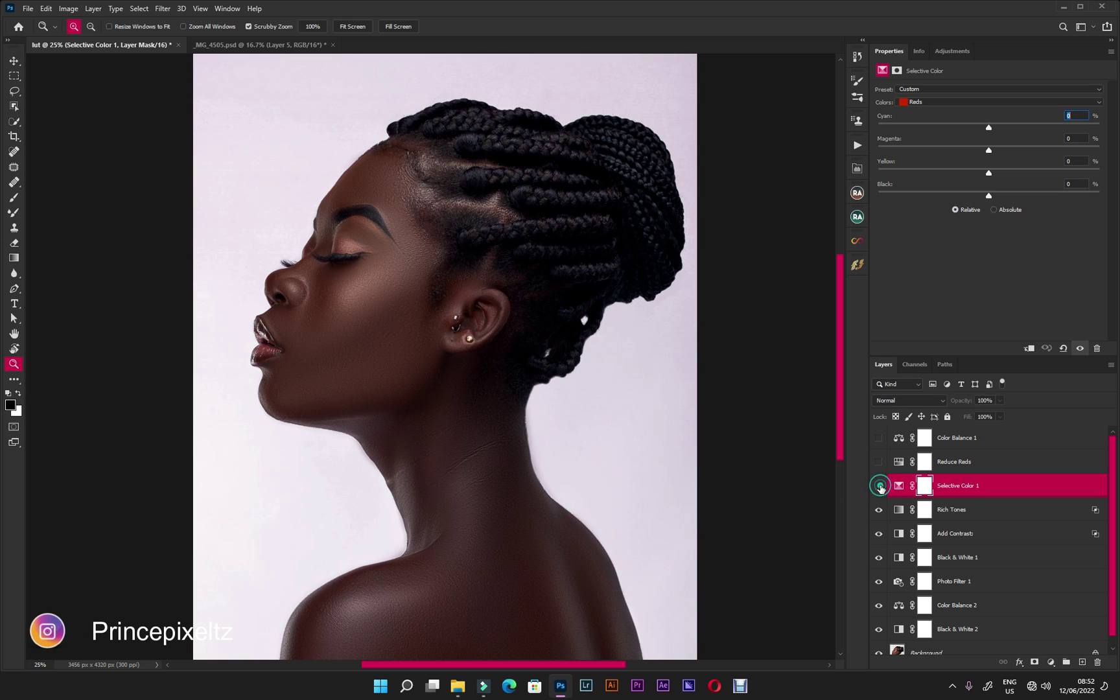
pyautogui.click(880, 488)
pyautogui.click(879, 487)
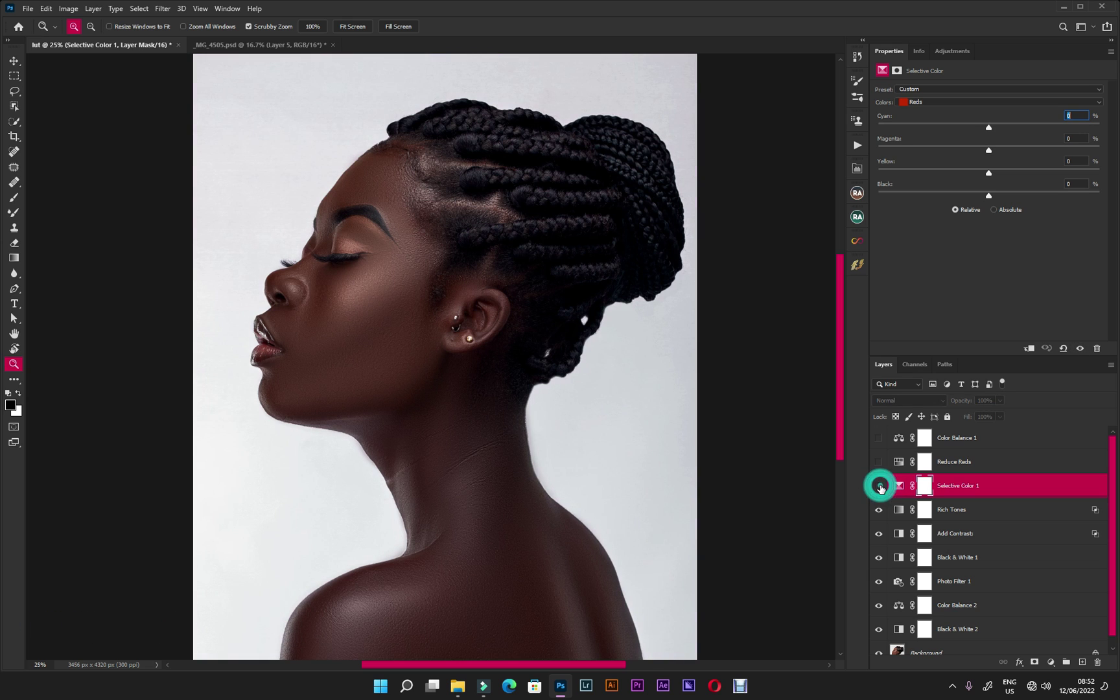
pyautogui.click(880, 488)
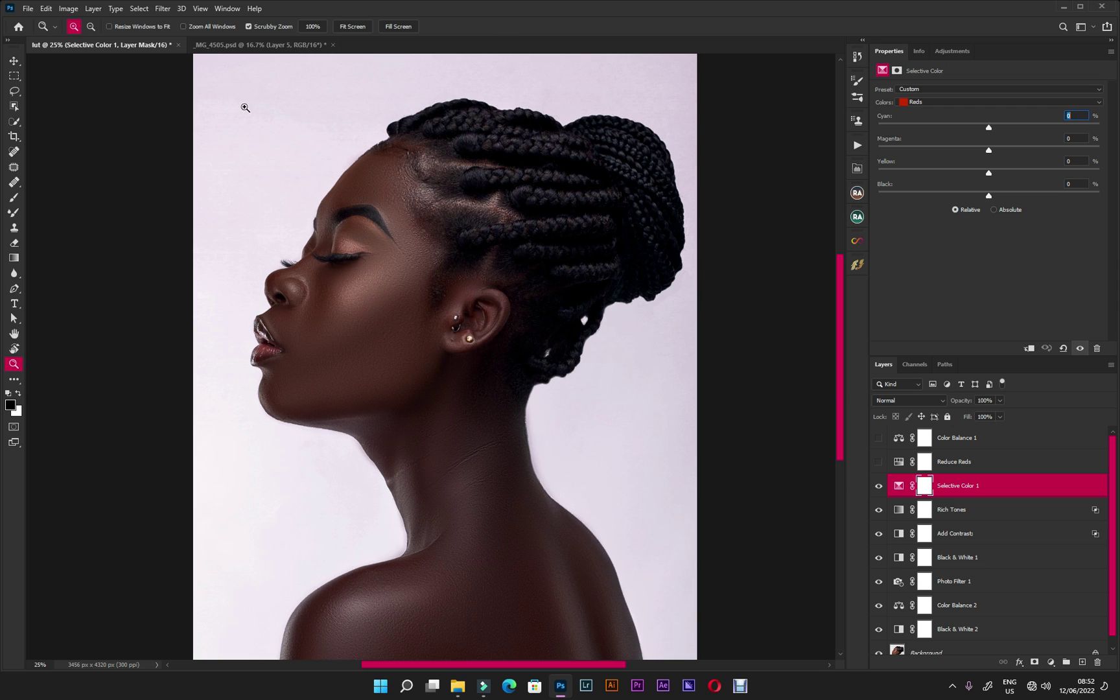
pyautogui.click(879, 486)
pyautogui.click(879, 490)
# Step: In Selective Color 1, set the Whites to Cyan -20% and Magenta +10%
pyautogui.click(900, 487)
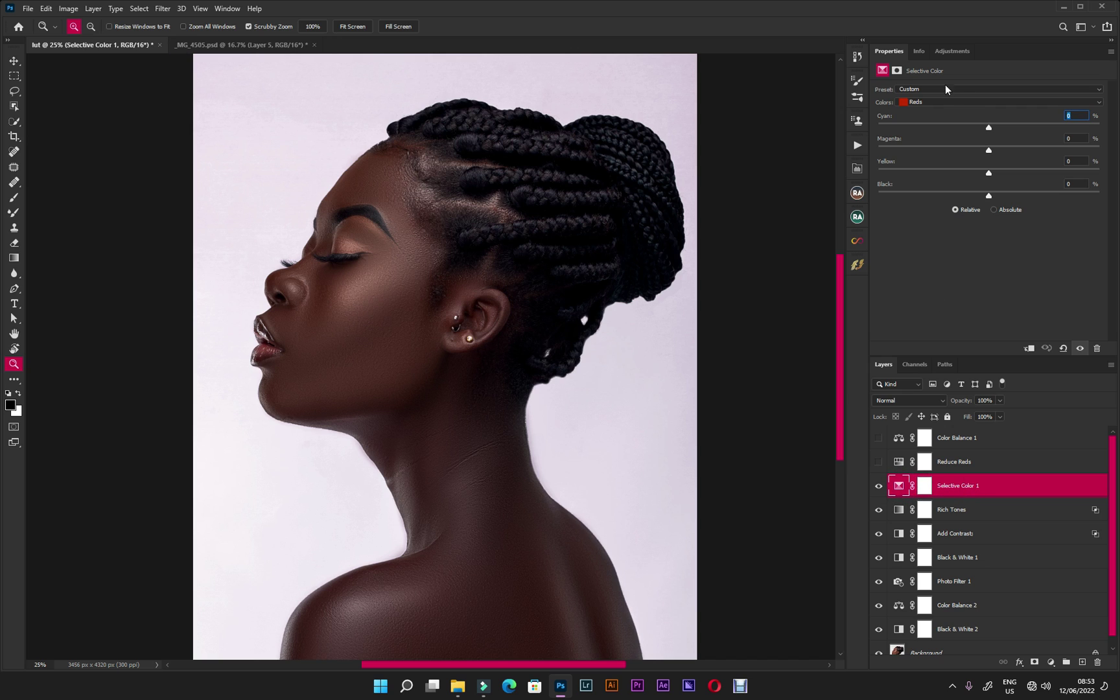
pyautogui.click(933, 103)
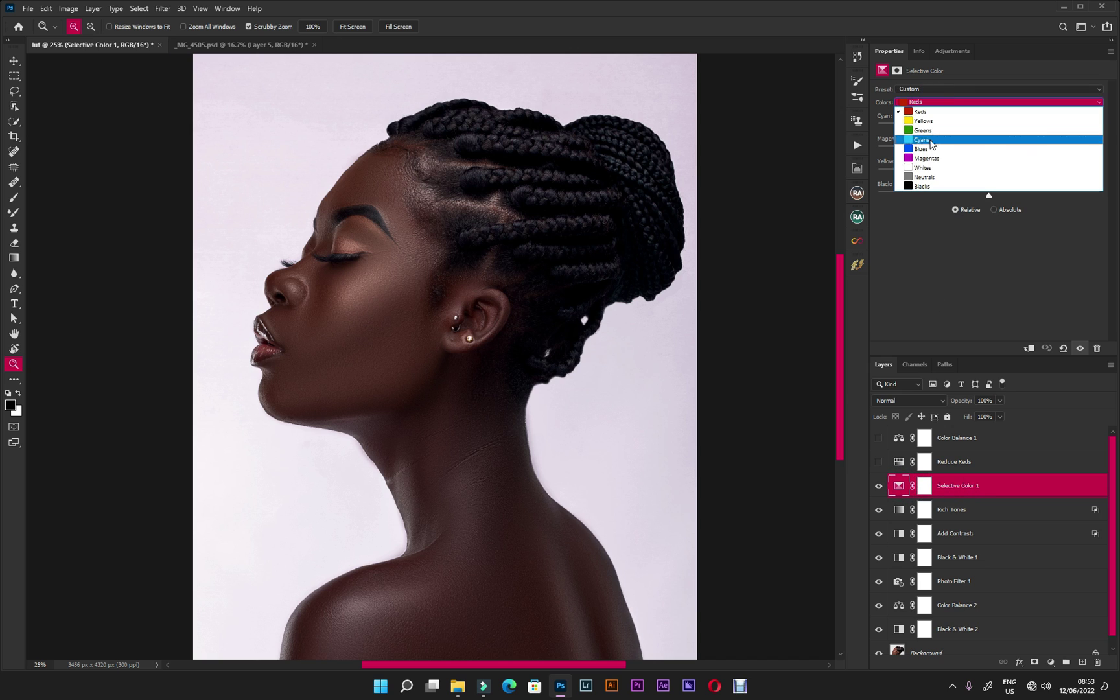
pyautogui.click(931, 170)
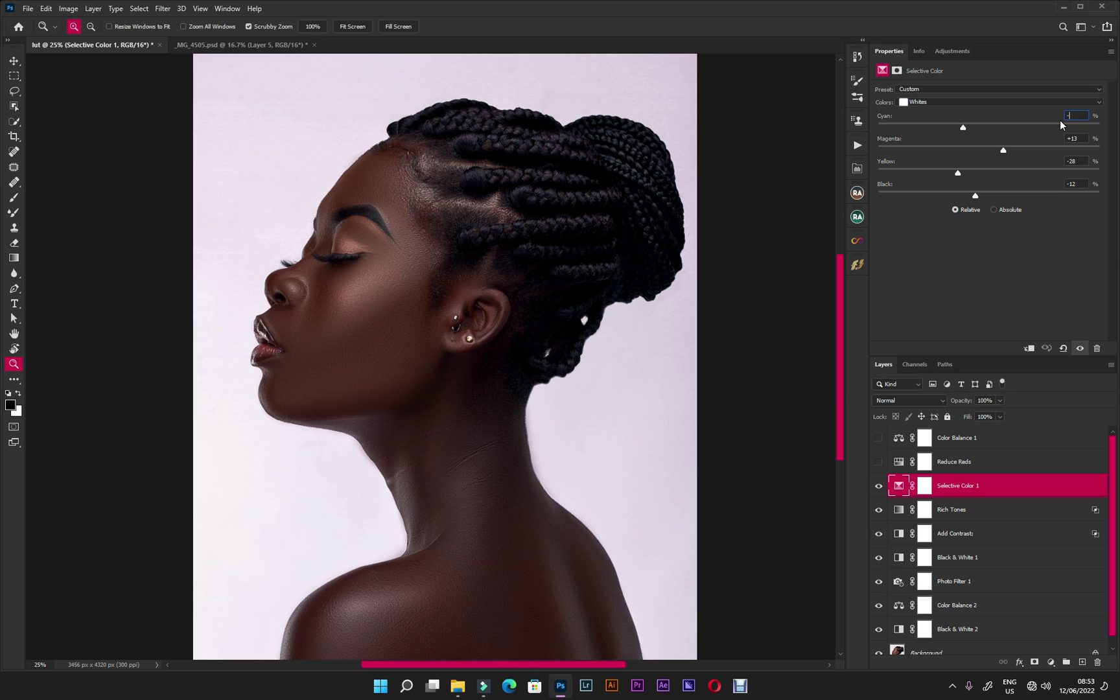
pyautogui.write('-20')
pyautogui.click(1080, 138)
pyautogui.press('Return')
pyautogui.write('10')
# Step: Set the Selective Color 1 Whites to Yellow -25% and Black -12%
pyautogui.click(1079, 160)
pyautogui.write('-25')
pyautogui.click(1080, 185)
pyautogui.doubleClick(1077, 184)
pyautogui.doubleClick(1081, 185)
pyautogui.write('-12')
# Step: Lower the Selective Color 1 layer's opacity to 89% and compare the image with the layer off and on
pyautogui.click(1000, 400)
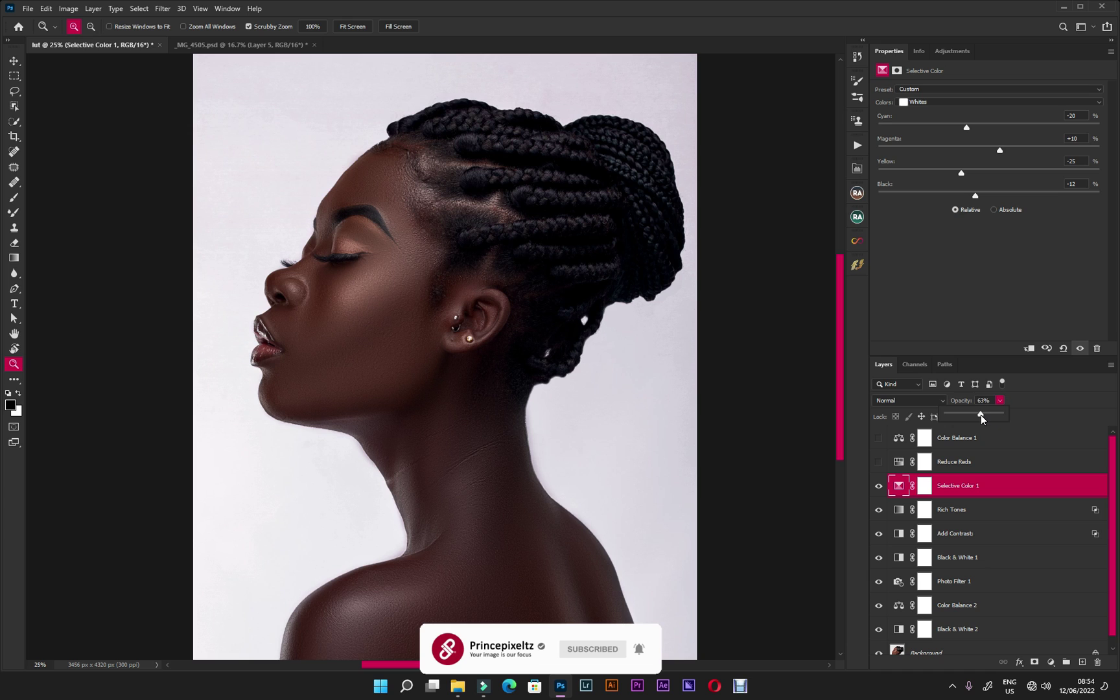
pyautogui.moveTo(991, 415); pyautogui.dragTo(994, 415)
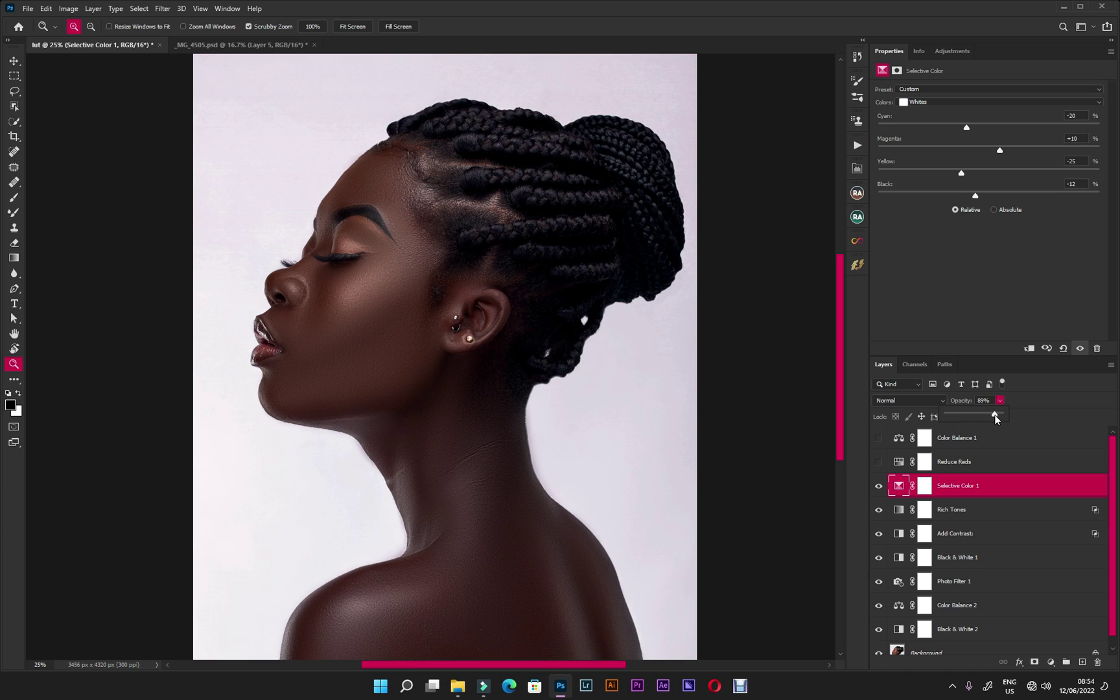
pyautogui.click(879, 487)
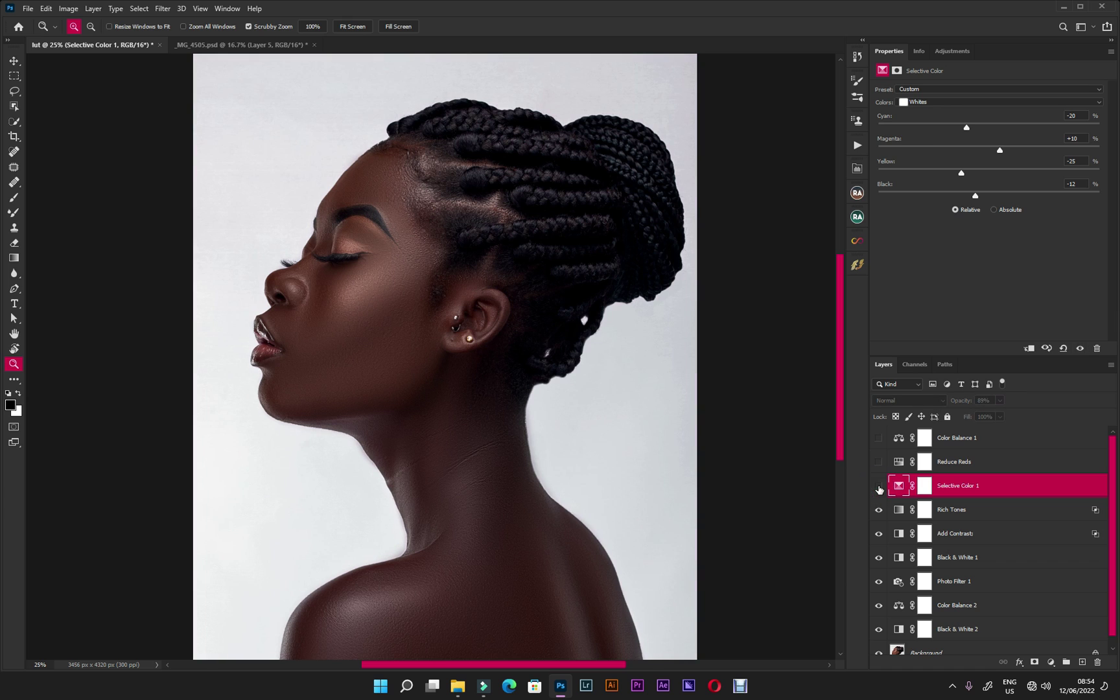
pyautogui.click(879, 487)
pyautogui.click(879, 486)
pyautogui.click(879, 486)
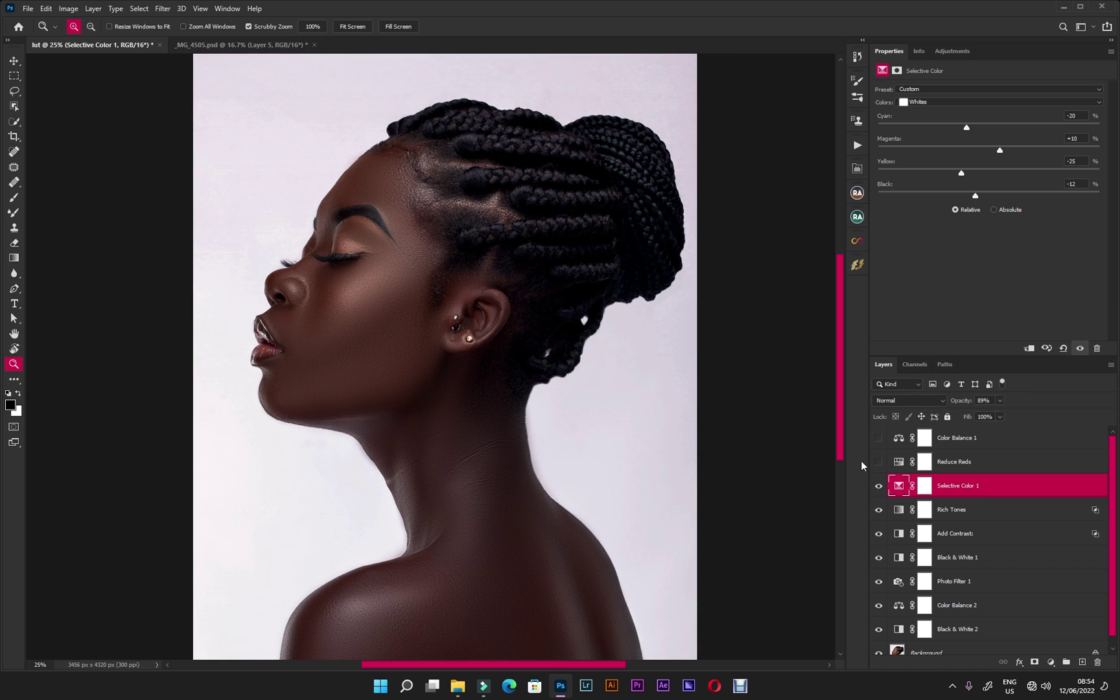
pyautogui.click(879, 486)
pyautogui.click(879, 486)
pyautogui.click(878, 487)
pyautogui.click(878, 486)
# Step: Turn on the Reduce Reds Hue/Saturation layer and compare the image with it off and on
pyautogui.click(978, 463)
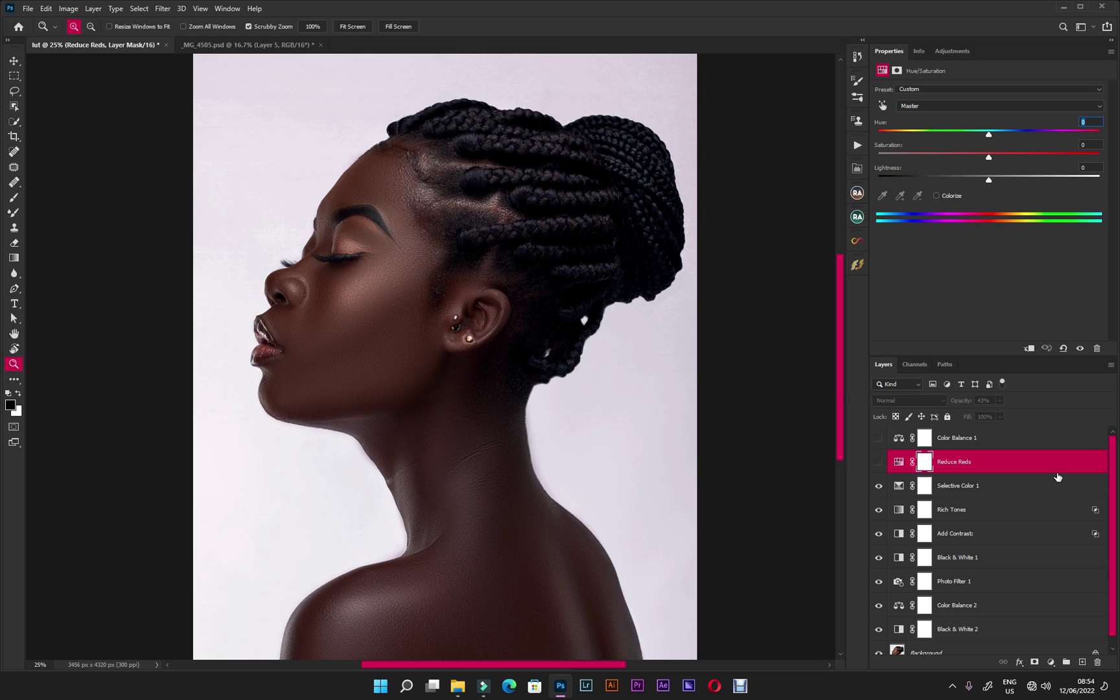
pyautogui.click(879, 464)
pyautogui.click(878, 462)
pyautogui.click(879, 462)
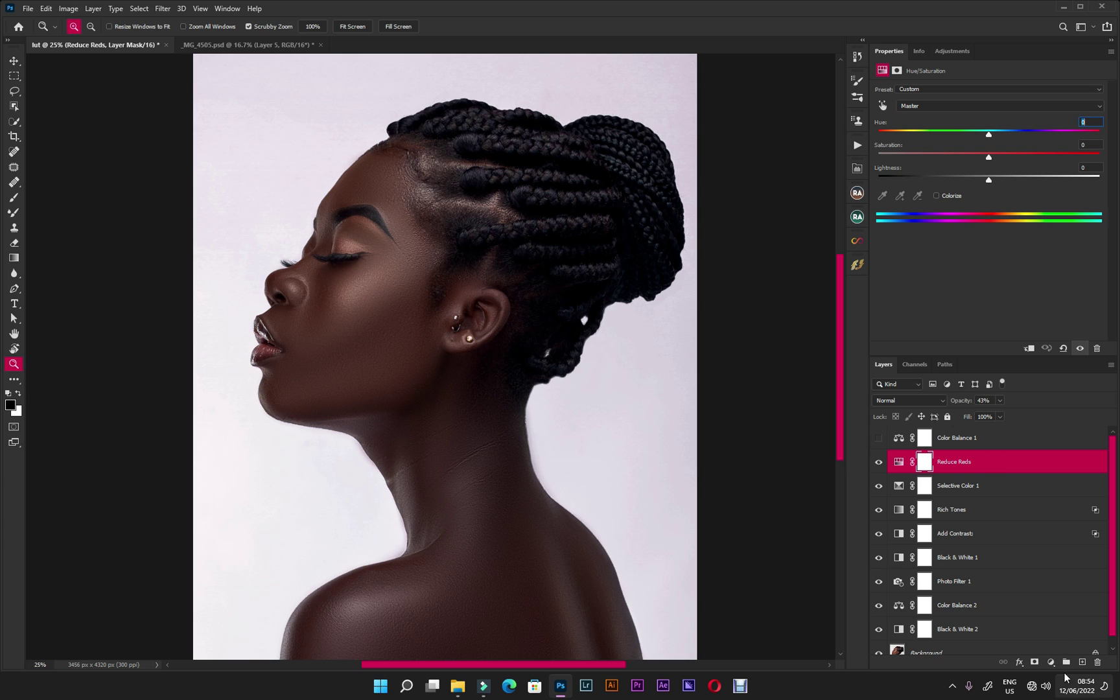
pyautogui.click(1051, 662)
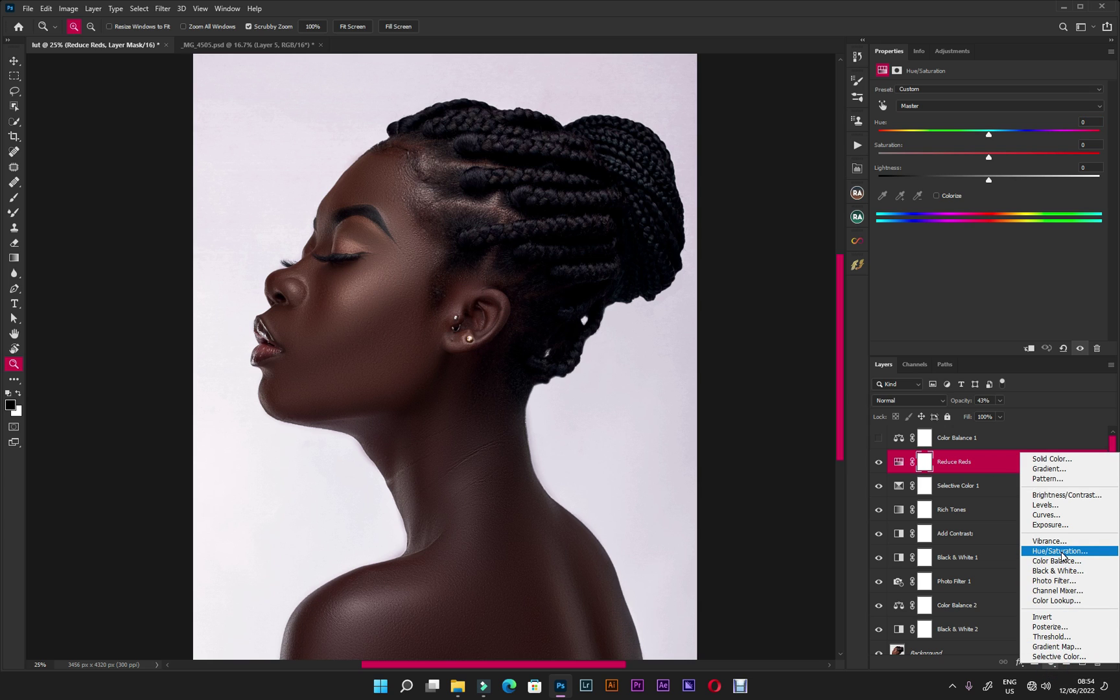
pyautogui.click(972, 465)
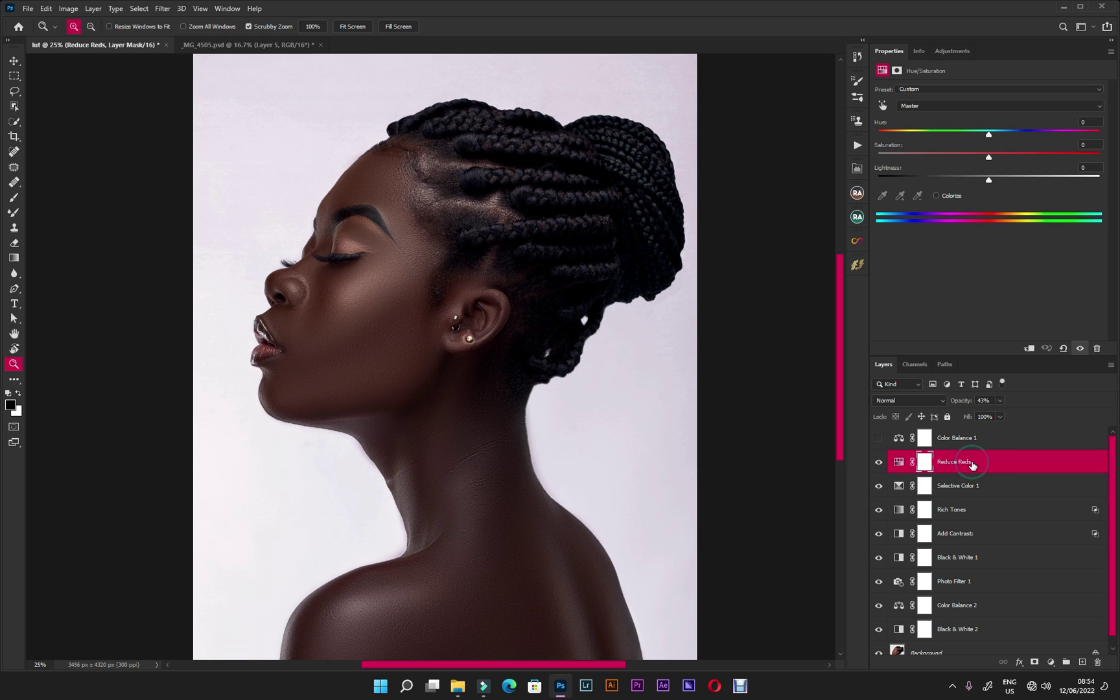
# Step: In the Reduce Reds layer, set the Saturation of the Reds range to -20
pyautogui.click(929, 106)
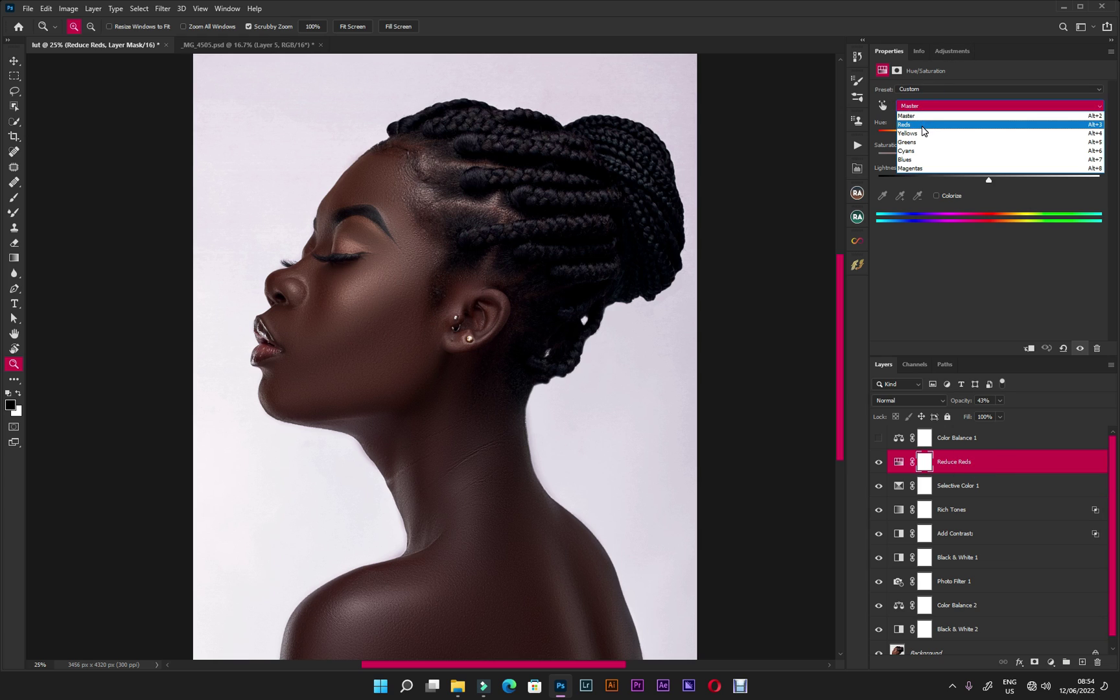
pyautogui.click(910, 125)
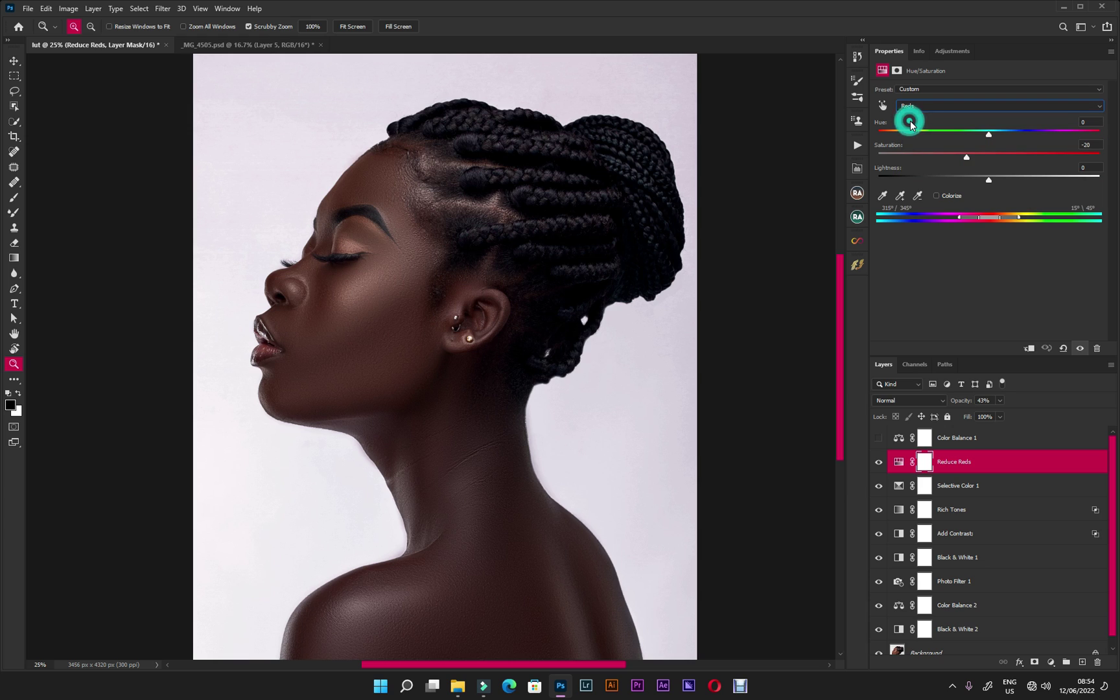
pyautogui.click(1092, 144)
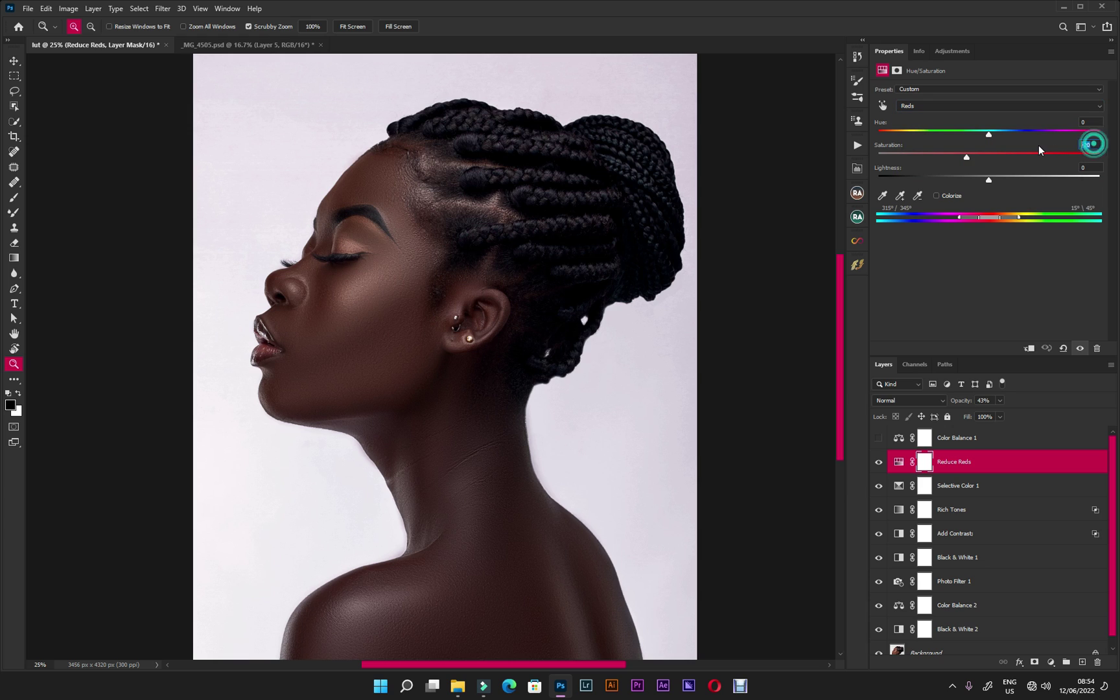
pyautogui.write('-20')
# Step: Set the Reduce Reds layer's opacity to 40% and compare the image with the layer off and on
pyautogui.click(984, 464)
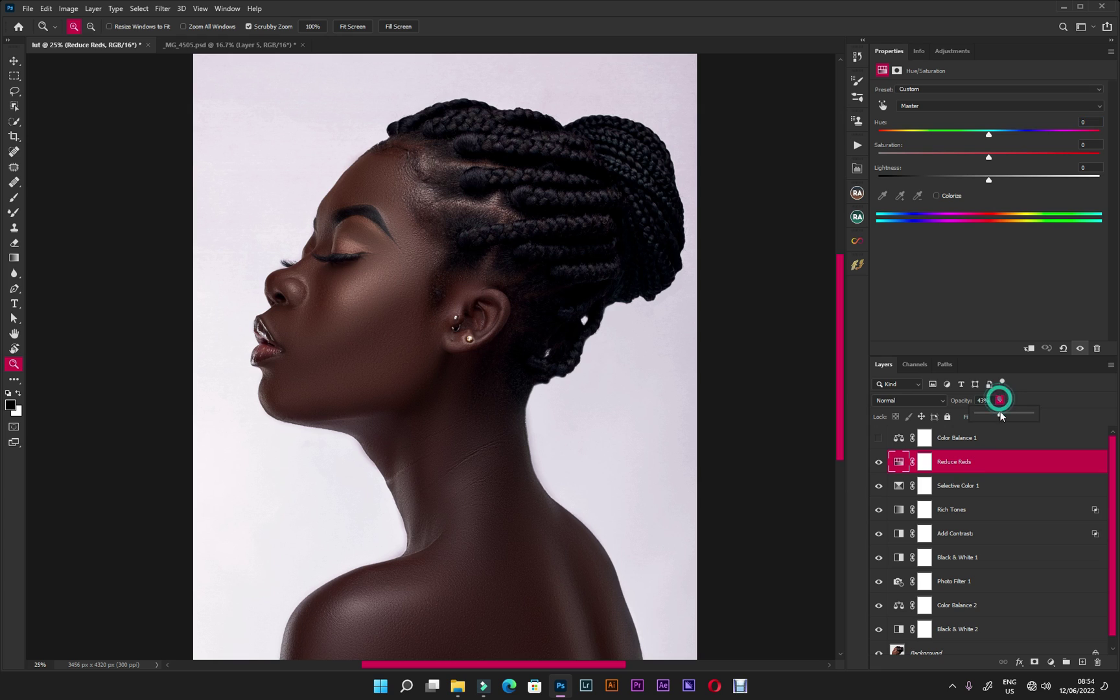
pyautogui.click(984, 401)
pyautogui.write('4')
pyautogui.click(879, 461)
pyautogui.click(880, 461)
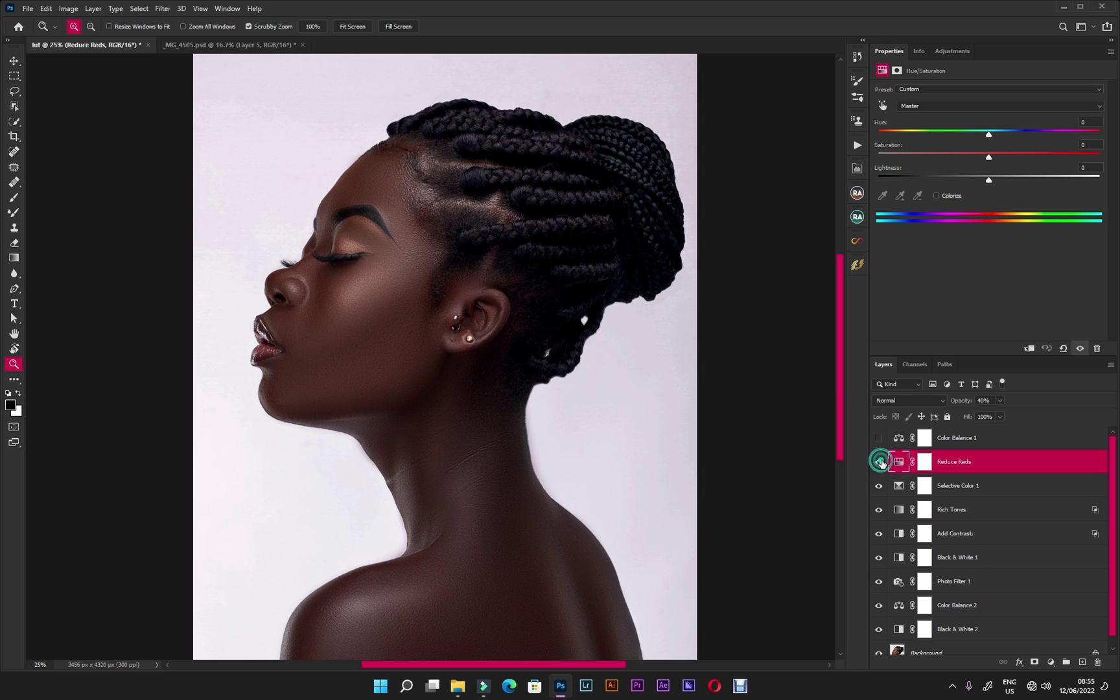
pyautogui.click(880, 461)
pyautogui.click(879, 461)
pyautogui.click(879, 461)
pyautogui.click(879, 462)
# Step: Turn on the Color Balance 1 layer and review its Shadows and Midtones settings
pyautogui.click(949, 441)
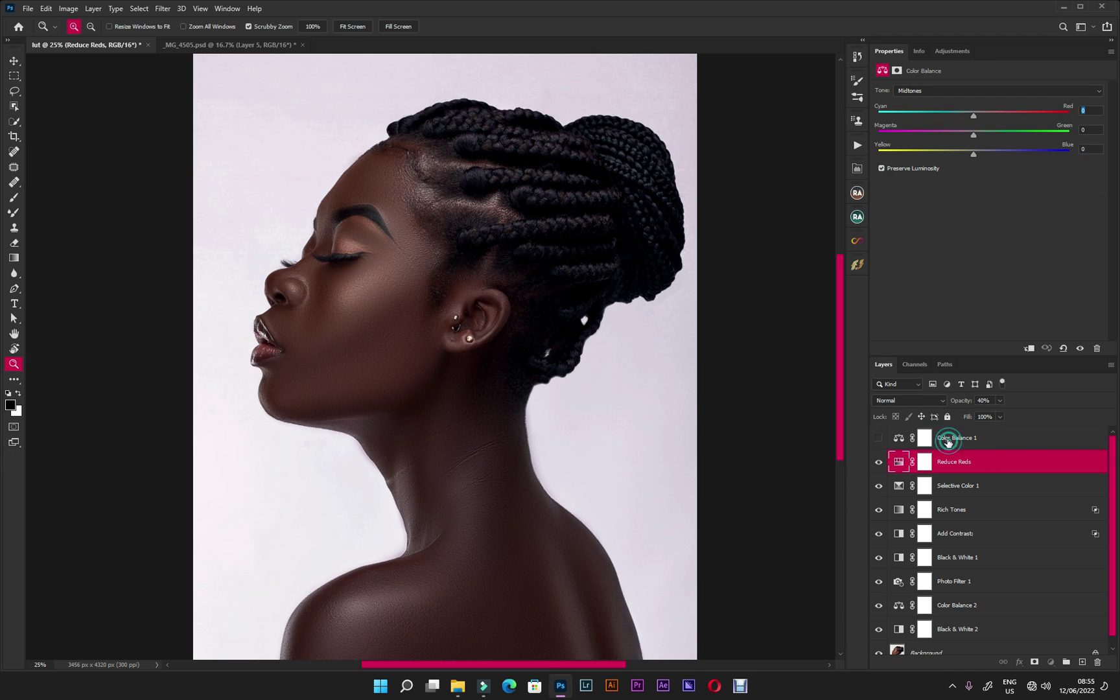
pyautogui.click(879, 441)
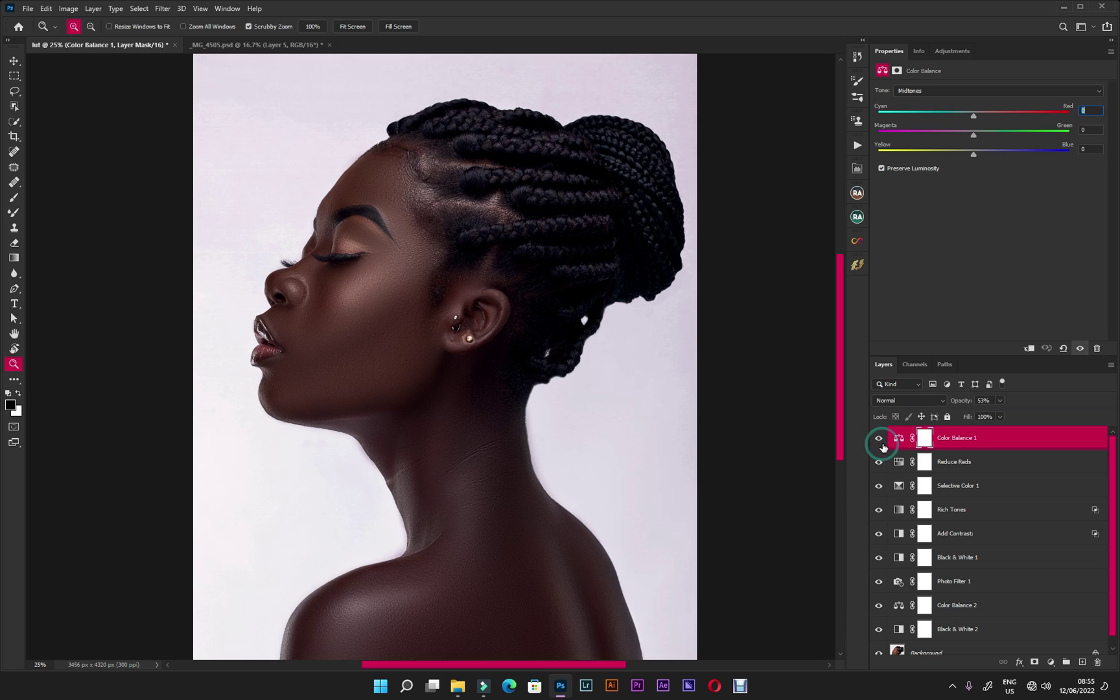
pyautogui.click(990, 440)
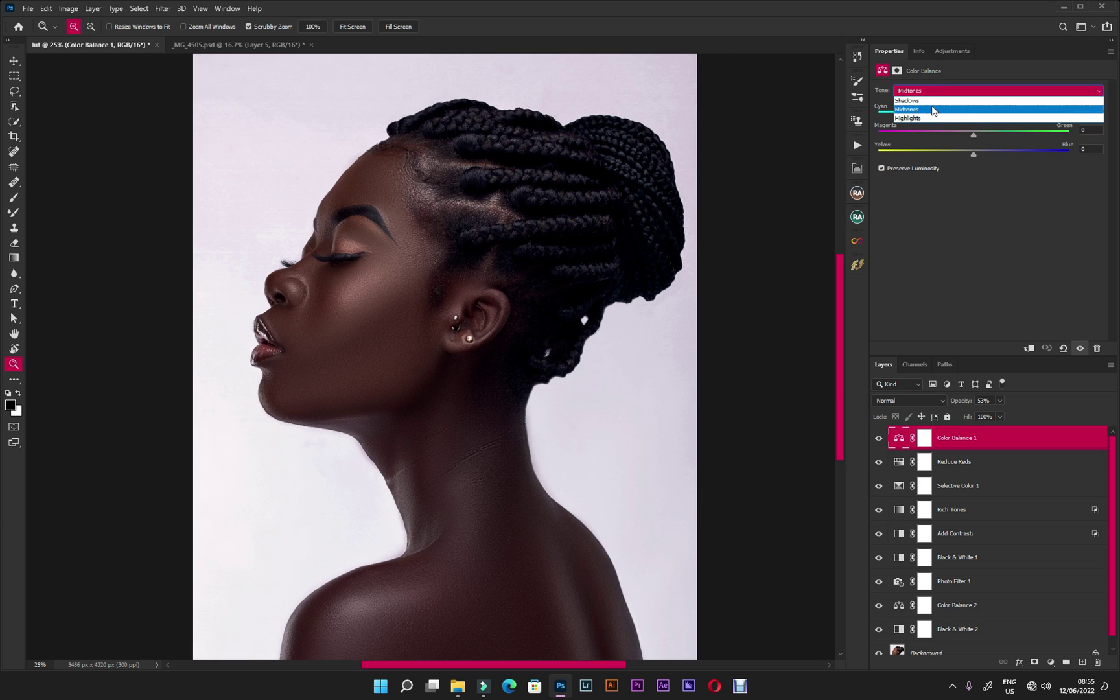
pyautogui.click(931, 101)
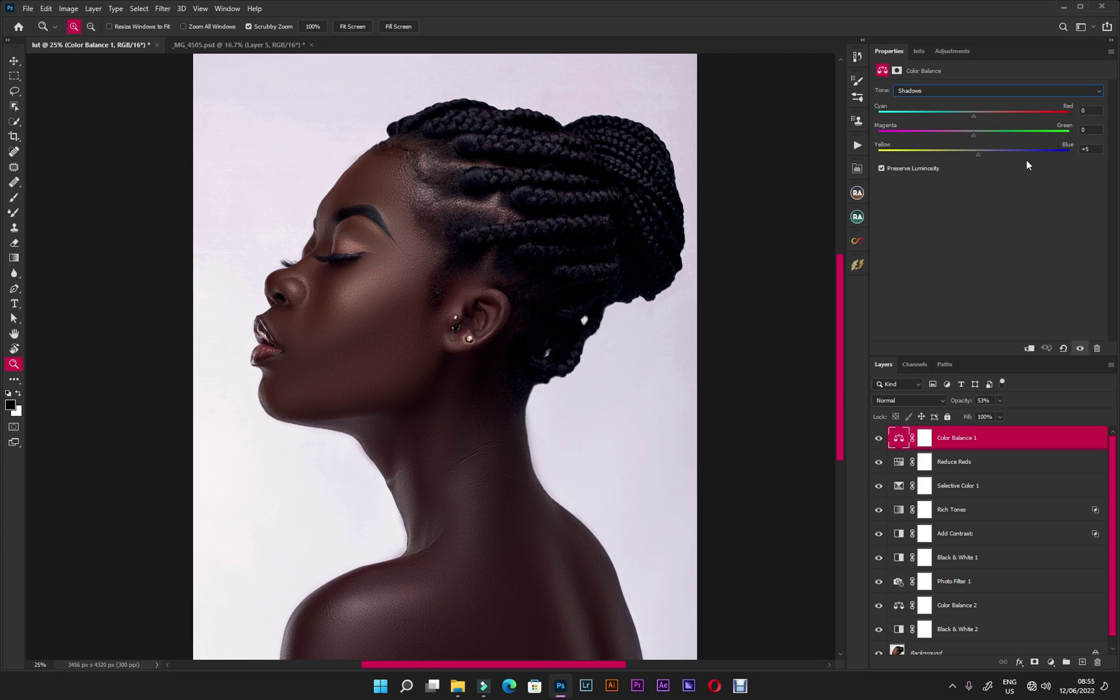
pyautogui.click(1093, 151)
pyautogui.click(931, 93)
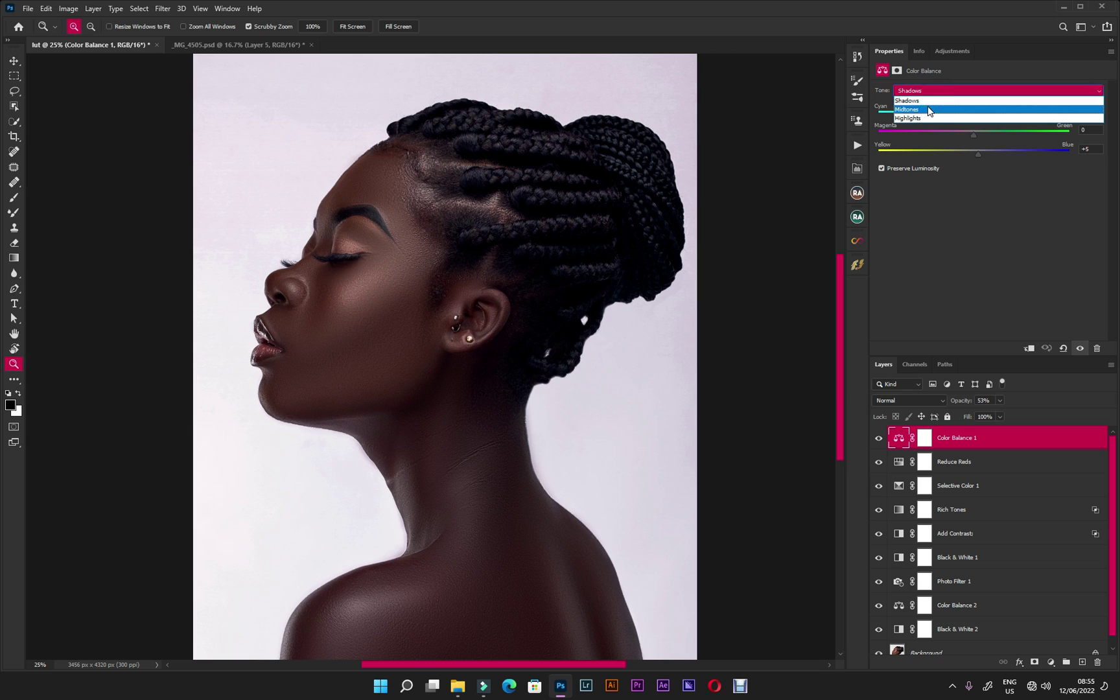
pyautogui.click(929, 111)
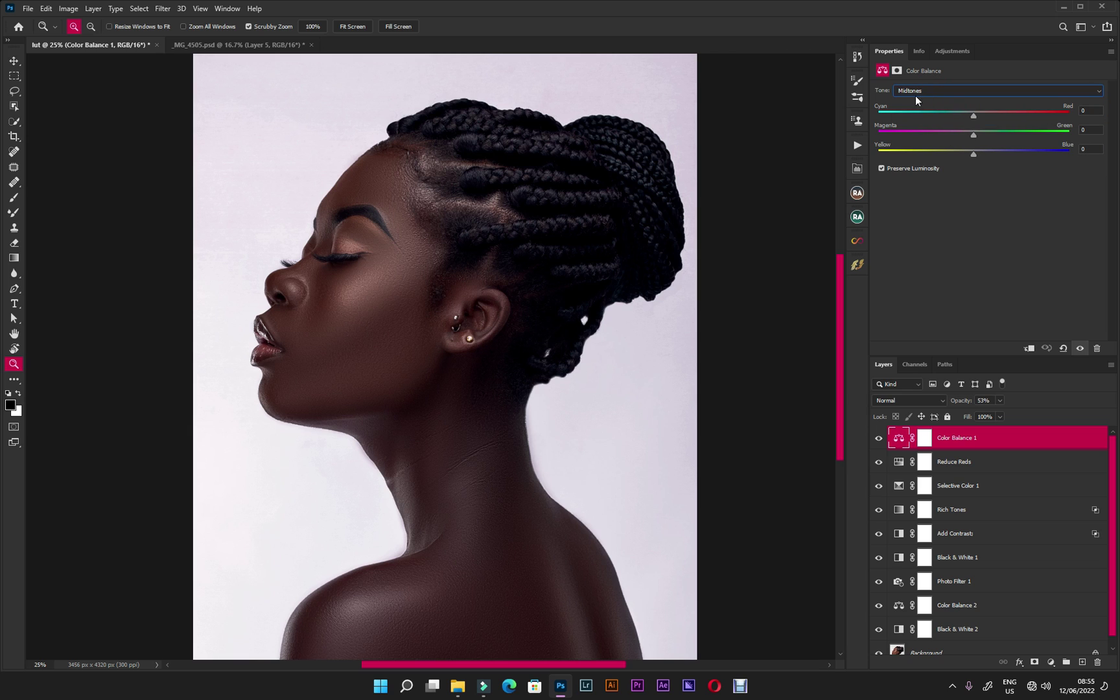
# Step: Review the Highlights settings of the Color Balance 1 layer and compare the image with the layer off and on
pyautogui.click(940, 89)
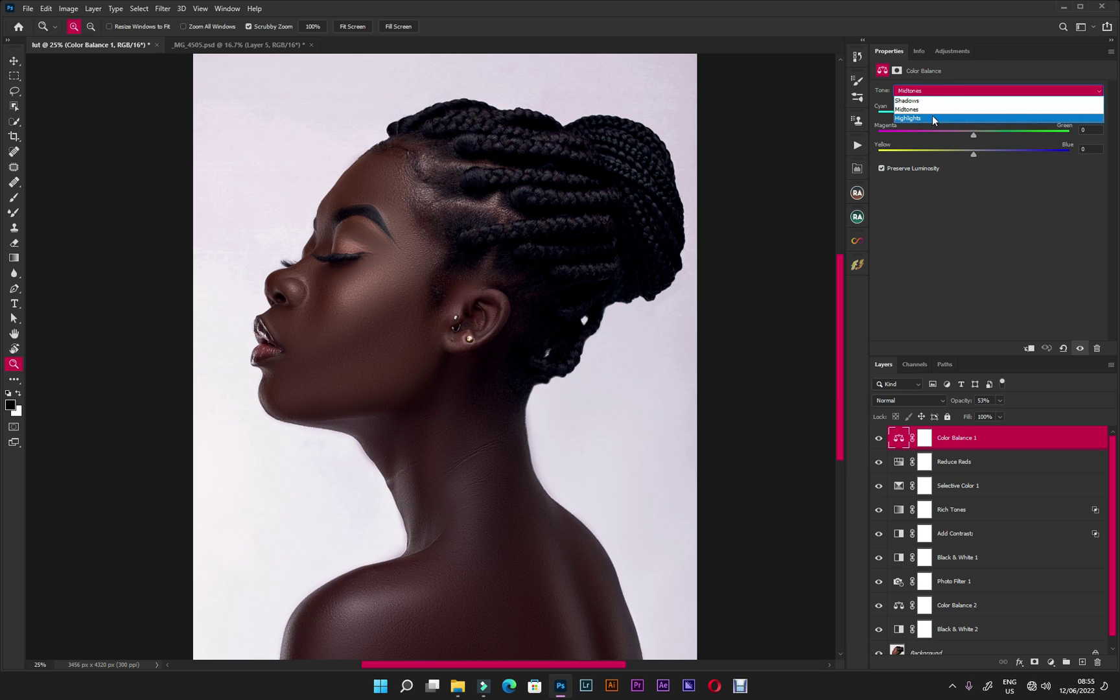
pyautogui.click(930, 119)
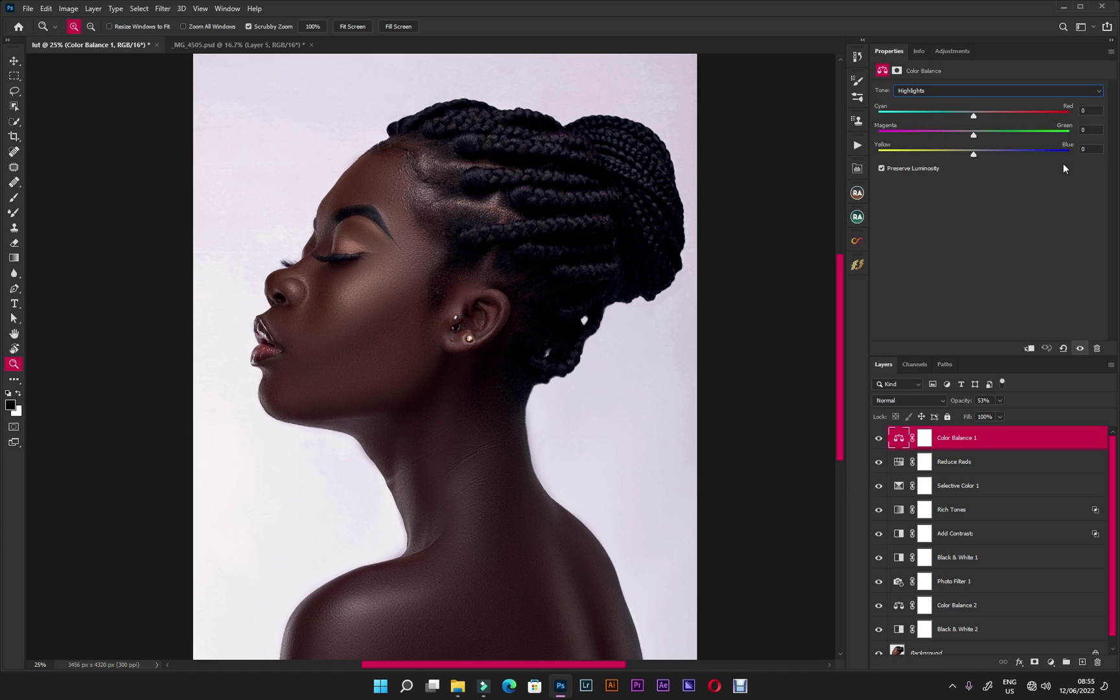
pyautogui.click(942, 88)
pyautogui.click(940, 86)
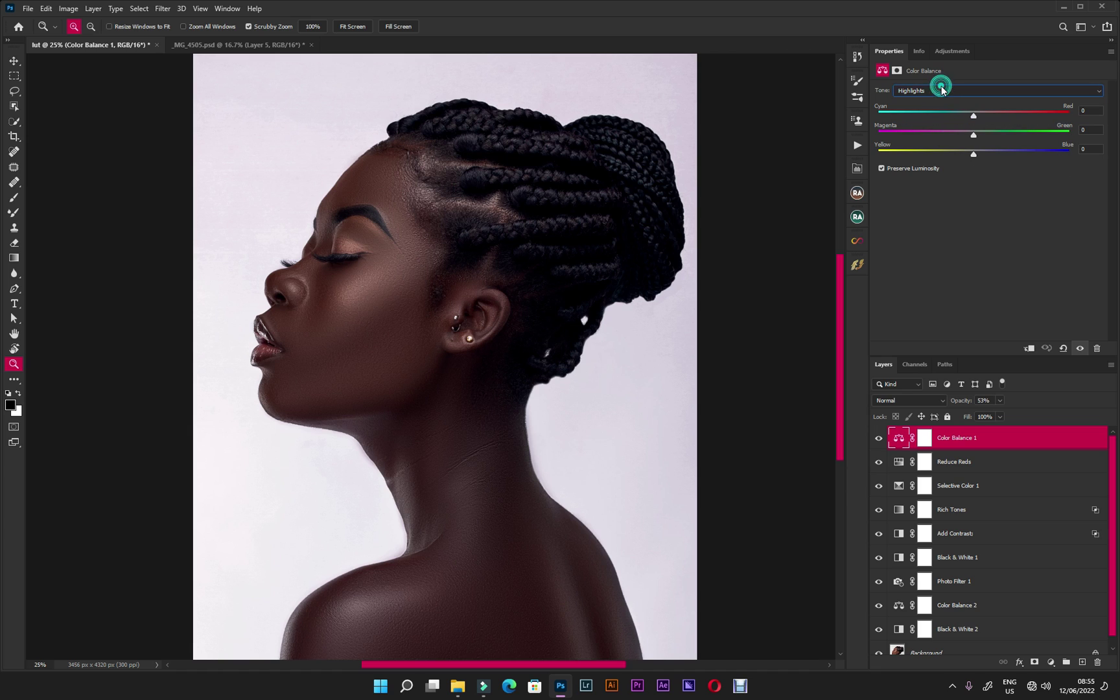
pyautogui.click(985, 266)
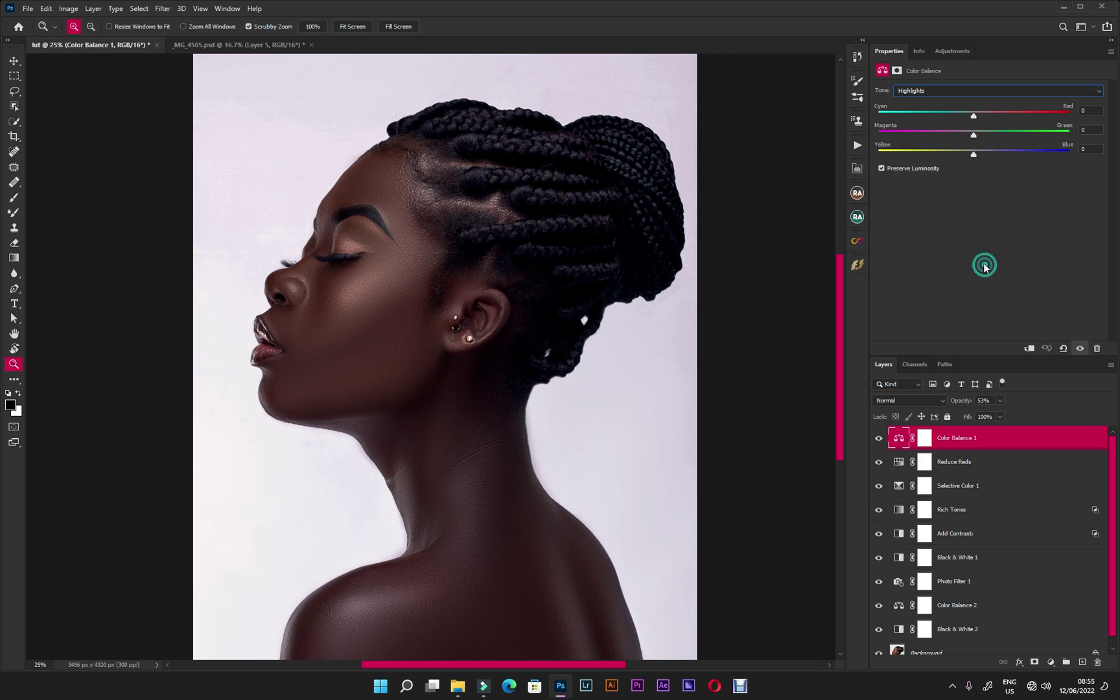
pyautogui.click(879, 438)
pyautogui.click(879, 438)
# Step: Group all the adjustment layers from Color Balance 1 down to Black & White 2 above the background
pyautogui.scroll(-1, 1010, 472)
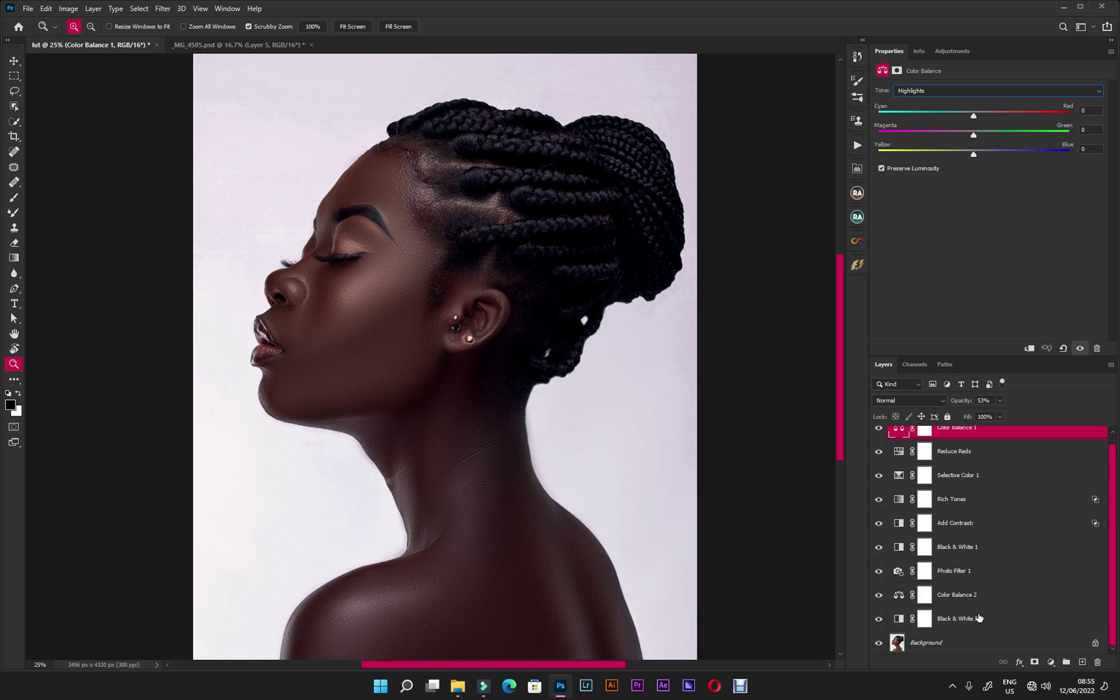
pyautogui.keyDown('shift'); pyautogui.click(996, 623); pyautogui.keyUp('shift')
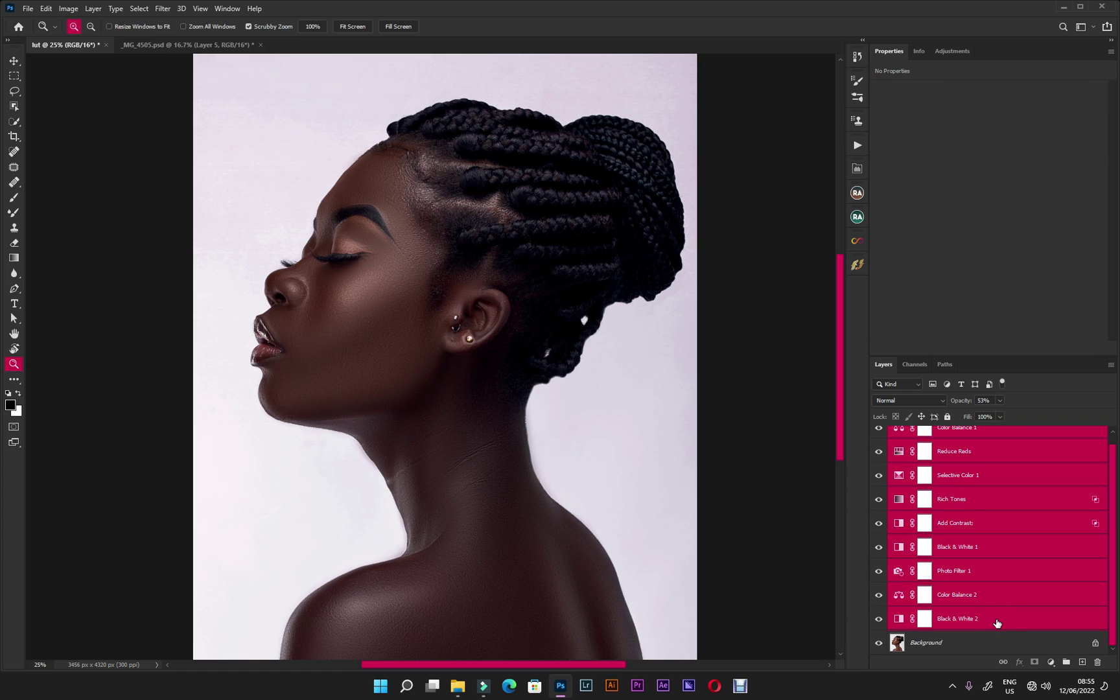
pyautogui.hotkey('ctrl', 'g')
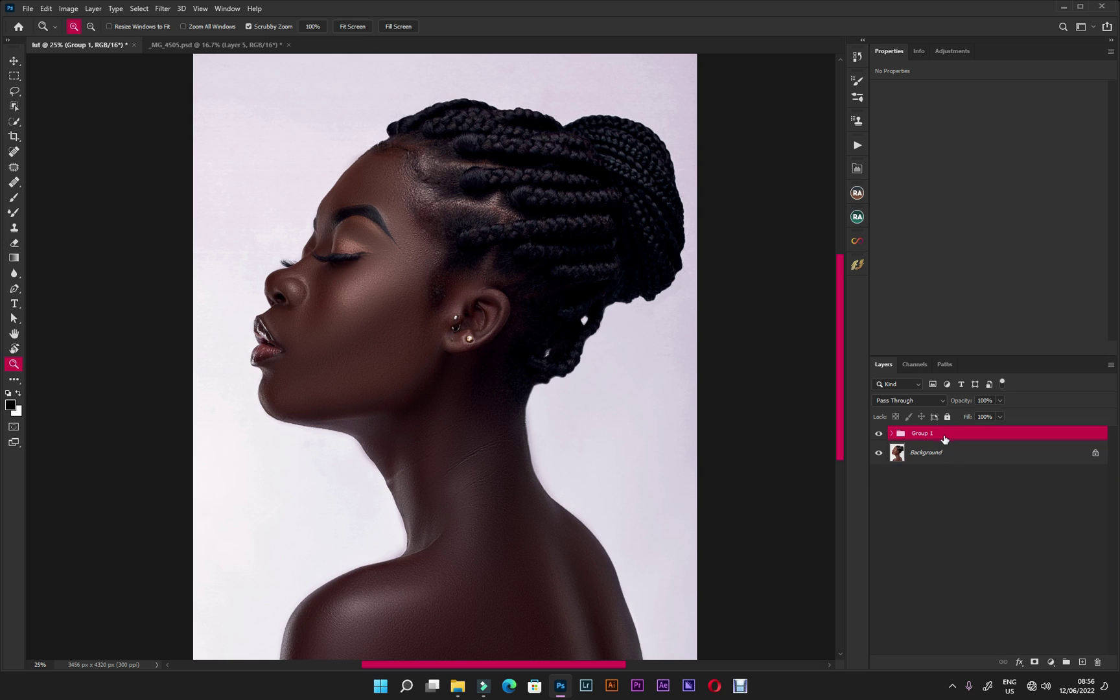
# Step: Compare the portrait with the whole adjustment group off and on
pyautogui.scroll(-1, 444, 357)
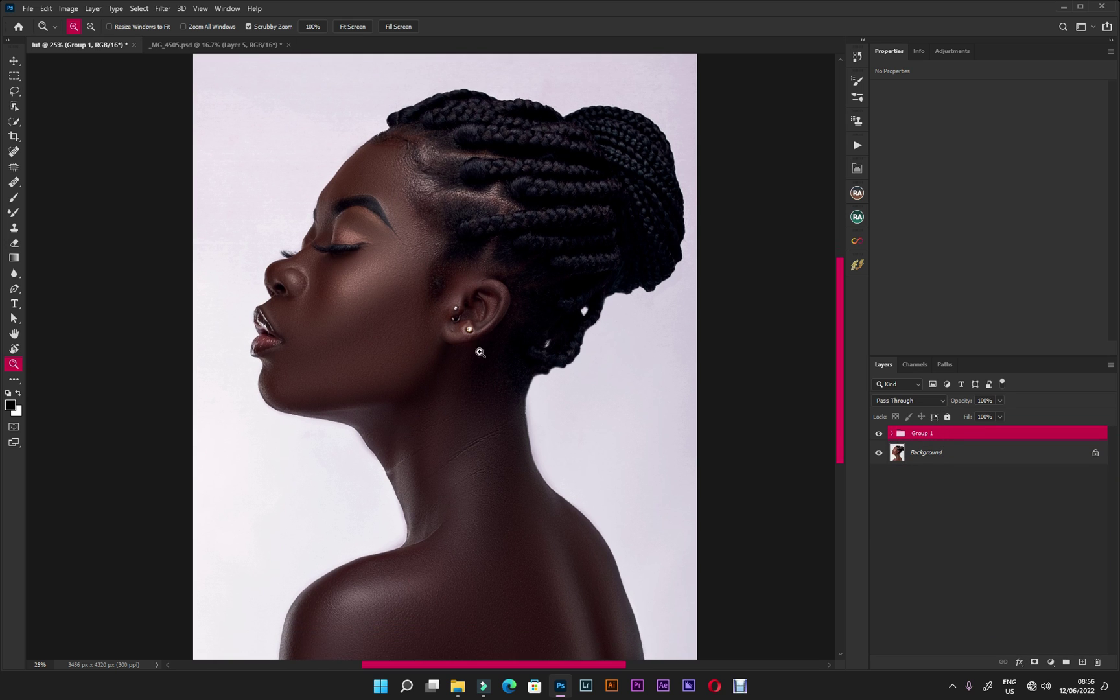
pyautogui.click(880, 434)
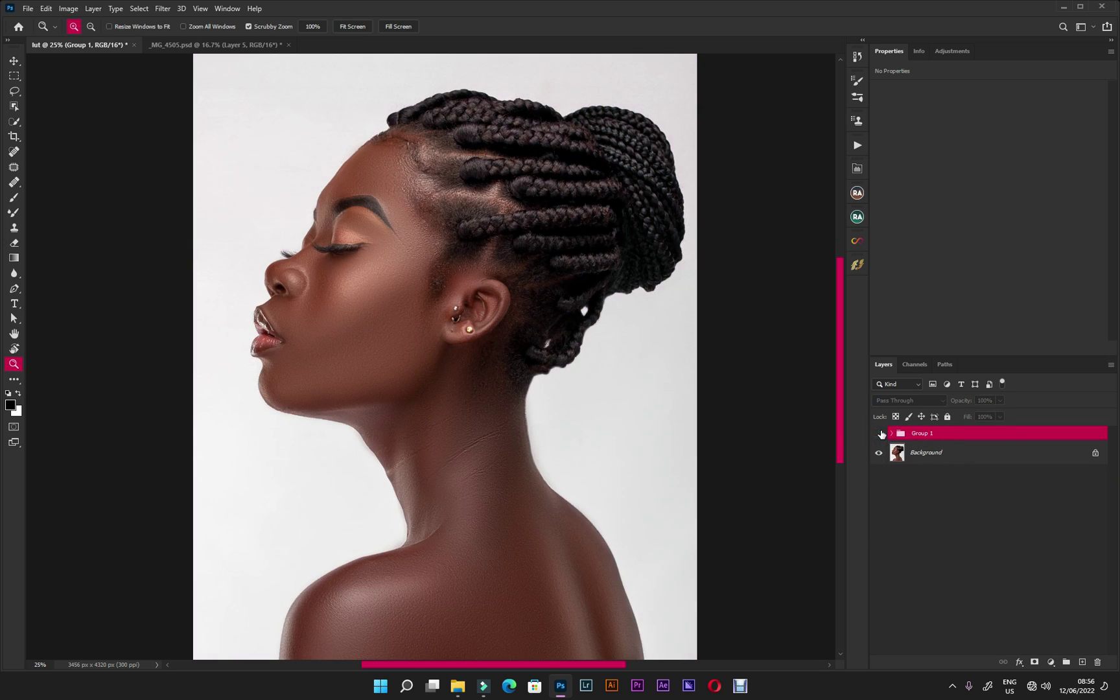
pyautogui.click(880, 433)
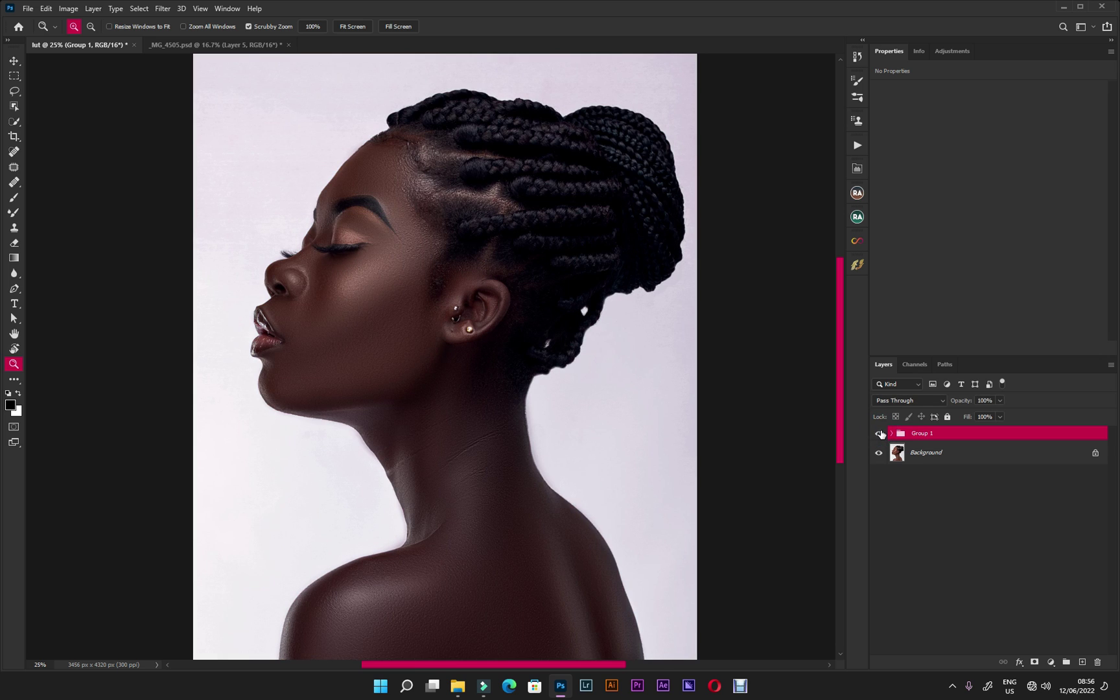
pyautogui.click(879, 433)
pyautogui.click(880, 433)
pyautogui.click(879, 434)
pyautogui.click(879, 434)
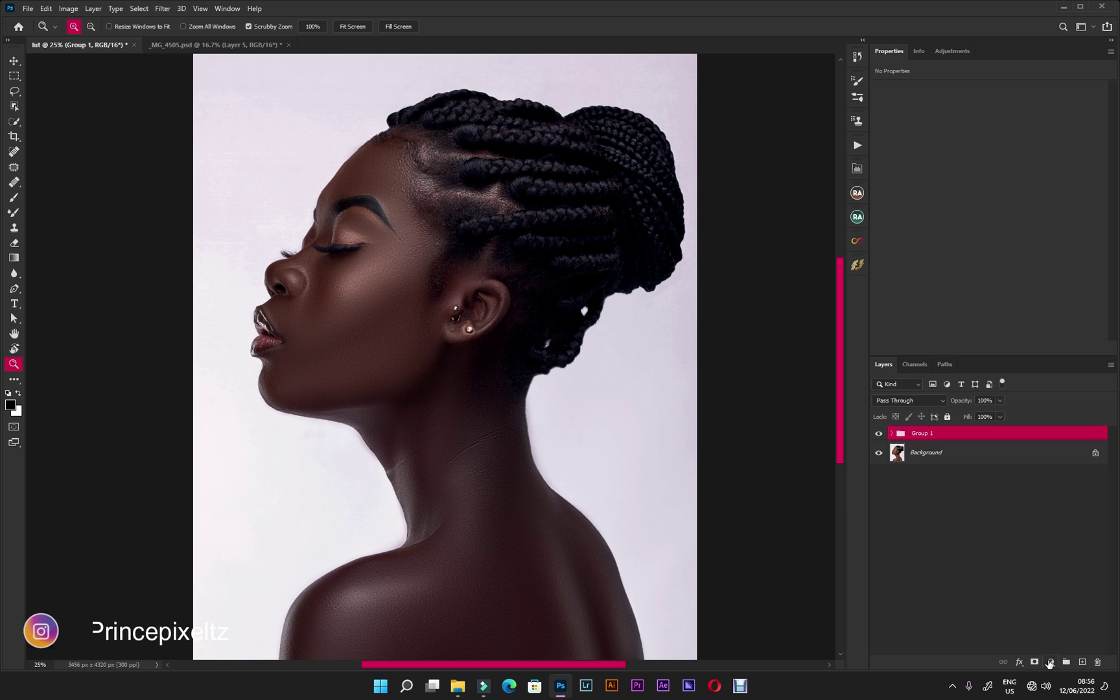
# Step: Add a Color Lookup adjustment layer above the group and load the 3D LUT file Melanin Skintone 7.CUBE
pyautogui.click(1051, 662)
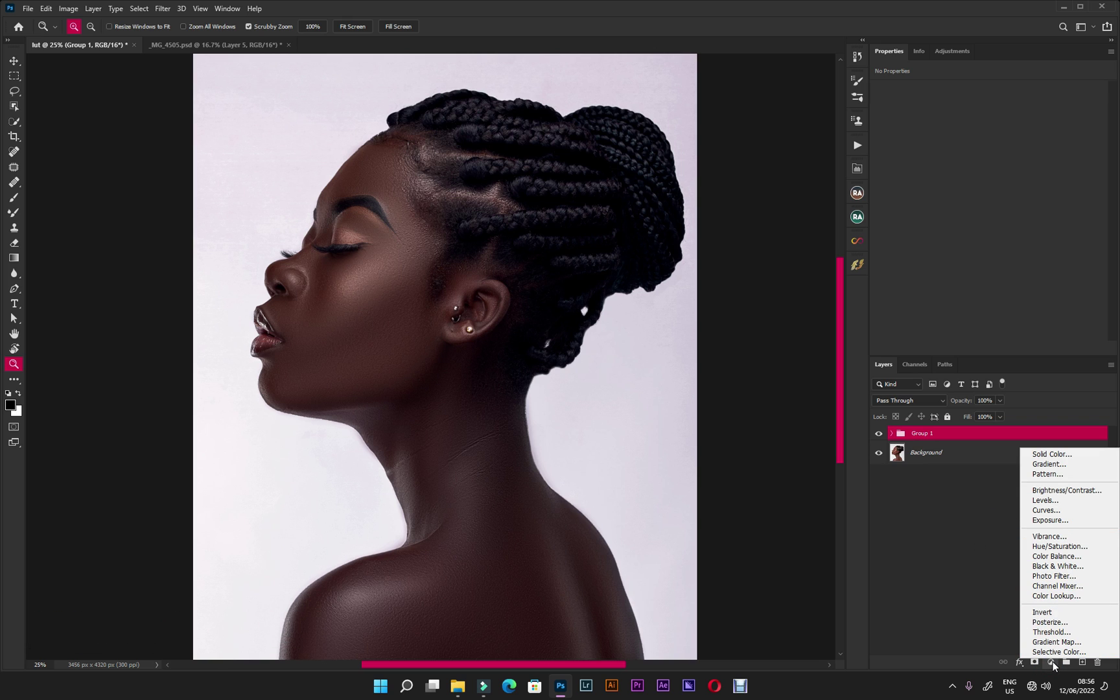
pyautogui.click(1056, 596)
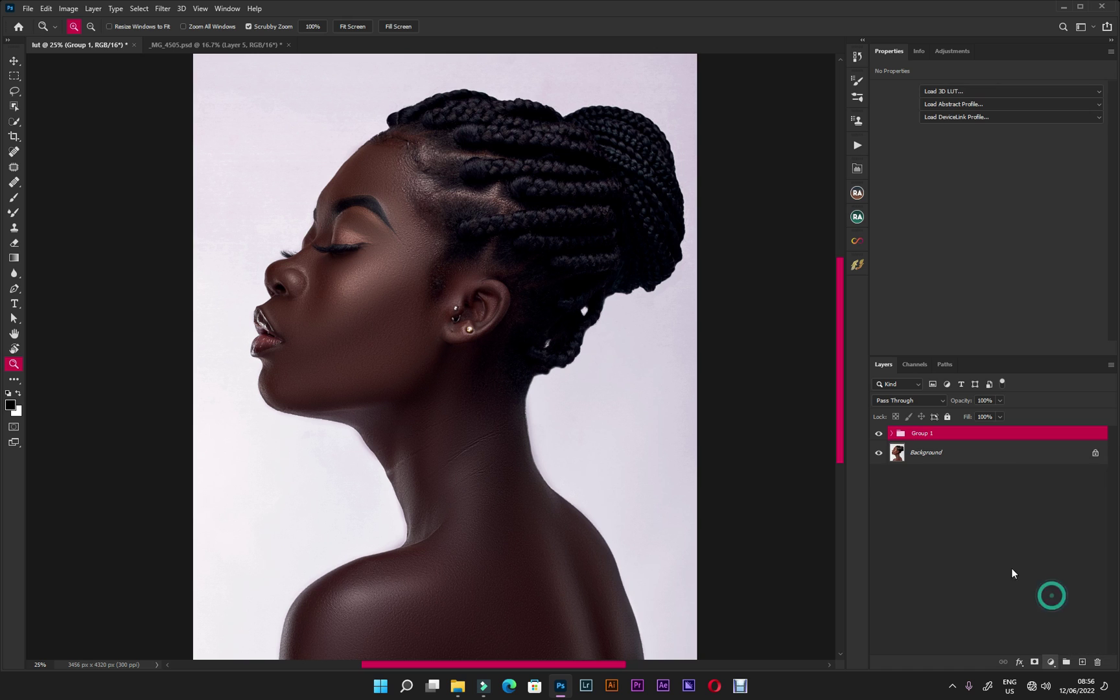
pyautogui.click(944, 90)
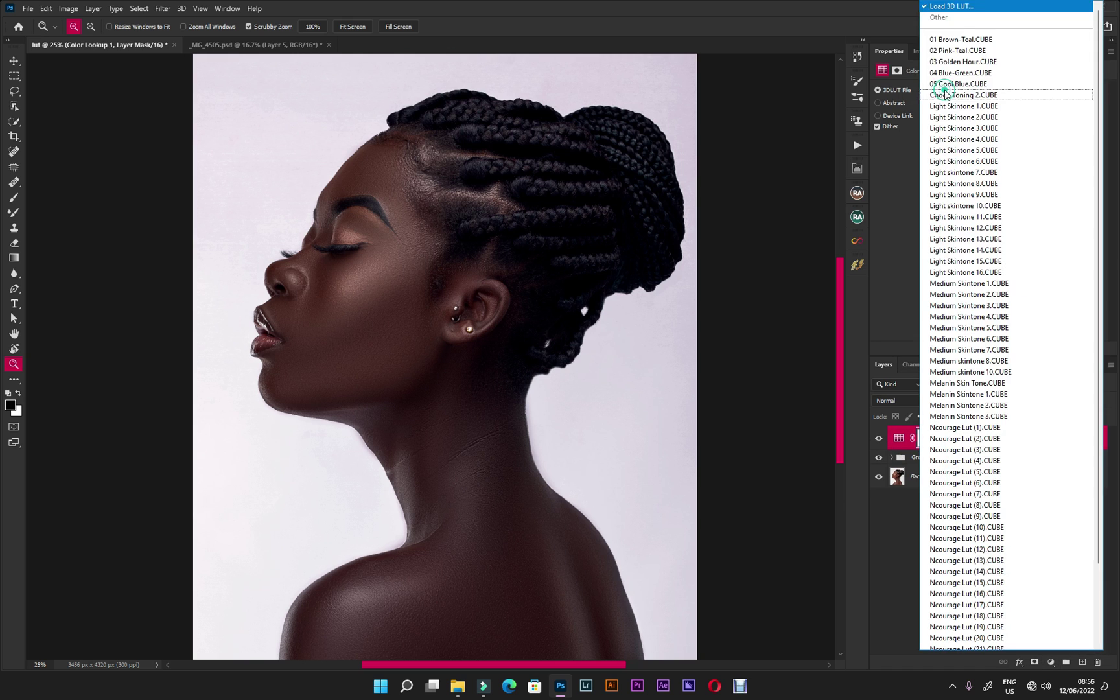
pyautogui.click(944, 14)
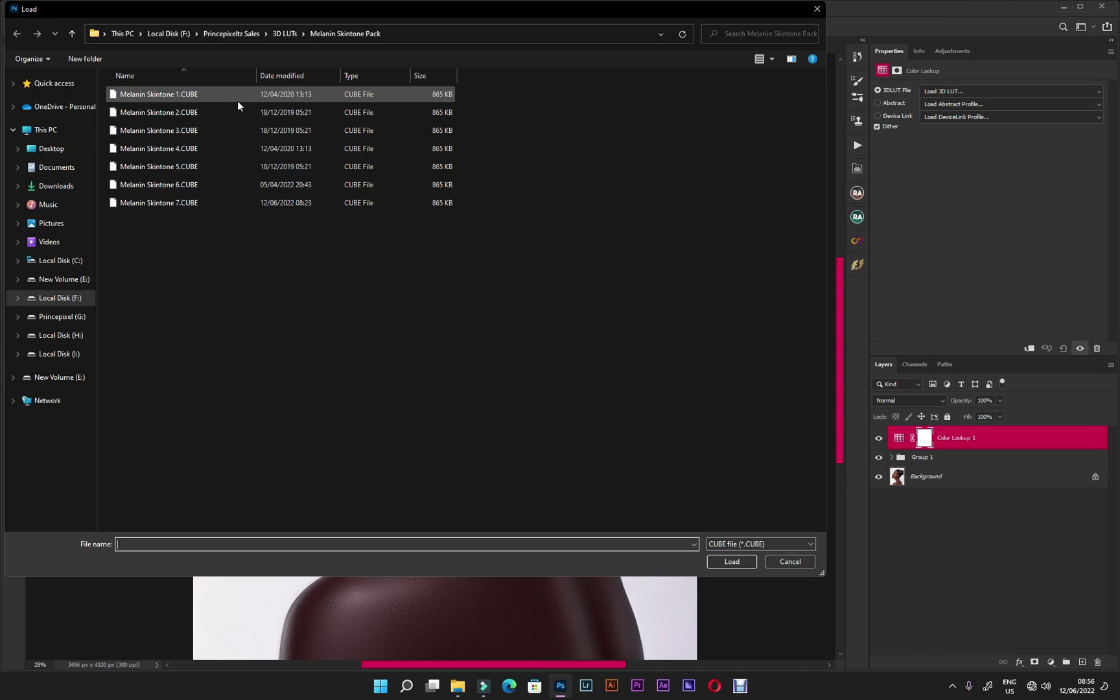
pyautogui.click(152, 203)
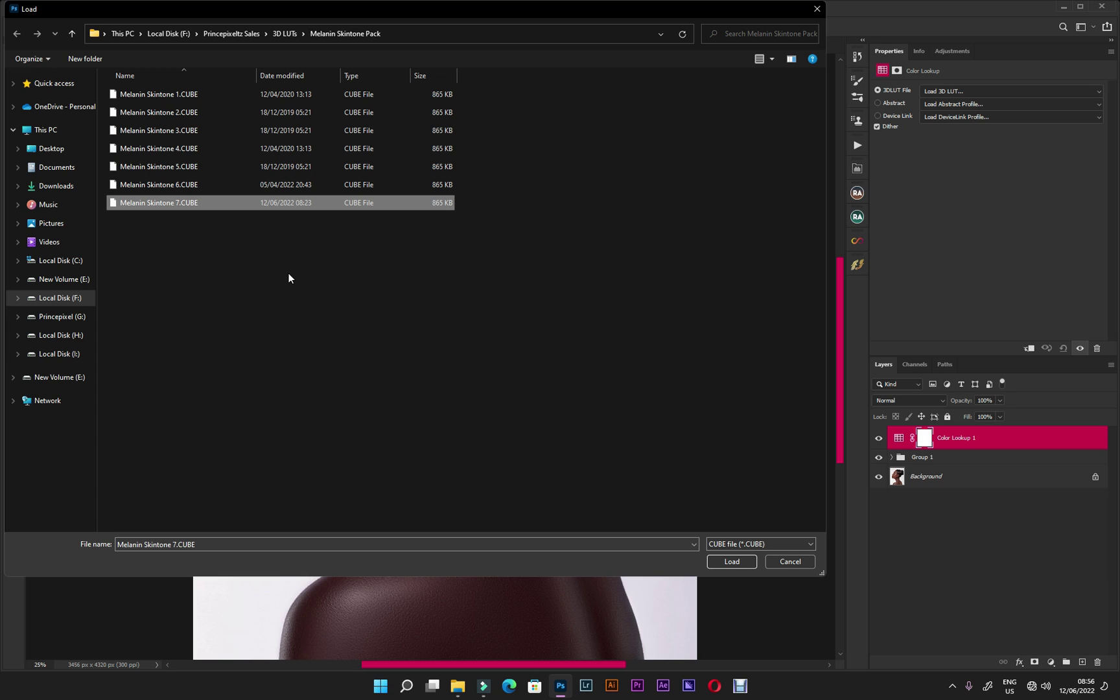
pyautogui.click(732, 561)
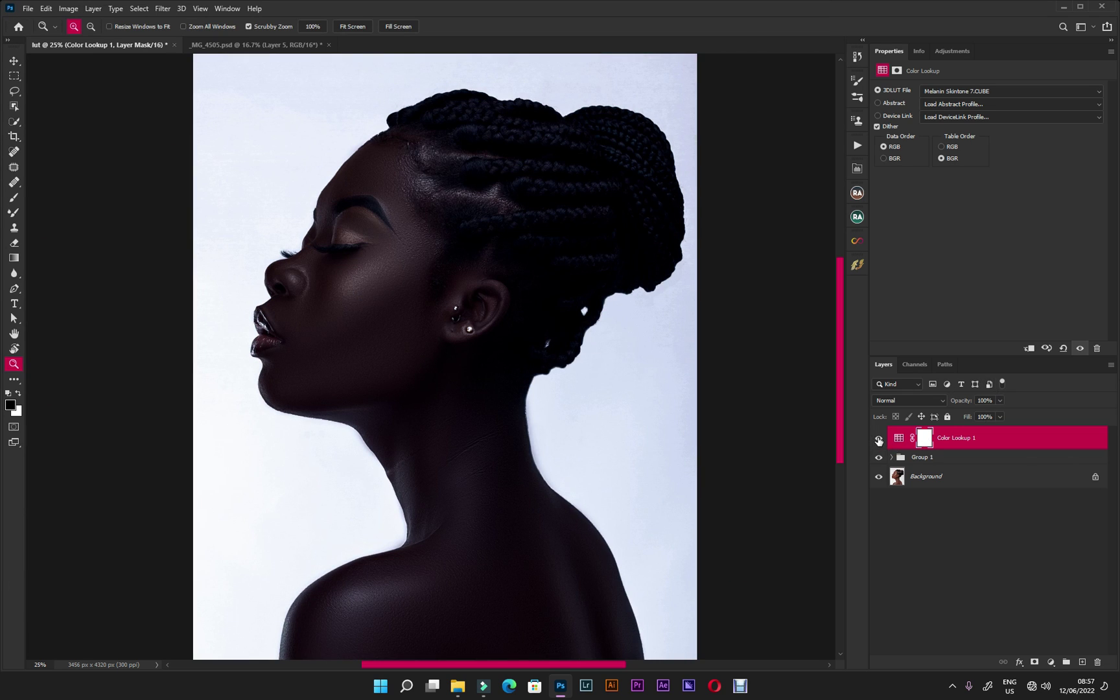
# Step: Check the Color Lookup layer's effect over the group, then hide Group 1 so only the LUT affects the portrait
pyautogui.click(879, 441)
pyautogui.click(880, 440)
pyautogui.click(879, 457)
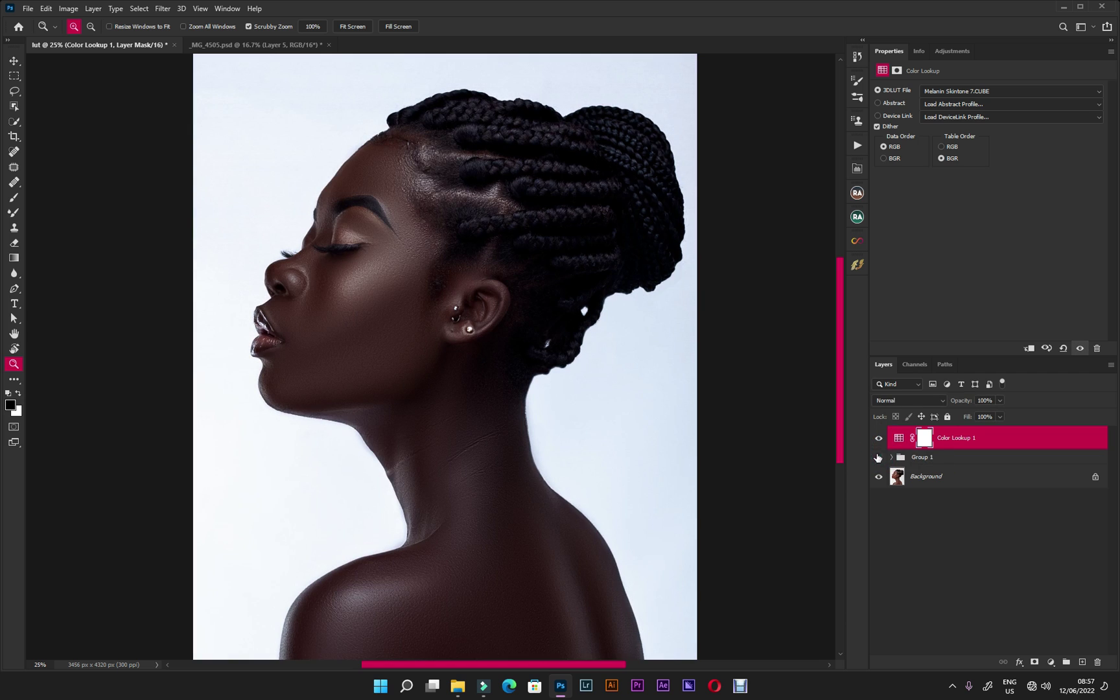
# Step: Compare the original portrait with the LUT-graded version by turning the Color Lookup layer off and on
pyautogui.click(878, 441)
pyautogui.click(880, 440)
pyautogui.click(879, 441)
pyautogui.click(880, 440)
pyautogui.click(879, 441)
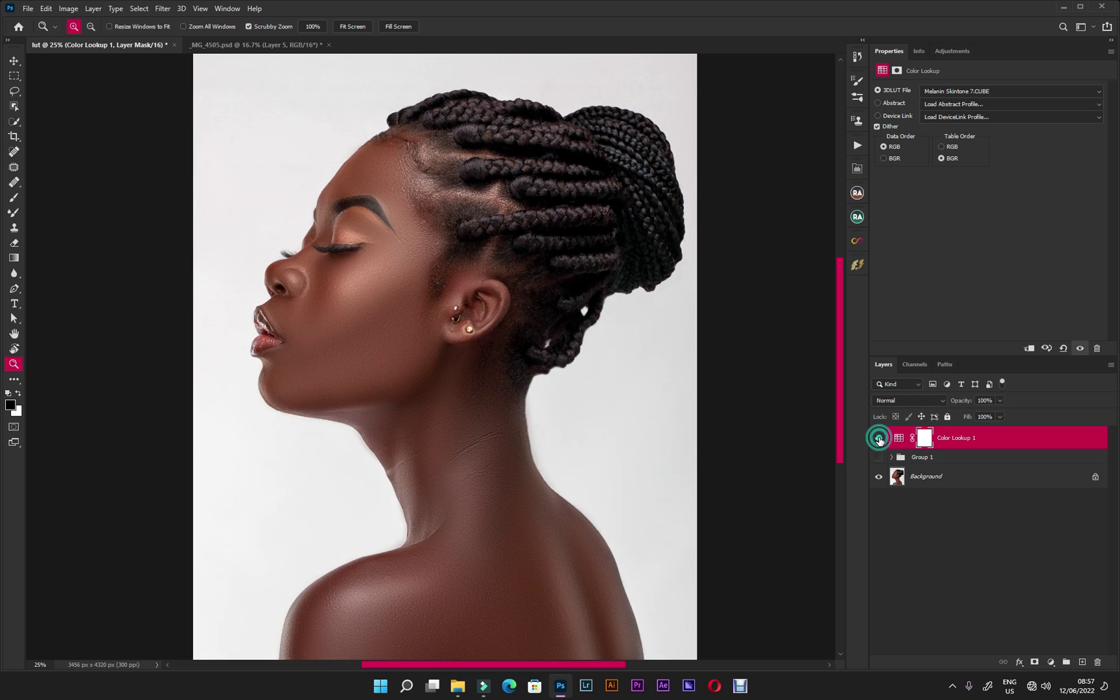
pyautogui.click(879, 441)
pyautogui.click(879, 441)
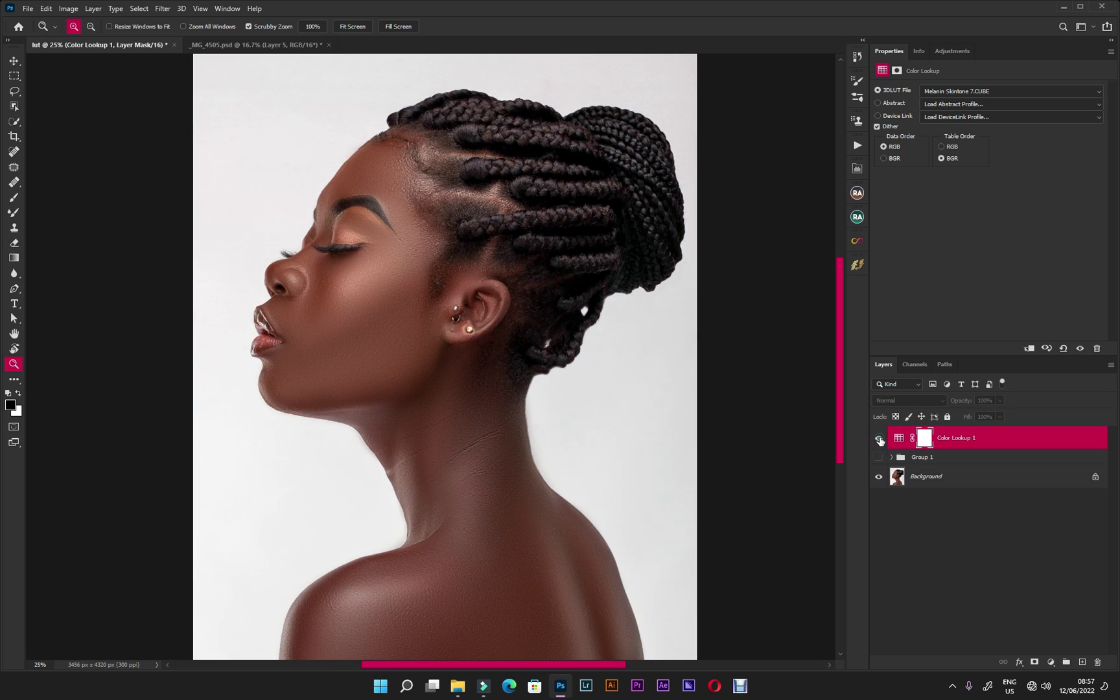
pyautogui.click(880, 441)
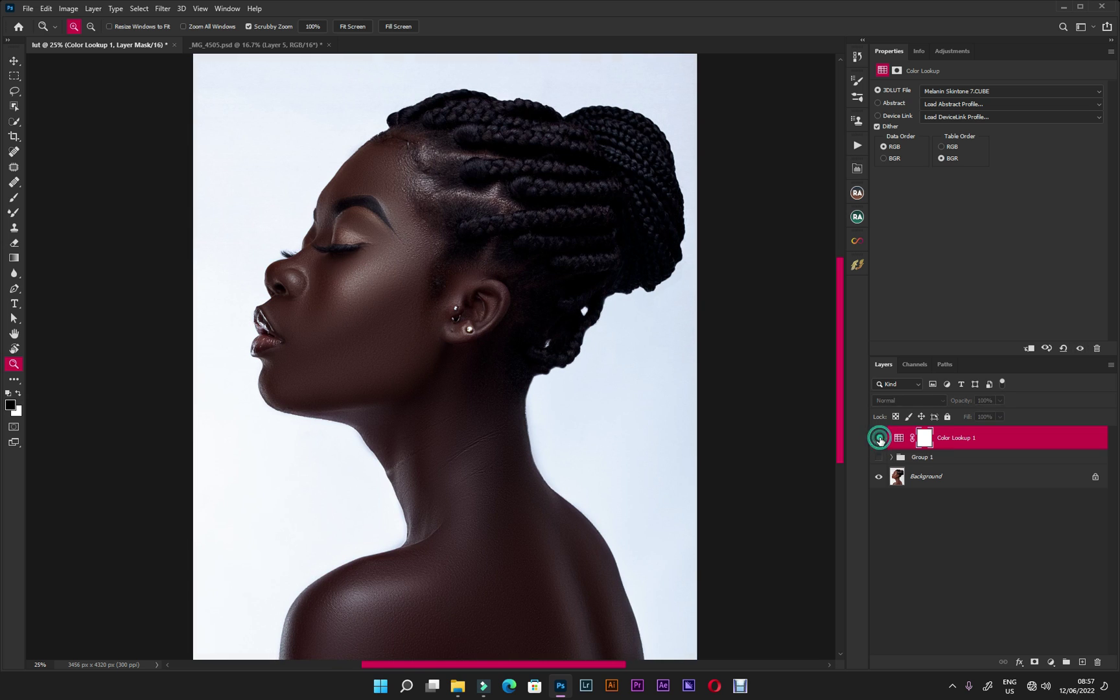
pyautogui.click(879, 441)
pyautogui.click(879, 441)
pyautogui.click(879, 441)
pyautogui.click(879, 441)
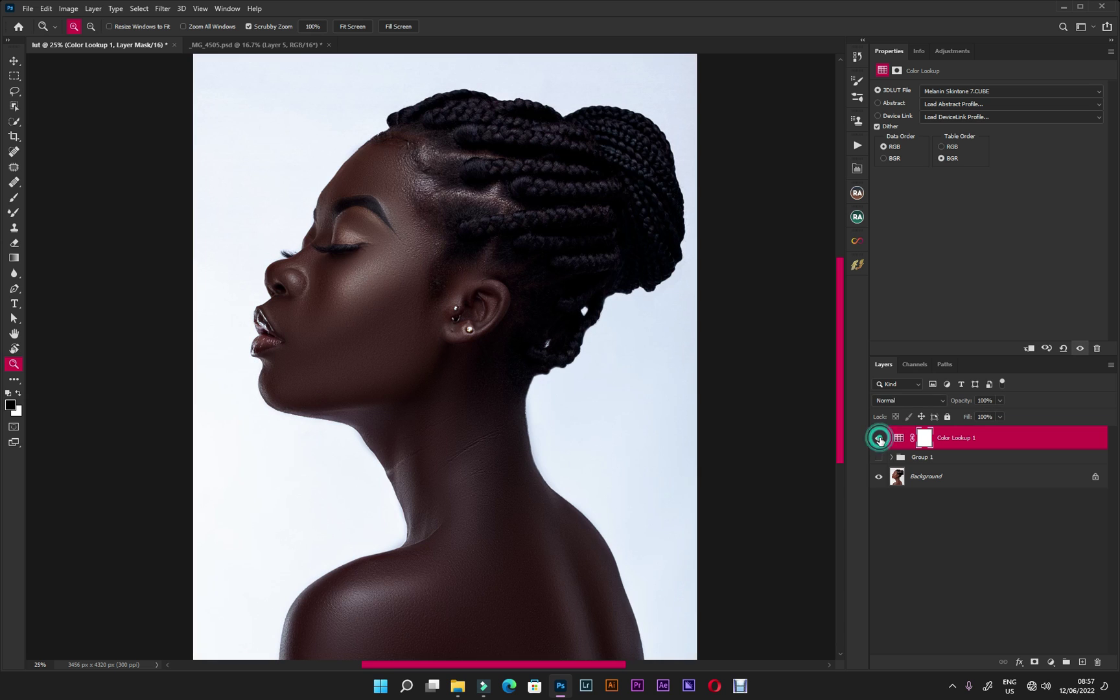
# Step: Set the Color Lookup 1 layer's opacity to 83% and compare the image with the layer off and on
pyautogui.click(1000, 400)
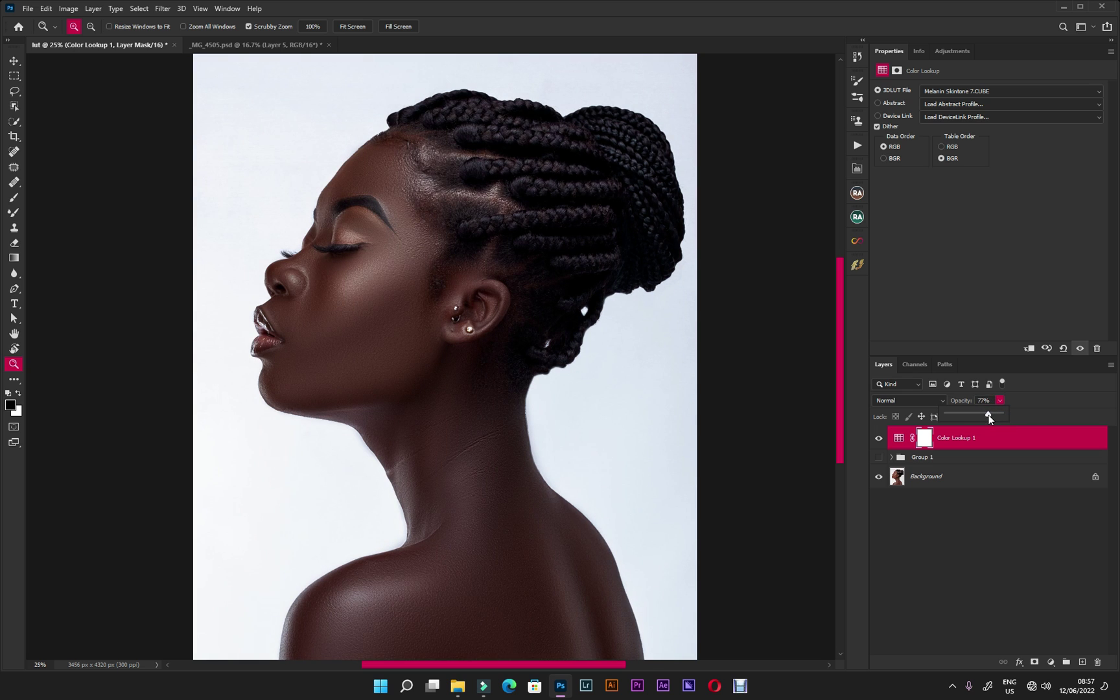
pyautogui.click(878, 439)
pyautogui.click(878, 438)
pyautogui.click(877, 438)
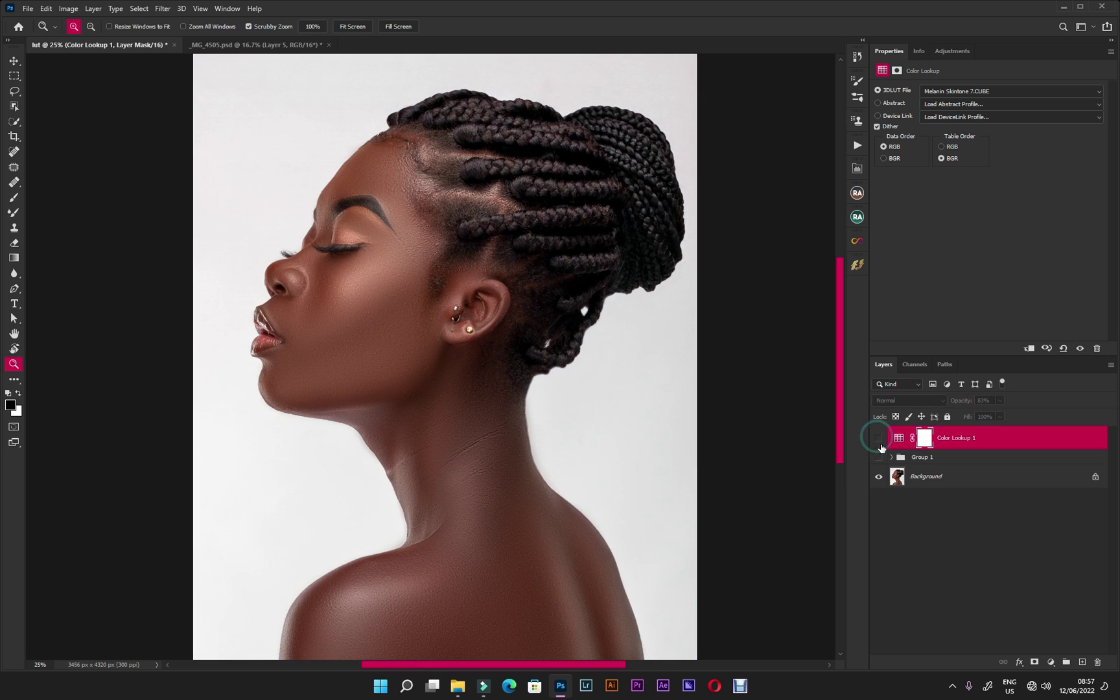
# Step: Compare the Group 1 grade with the Color Lookup 1 grade by showing each one alone, leaving both hidden
pyautogui.click(878, 458)
pyautogui.click(879, 459)
pyautogui.click(878, 459)
pyautogui.click(878, 459)
pyautogui.click(878, 438)
pyautogui.click(879, 438)
pyautogui.click(879, 438)
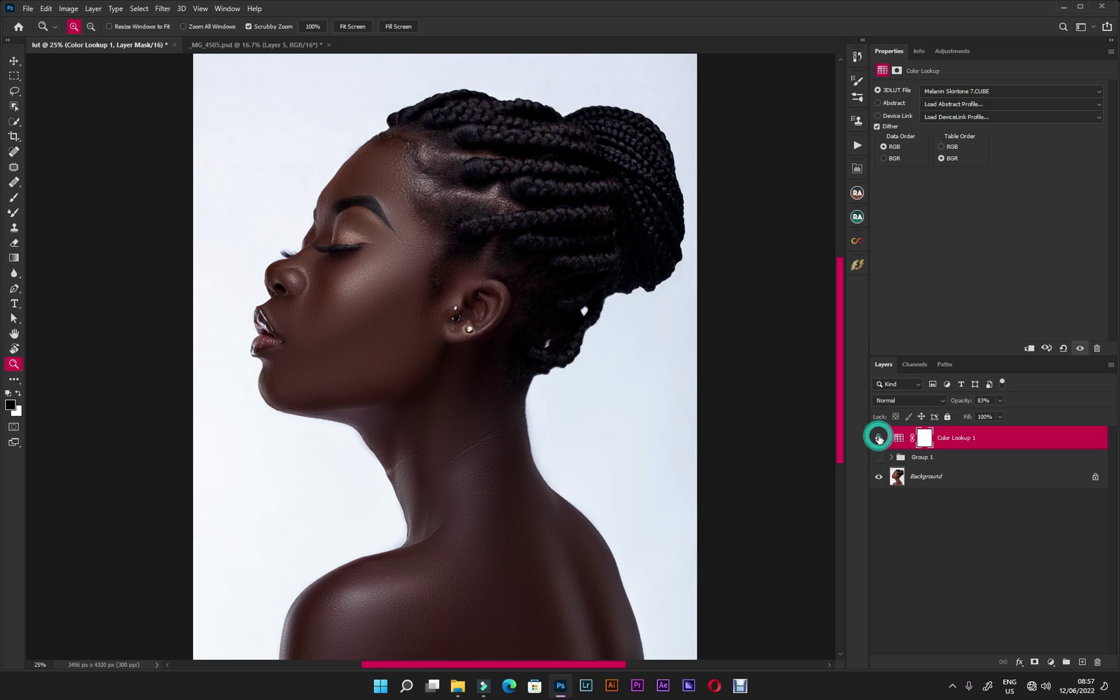
pyautogui.click(878, 438)
pyautogui.click(878, 457)
pyautogui.click(879, 457)
pyautogui.click(878, 458)
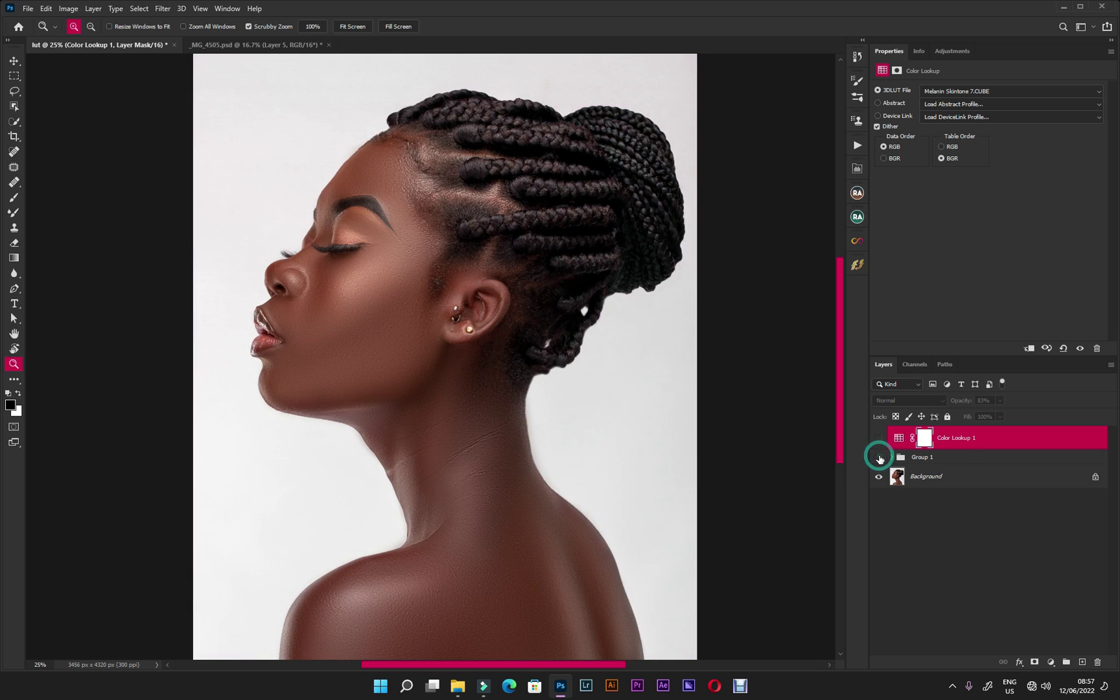
pyautogui.click(879, 457)
pyautogui.click(879, 458)
# Step: View the finished portrait in _MG_4505.psd up close, then return to the lut document and view the whole image
pyautogui.click(262, 44)
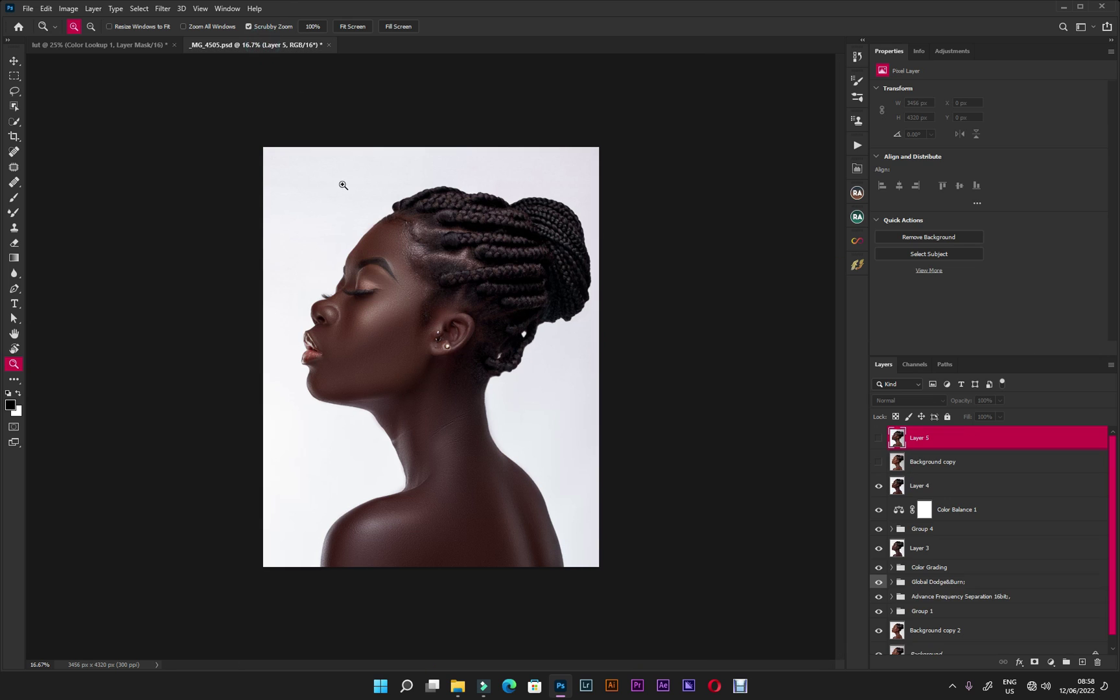
pyautogui.click(417, 369)
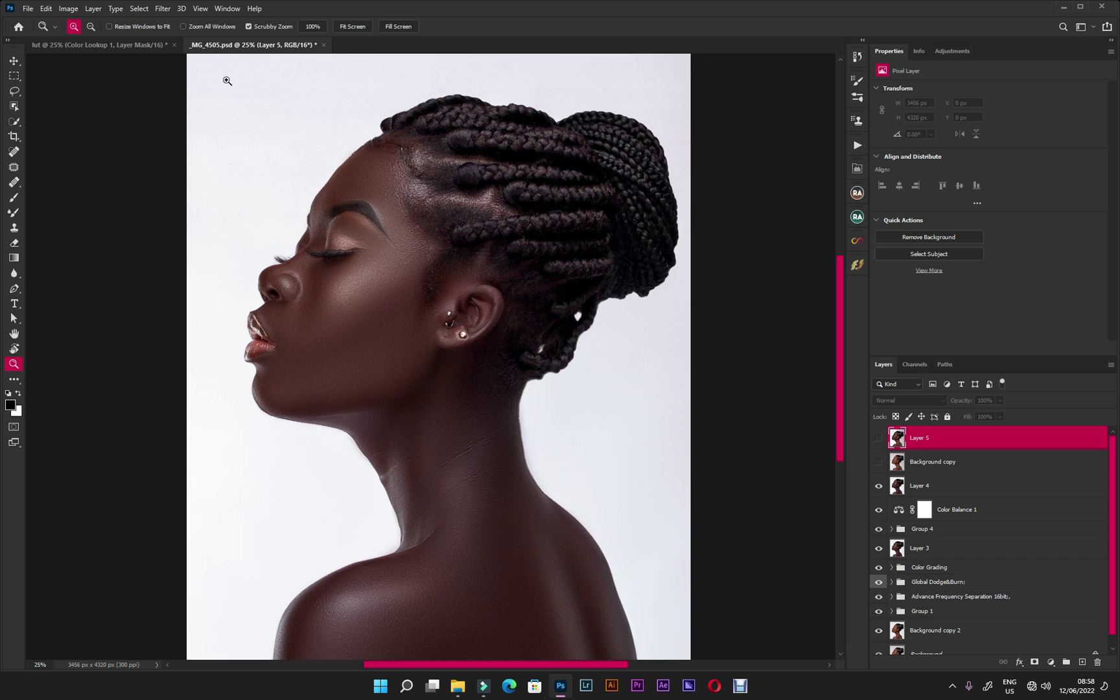
pyautogui.click(129, 45)
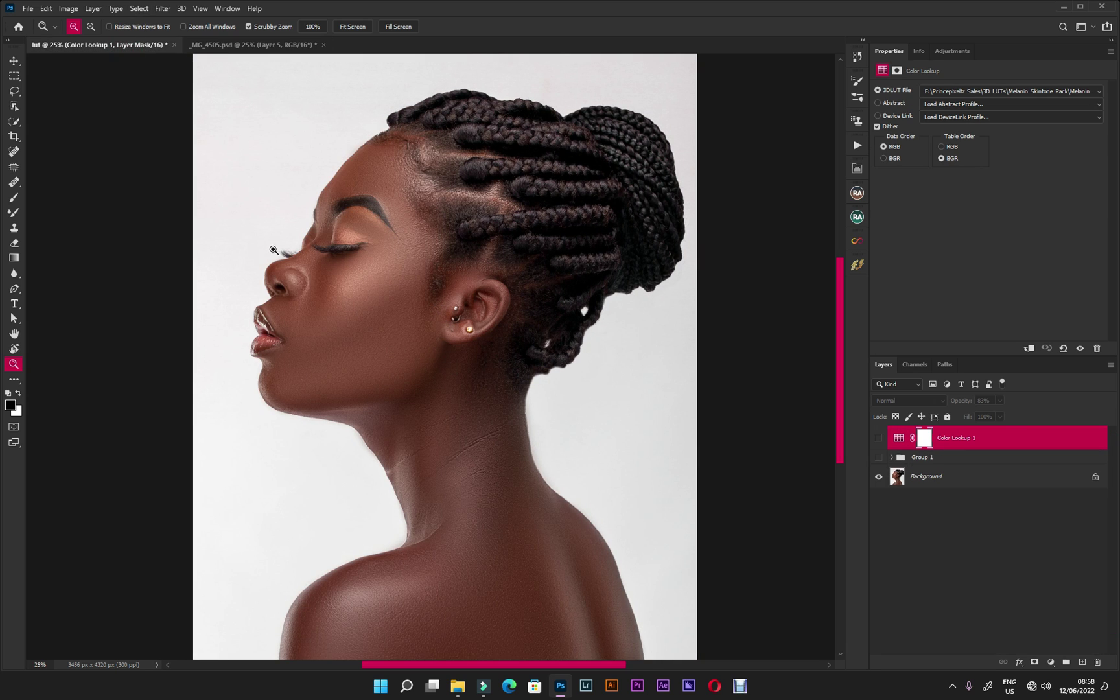
pyautogui.keyDown('alt'); pyautogui.click(405, 332); pyautogui.keyUp('alt')
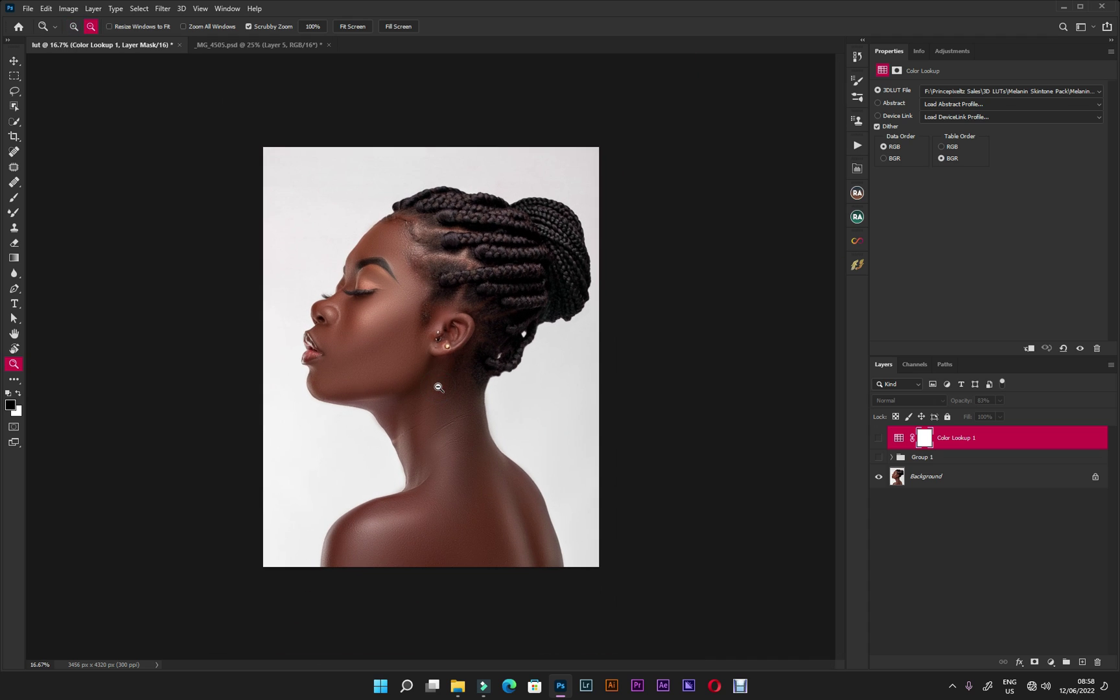